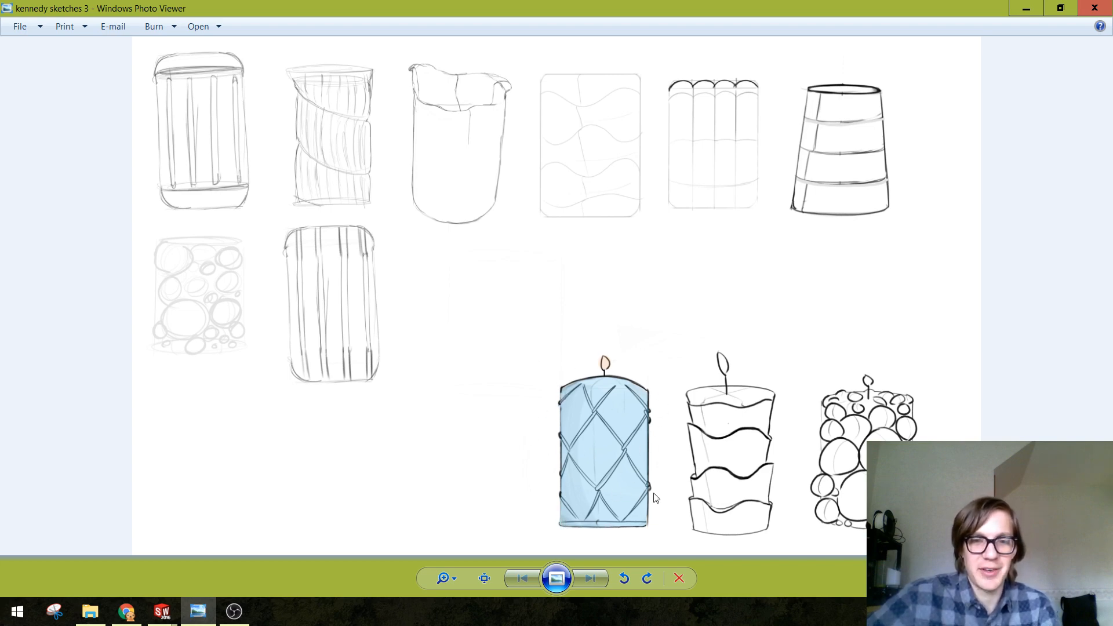
Open the Rope Candle part from the in progress stuff folder and examine its surfaces from several sides
left_click(1026, 10)
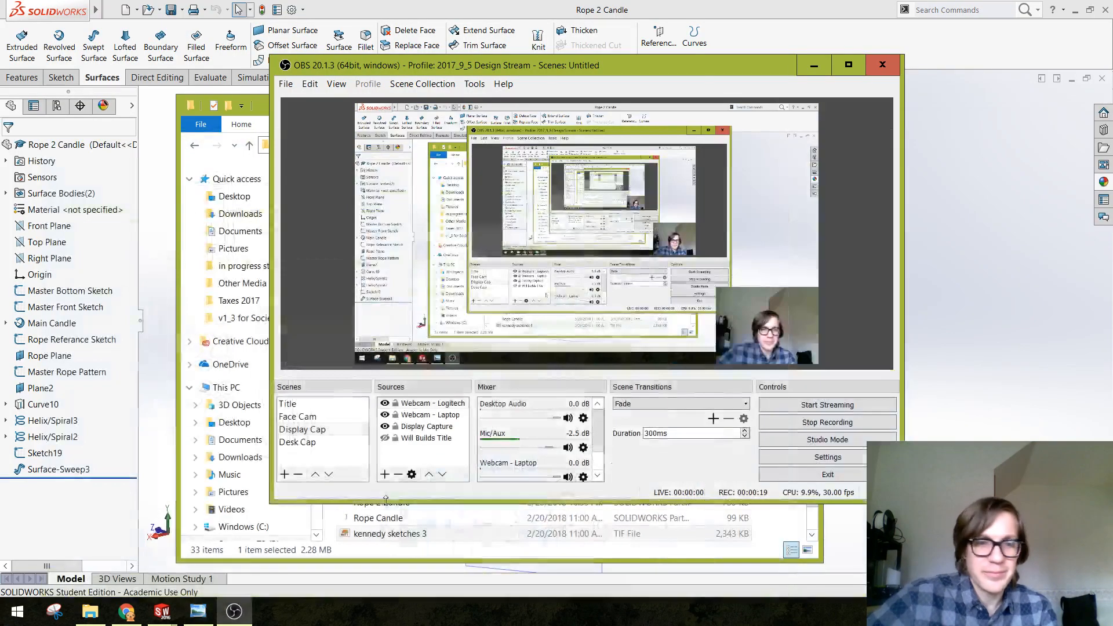
left_click(162, 611)
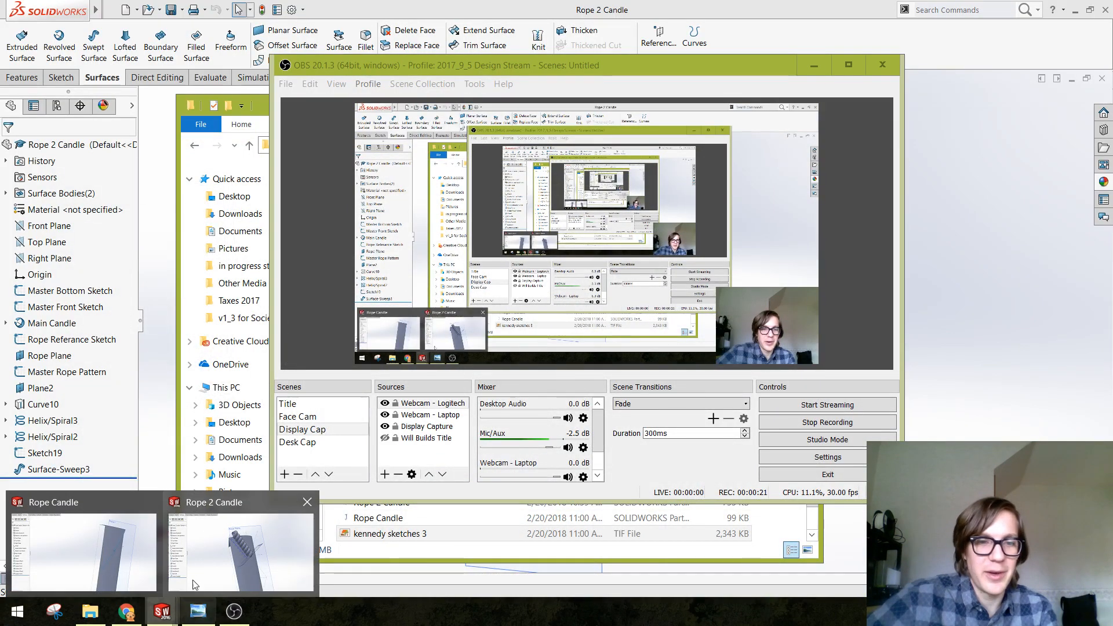
left_click(254, 549)
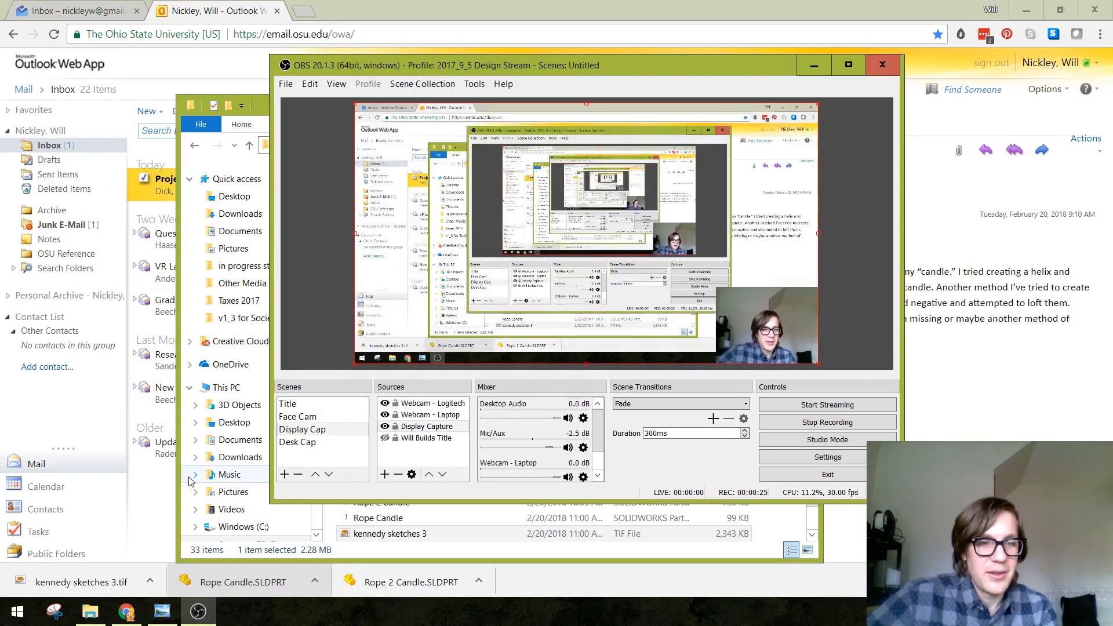
left_click(267, 112)
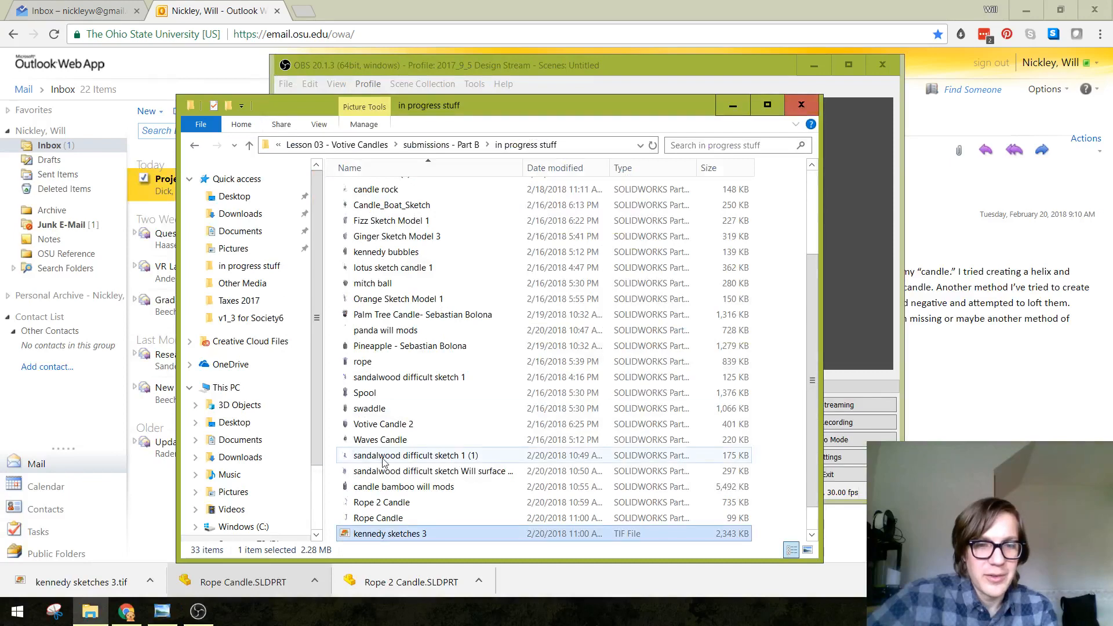
left_click(404, 516)
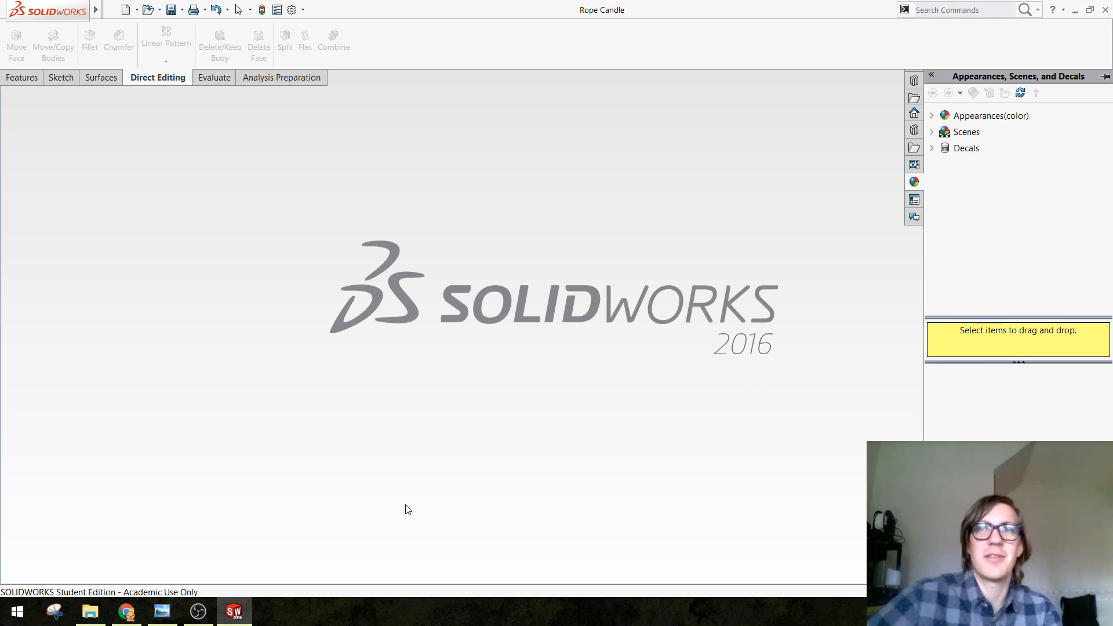
scroll(799, 426, "up", 4)
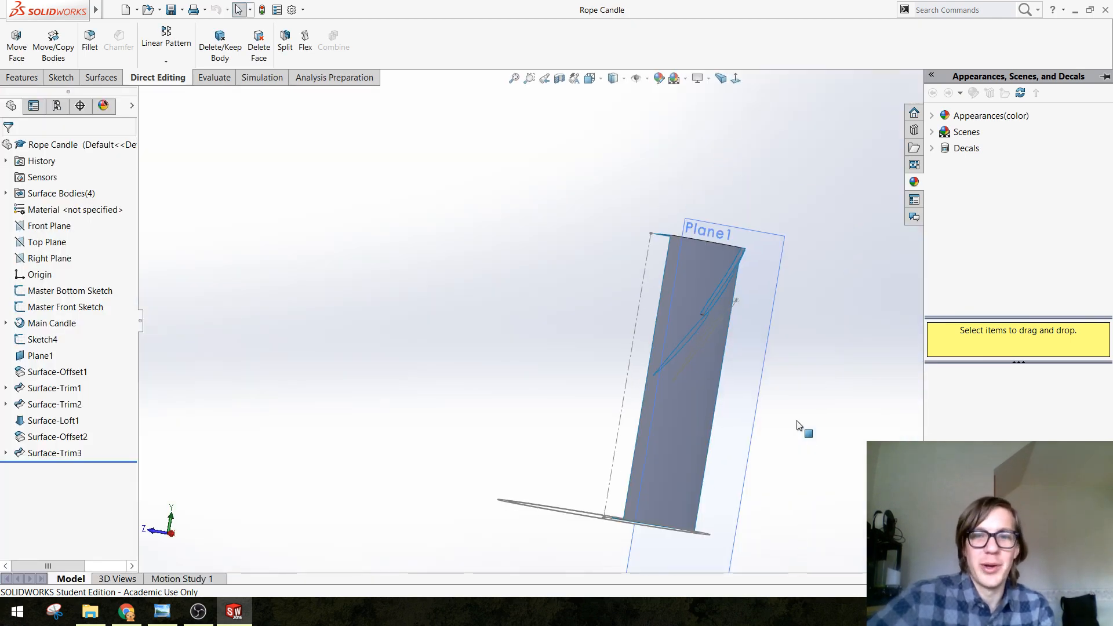
middle_click_drag(758, 346, 680, 370)
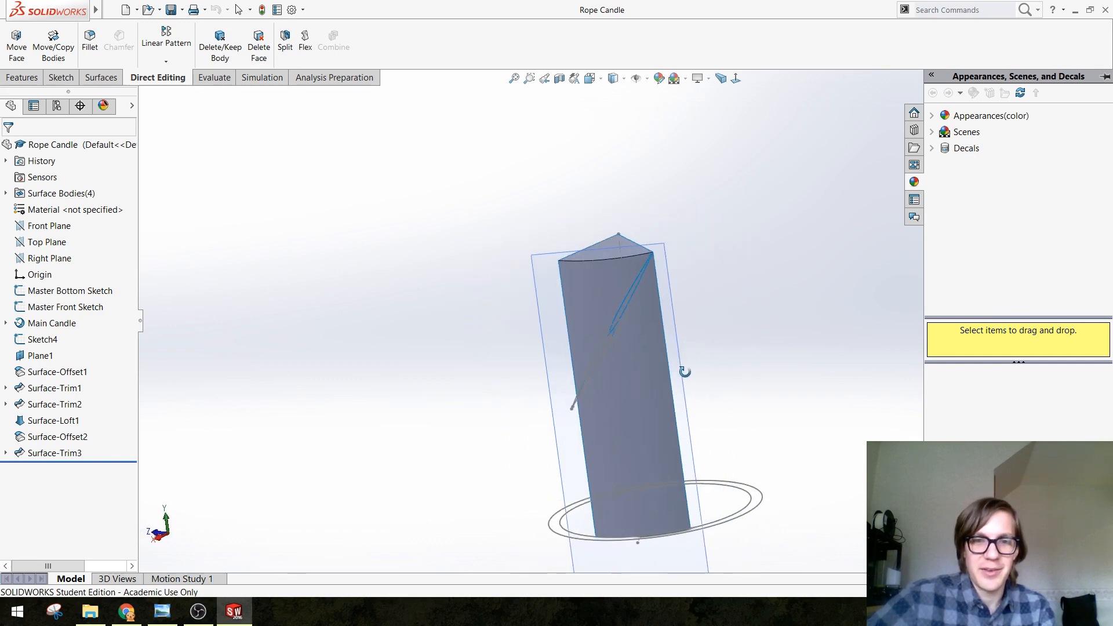
middle_click_drag(678, 438, 533, 393)
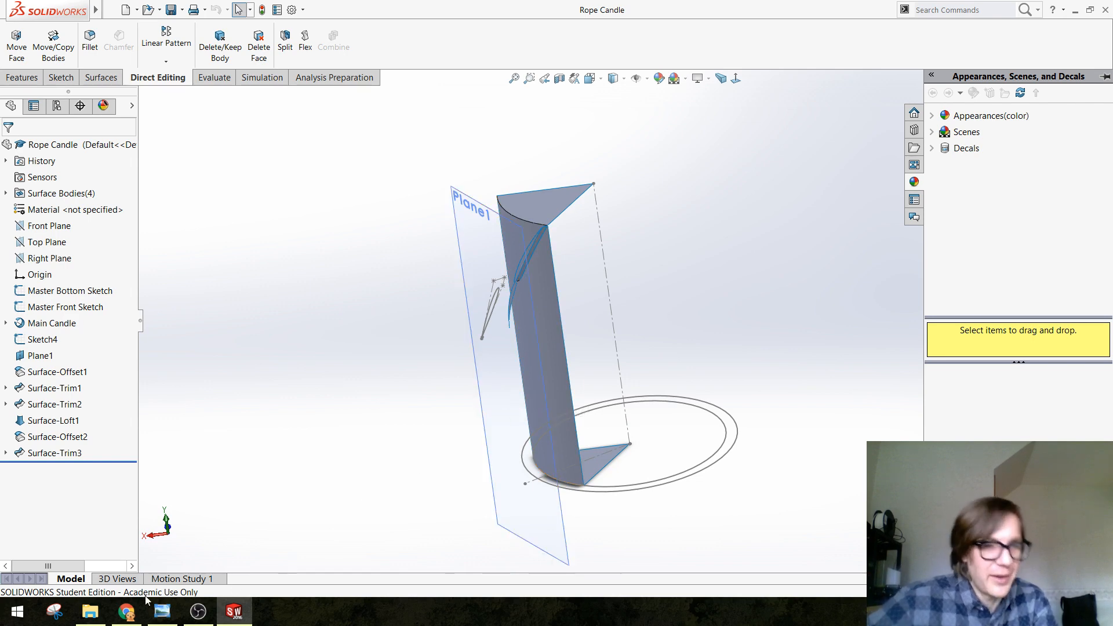
Open the Rope 2 Candle part from the same folder and examine the coiled rope sweep against the candle wedge
left_click(90, 612)
double_click(398, 503)
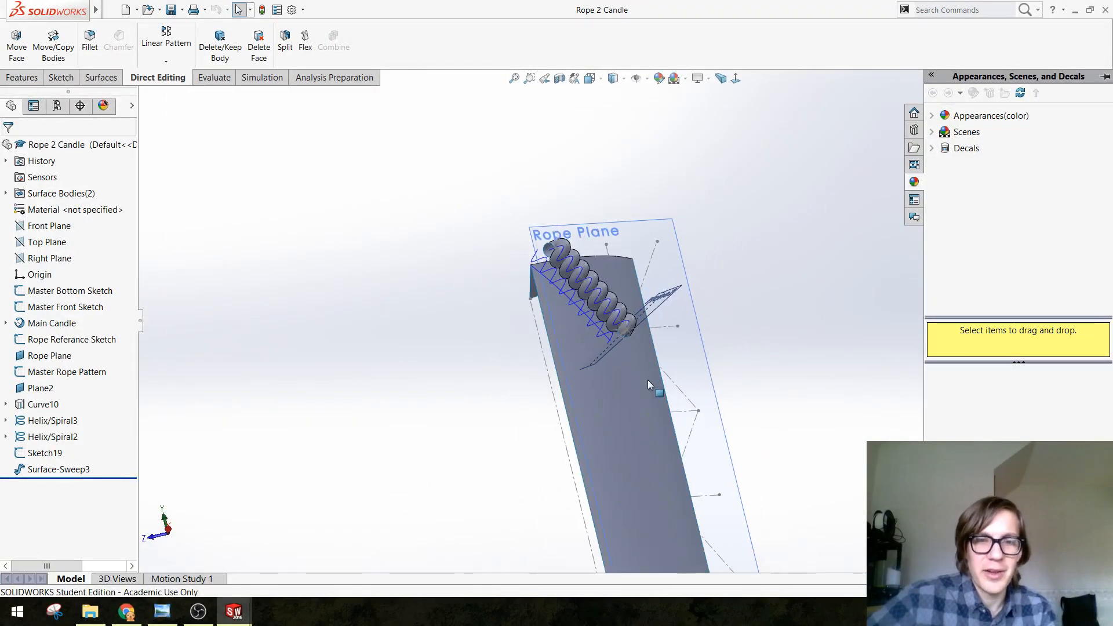
scroll(648, 381, "up", 6)
scroll(668, 410, "down", 2)
middle_click_drag(606, 265, 562, 371)
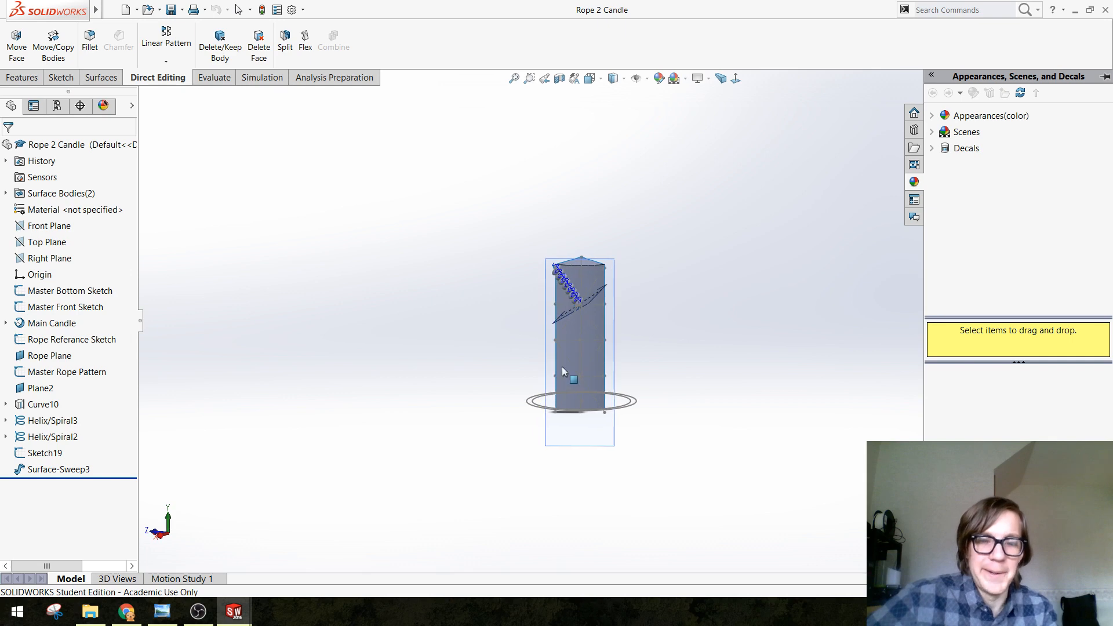
scroll(659, 294, "down", 4)
middle_click_drag(571, 298, 586, 351)
scroll(566, 396, "down", 3)
middle_click_drag(564, 394, 279, 385)
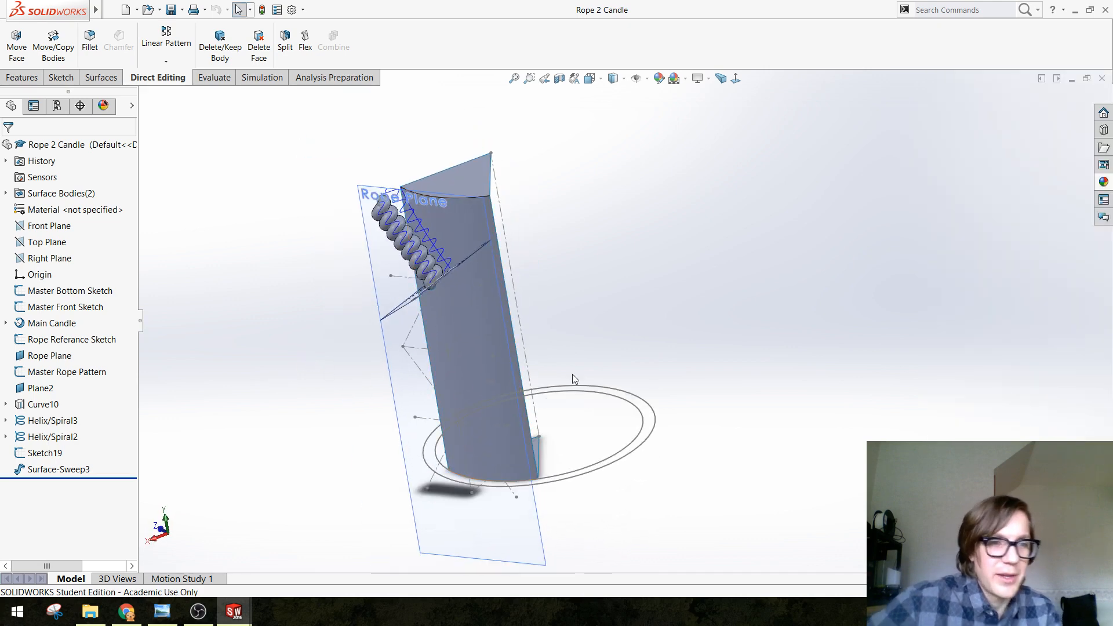
middle_click_drag(575, 348, 446, 336)
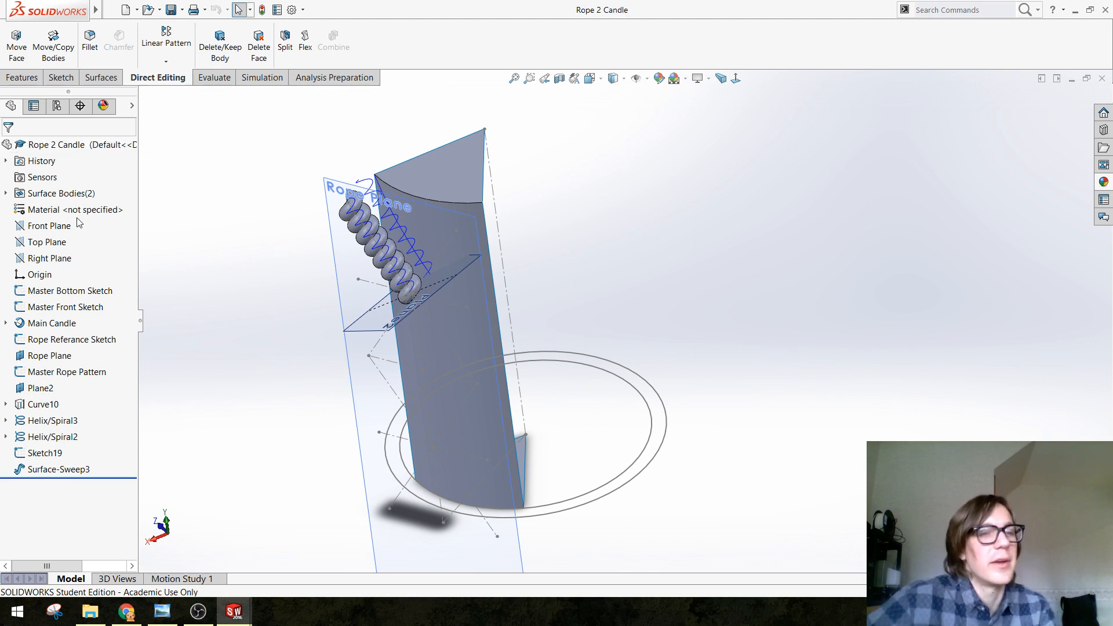
Create a sketch on the Top Plane containing the inner base circle converted from the existing sketch
left_click(36, 242)
left_click(46, 227)
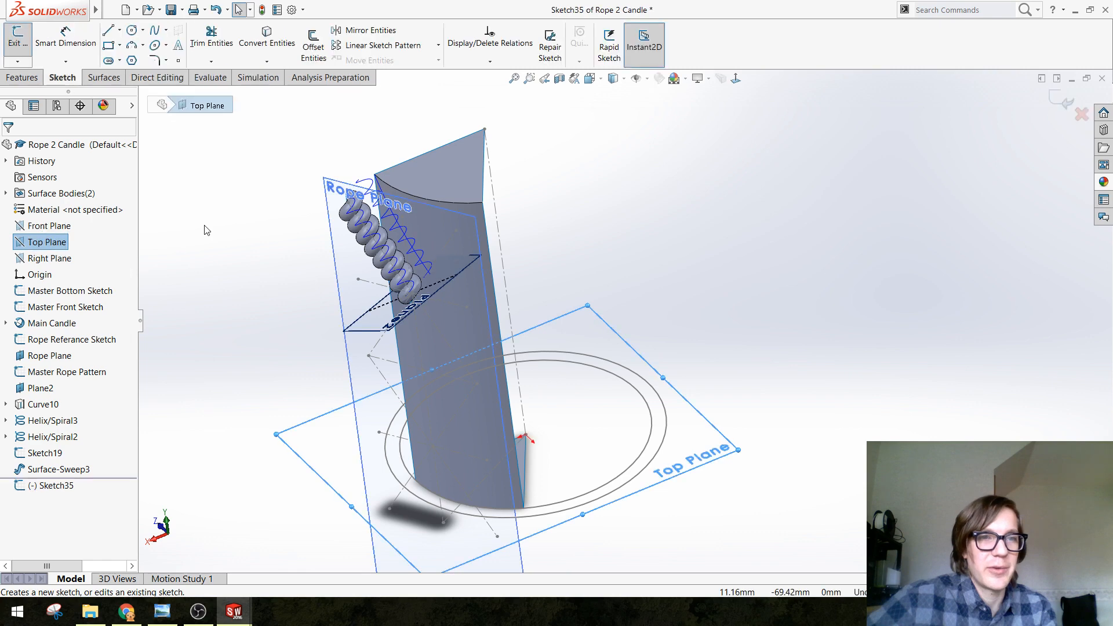
left_click(267, 36)
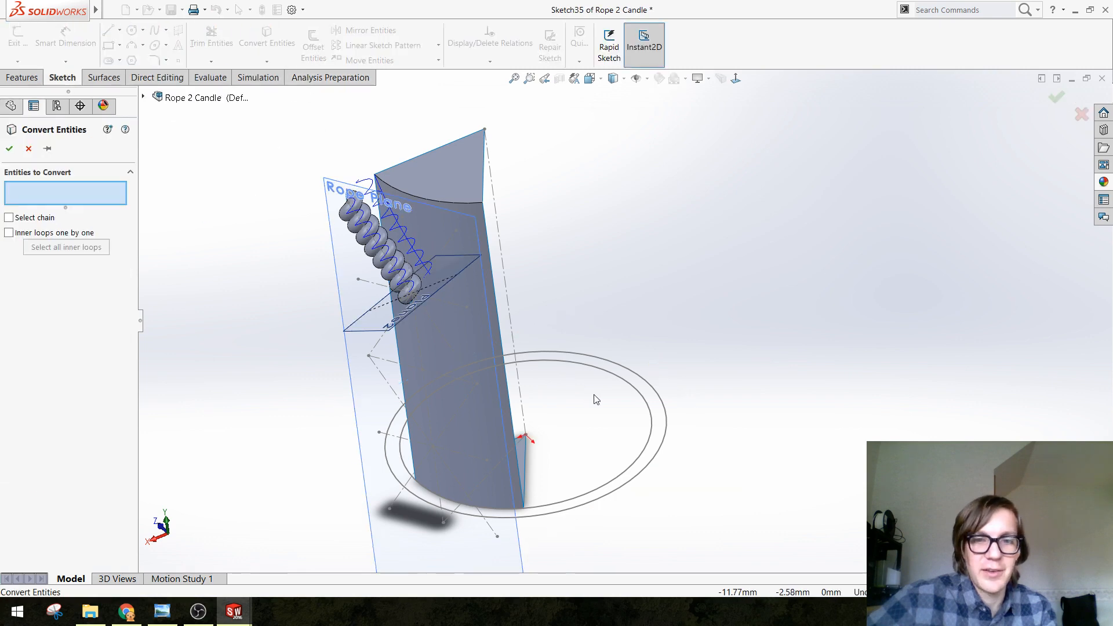
left_click(637, 393)
right_click(638, 392)
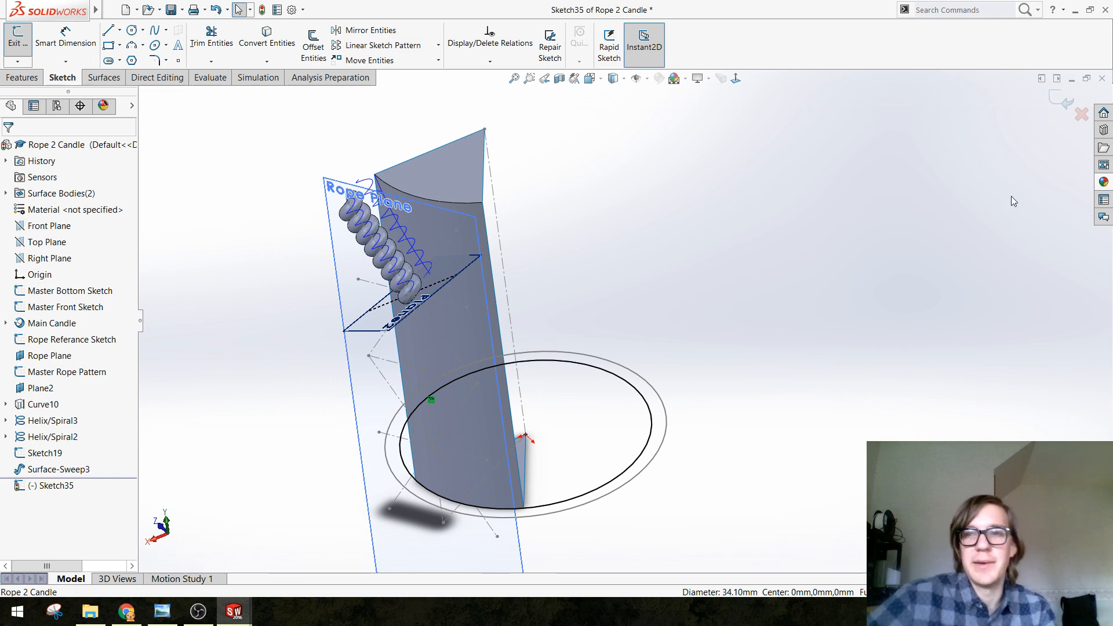
left_click(1061, 100)
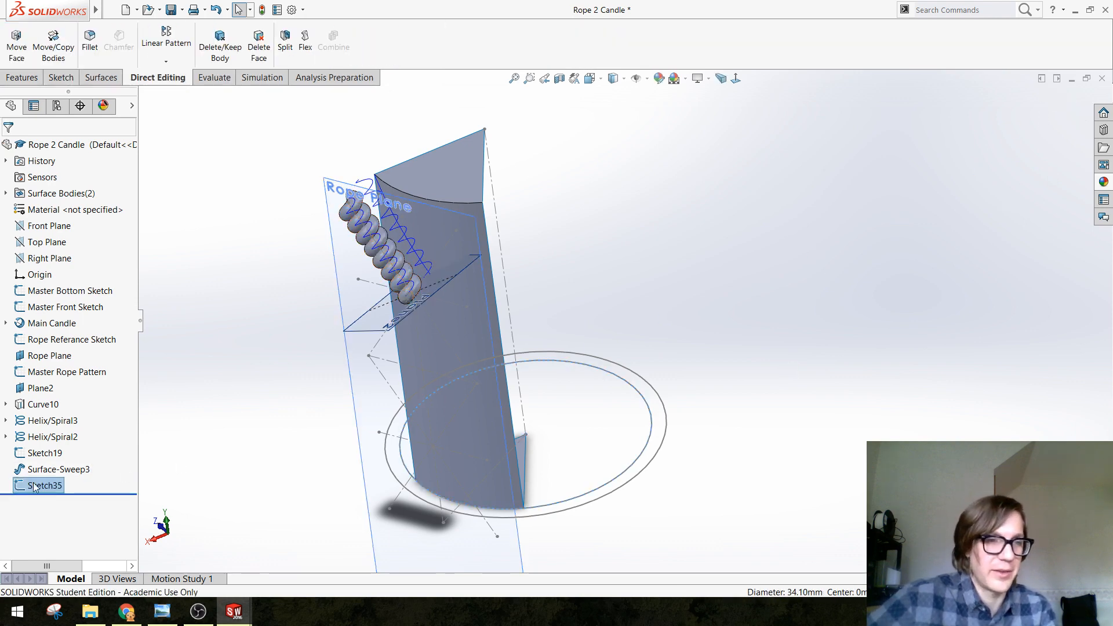
left_click(223, 441)
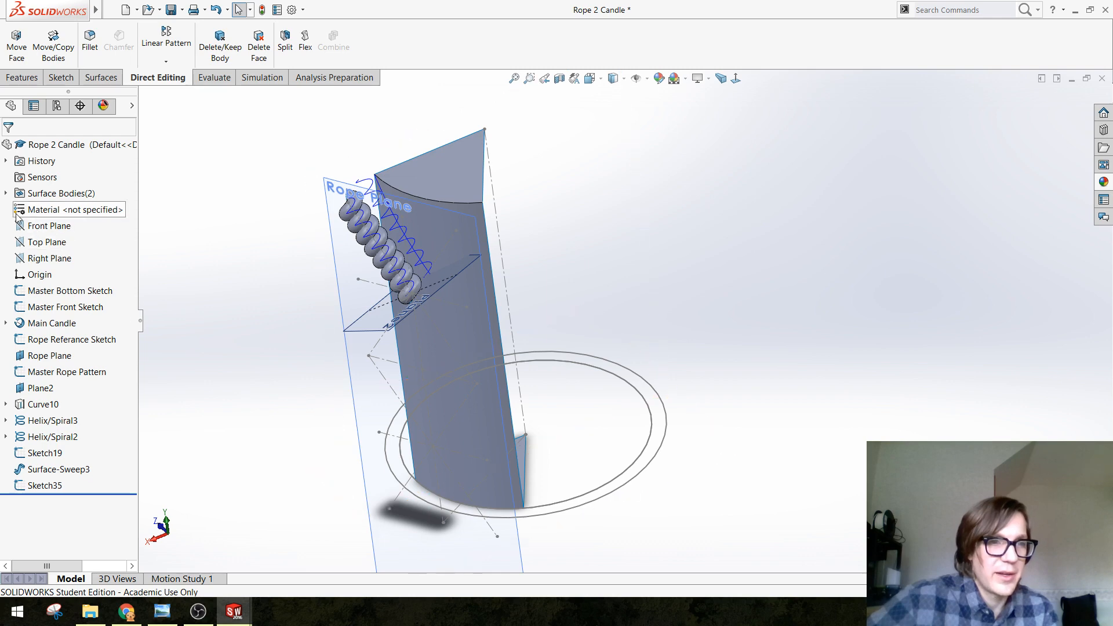
Create a sketch on the Front Plane containing the vertical centre line converted from the Master Front Sketch
left_click(47, 225)
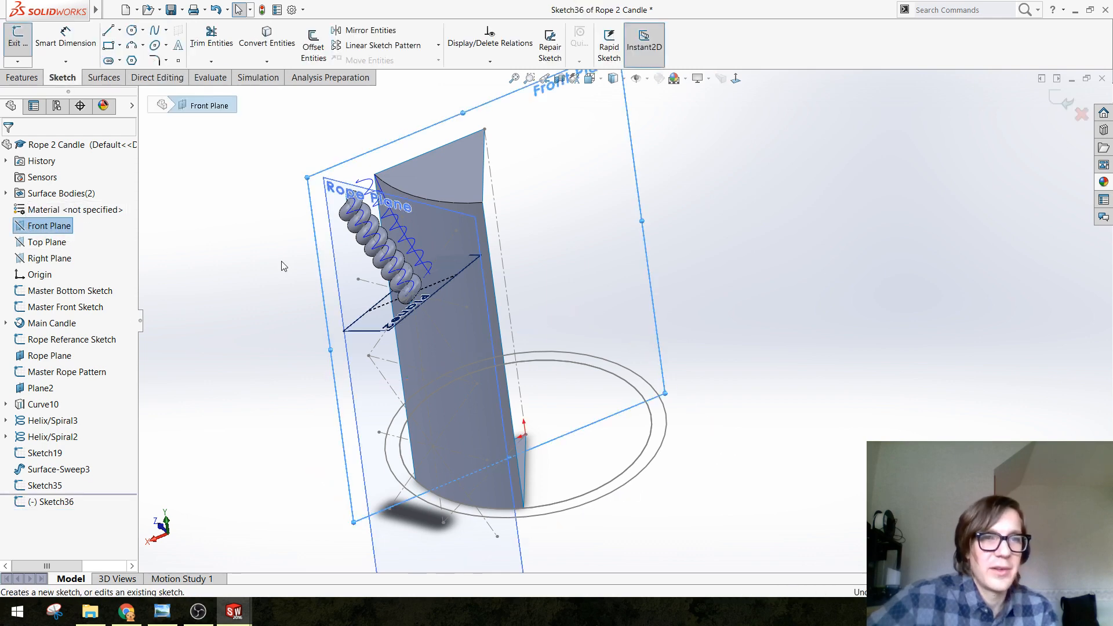
left_click(266, 37)
left_click(502, 246)
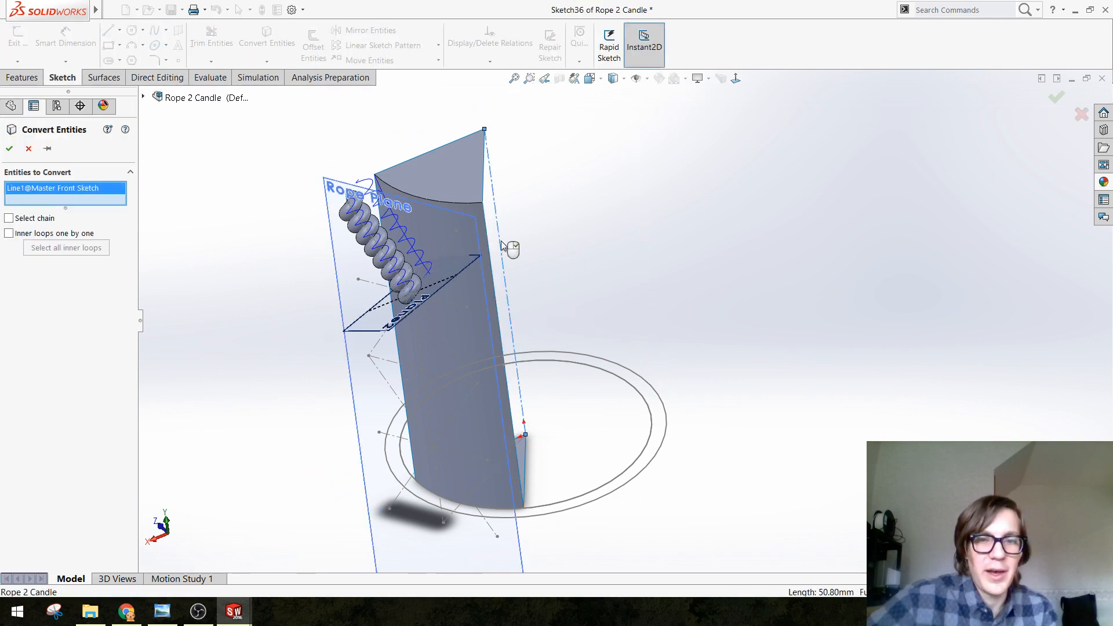
key("Return")
double_click(316, 281)
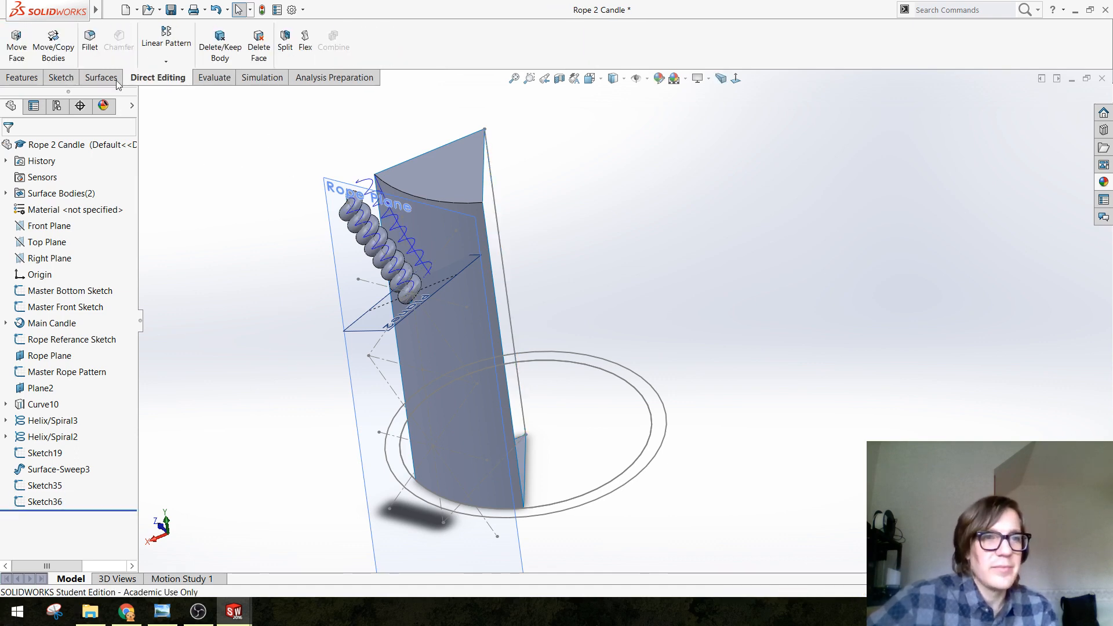
Start a Helix/Spiral curve using the converted base circle sketch as its cross-section
mouse_move(76, 7)
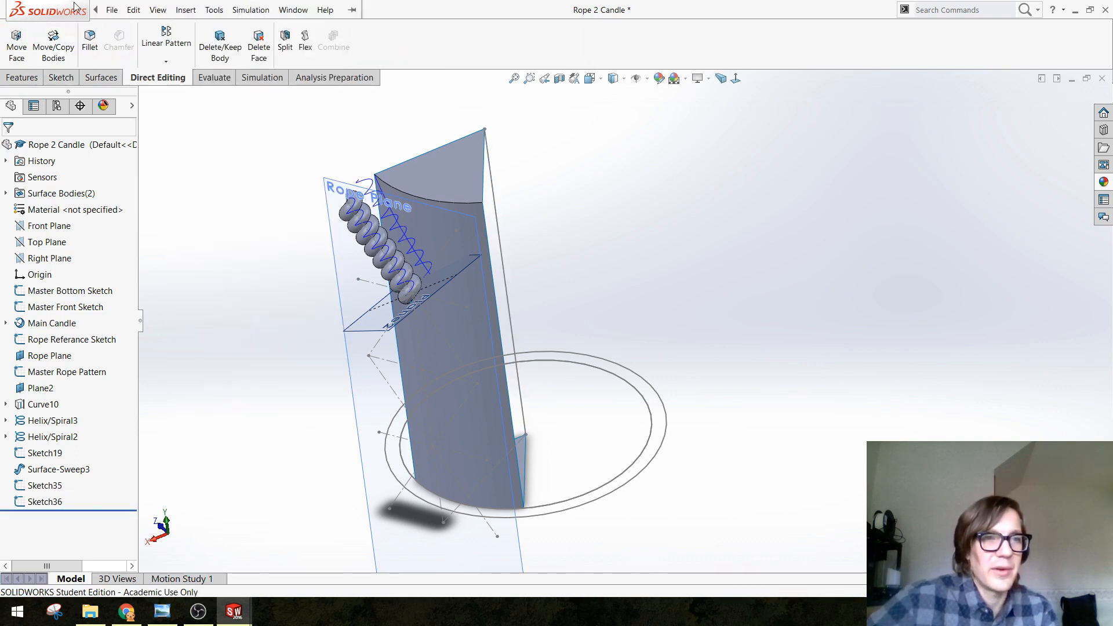
left_click(185, 10)
left_click(200, 15)
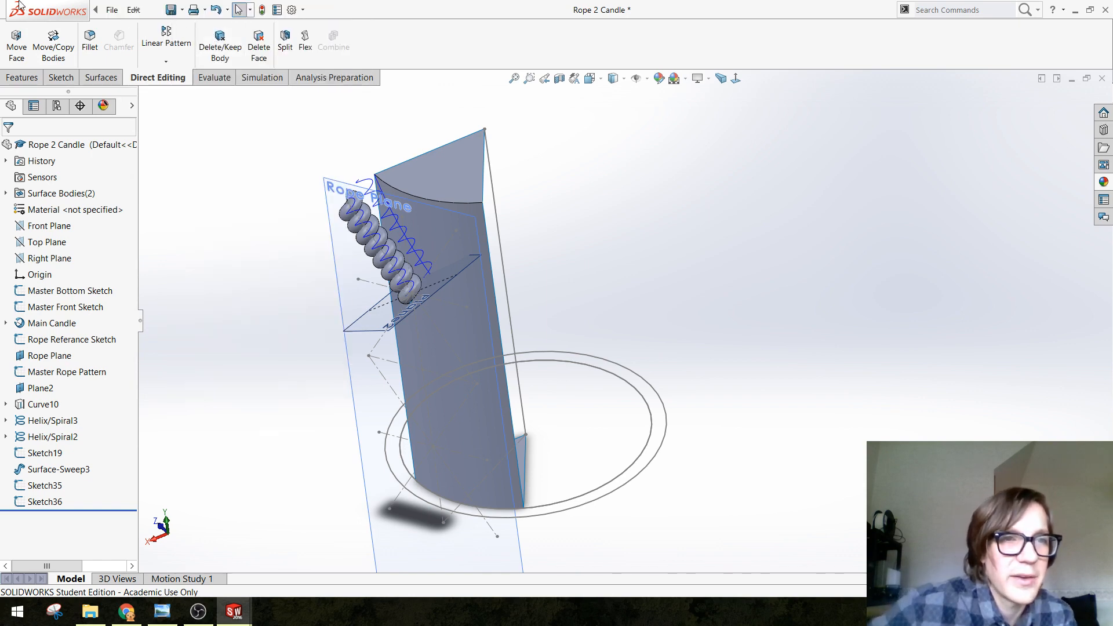
left_click(214, 11)
mouse_move(198, 14)
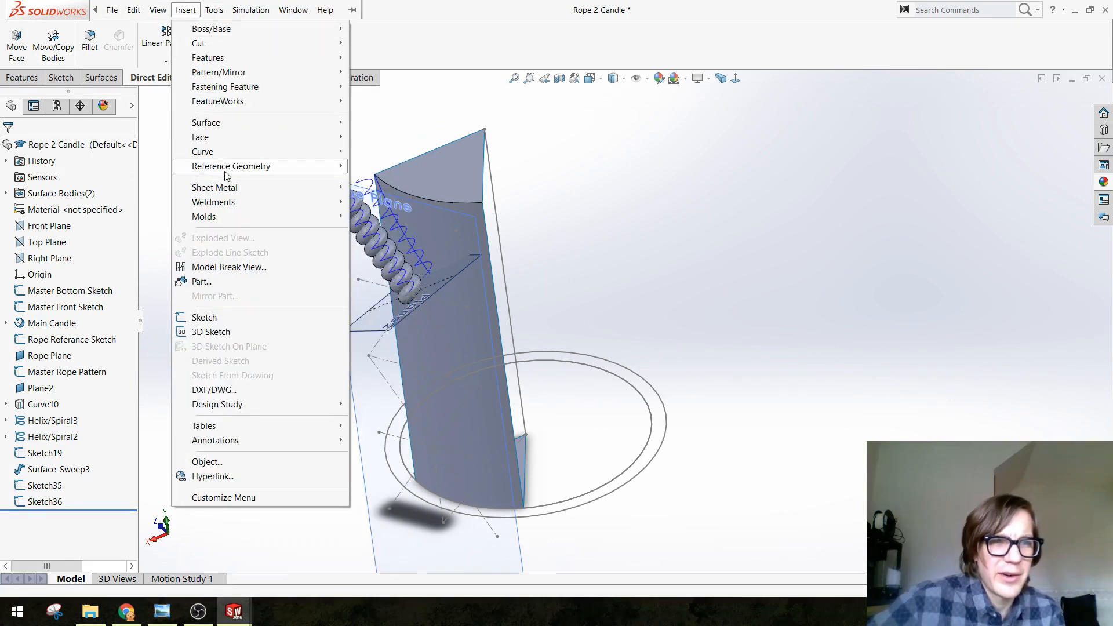
mouse_move(314, 156)
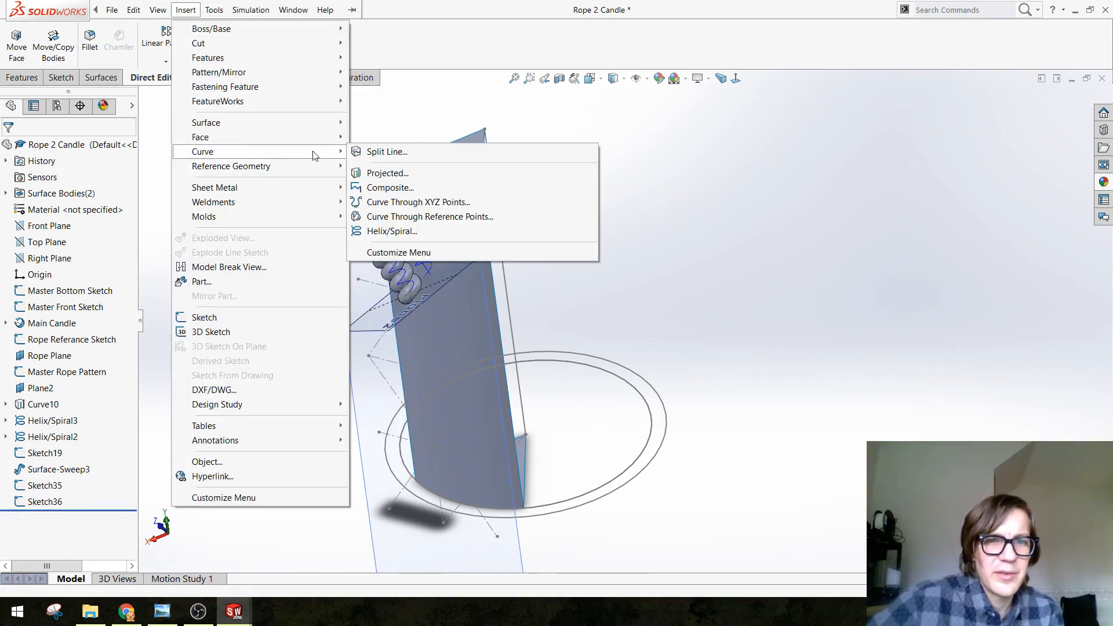
left_click(387, 232)
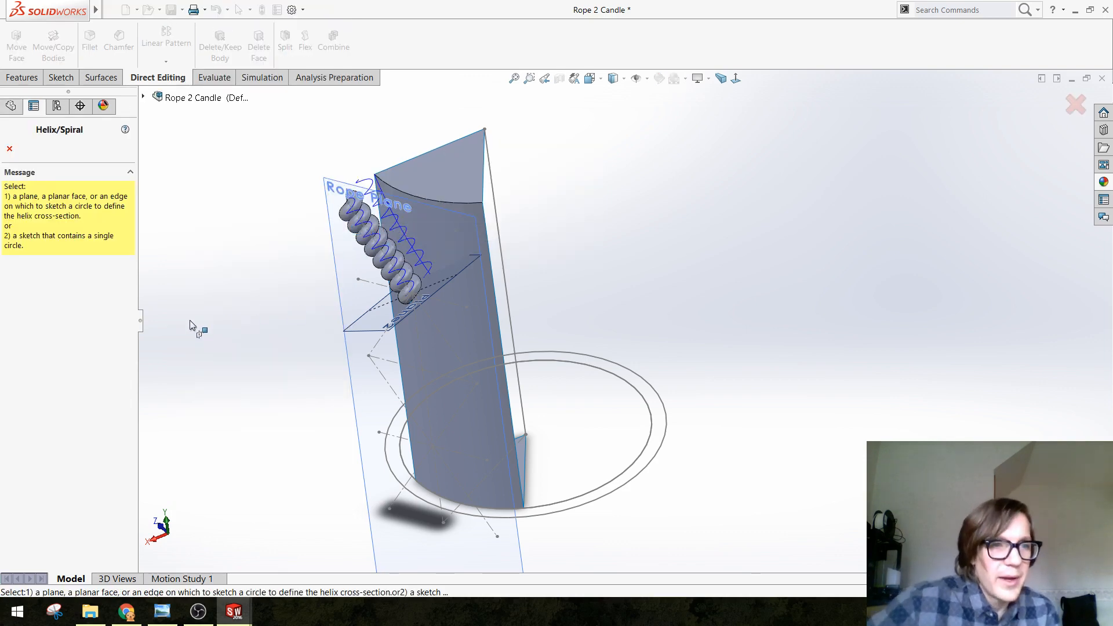
left_click(144, 97)
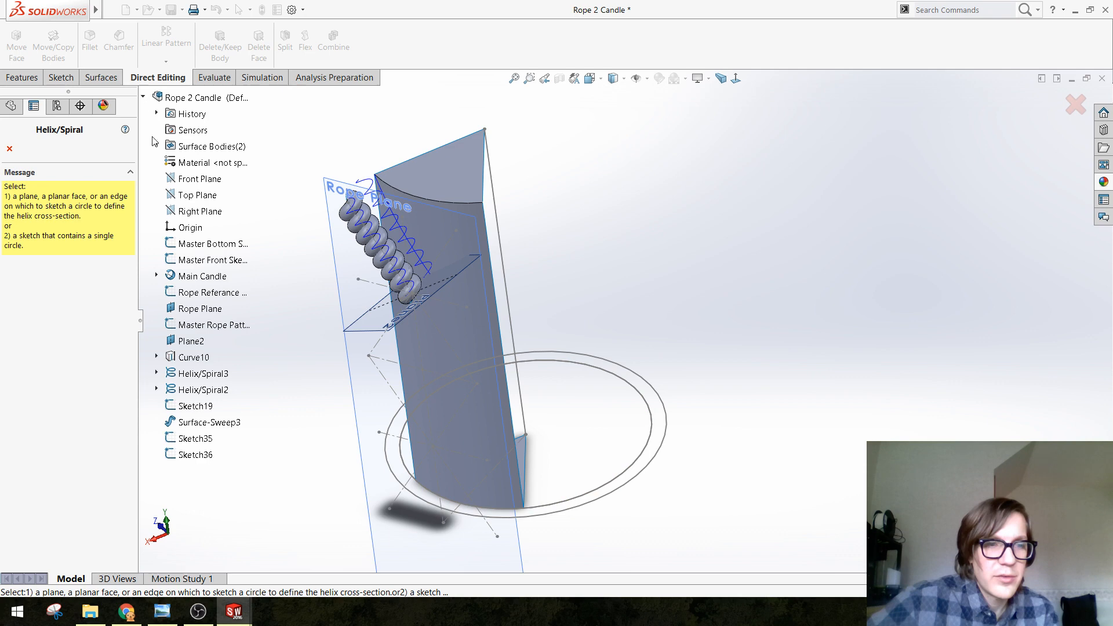
left_click(183, 440)
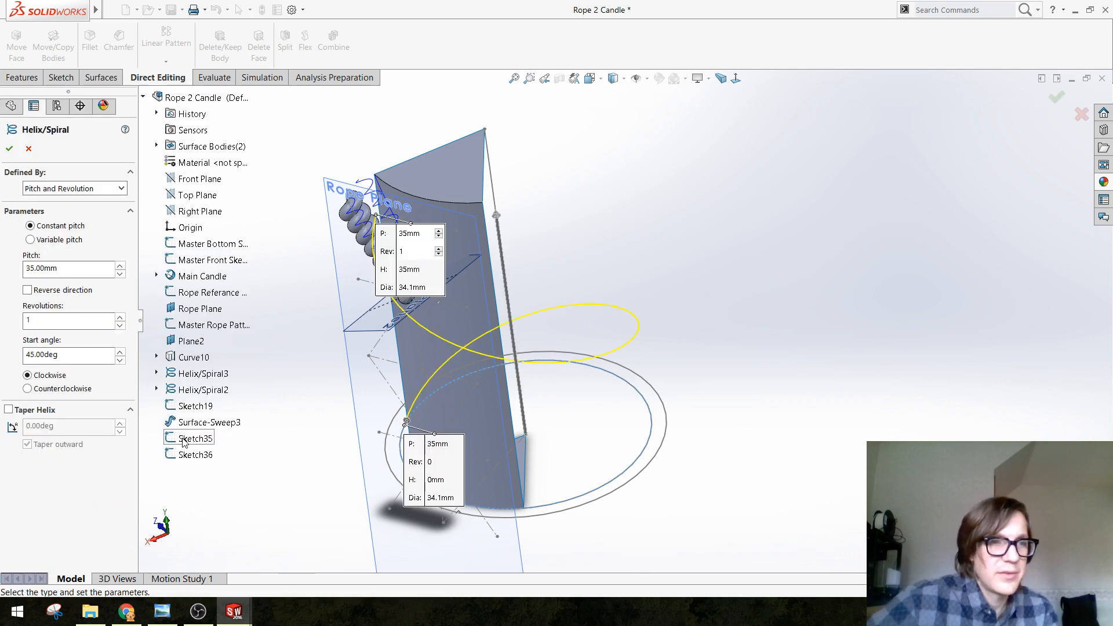
Try 1.5 revolutions for the helix and compare its path with the candle body
middle_click_drag(458, 328, 459, 368)
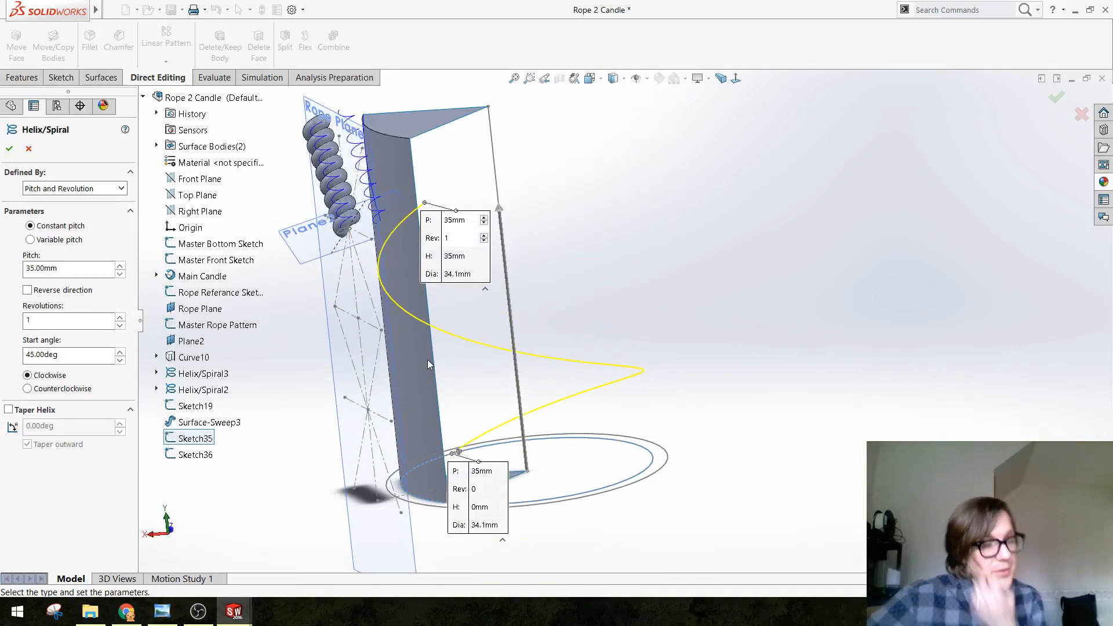
middle_click_drag(441, 343, 377, 323)
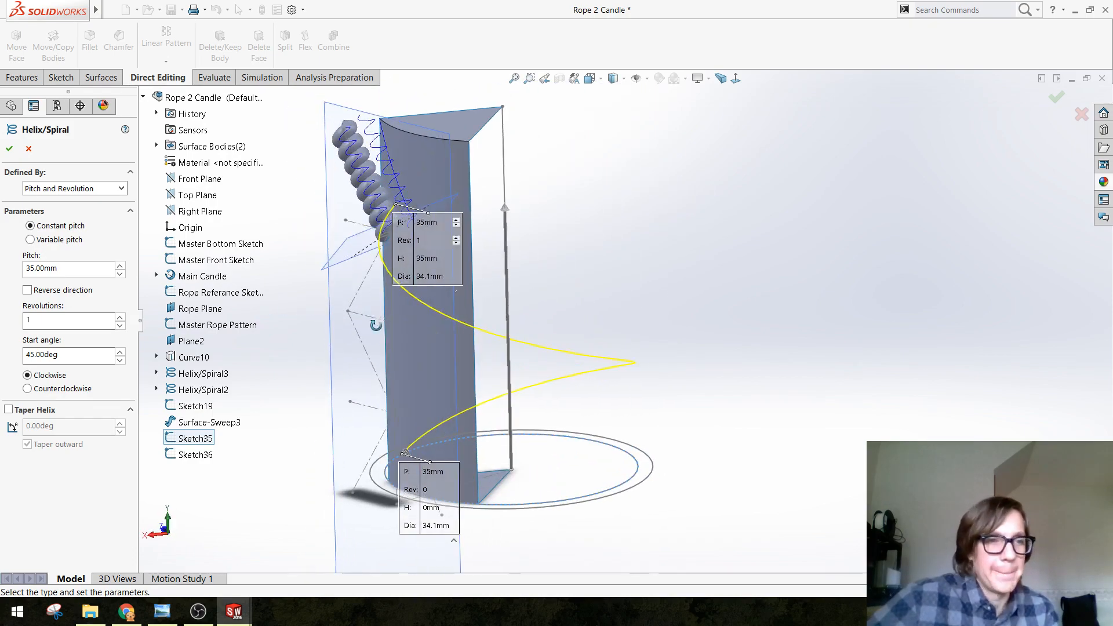
left_click(120, 317)
left_click(120, 317)
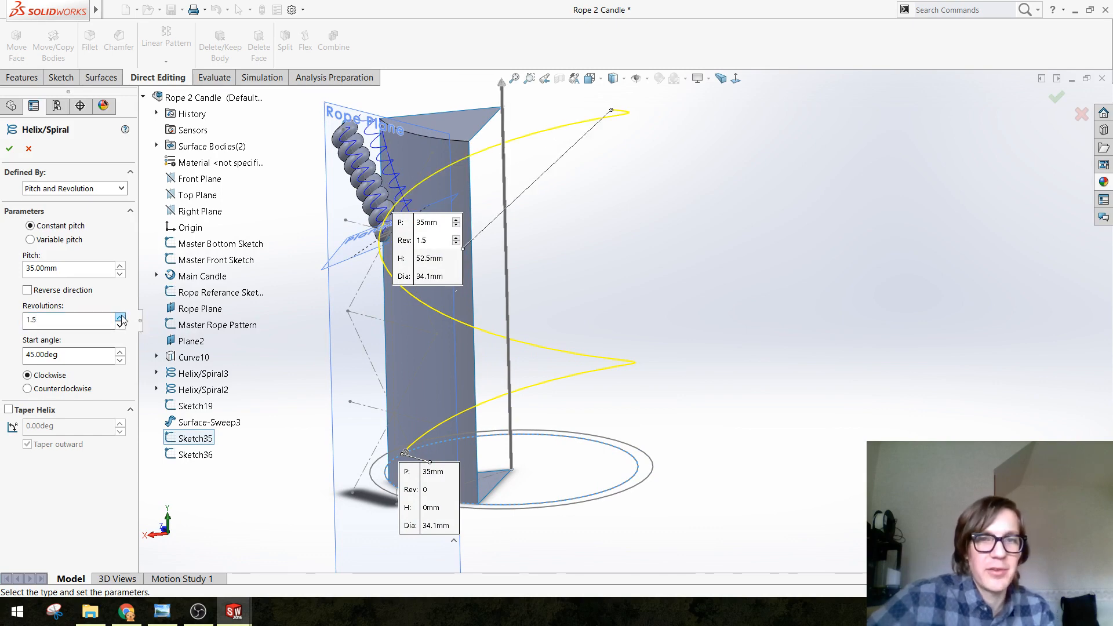
middle_click_drag(508, 382, 597, 299)
middle_click_drag(559, 380, 534, 401)
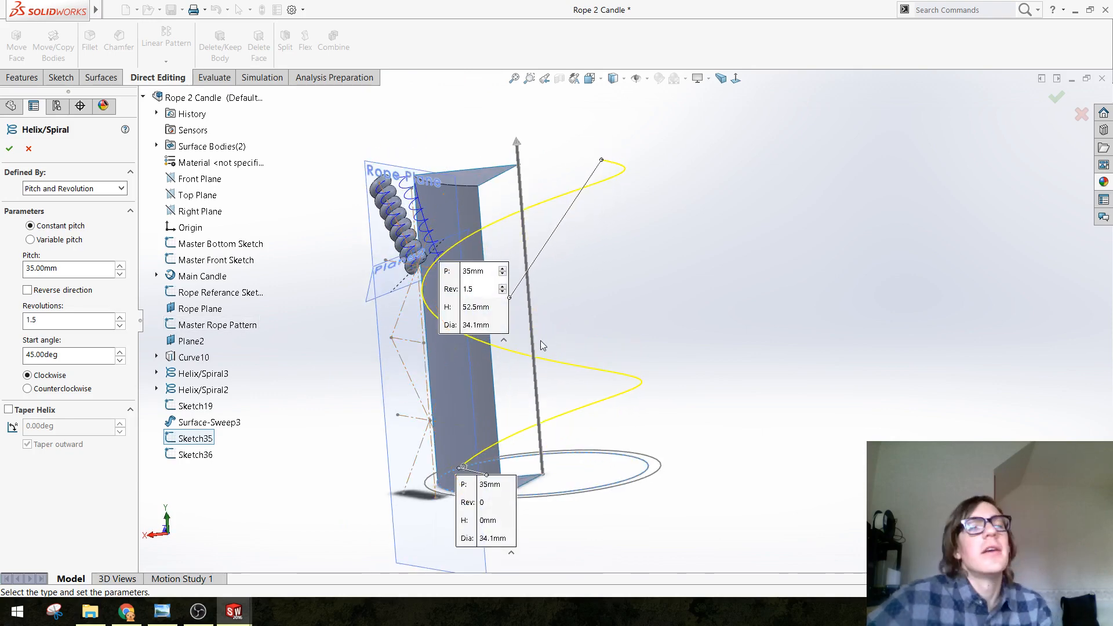
middle_click_drag(552, 333, 372, 361)
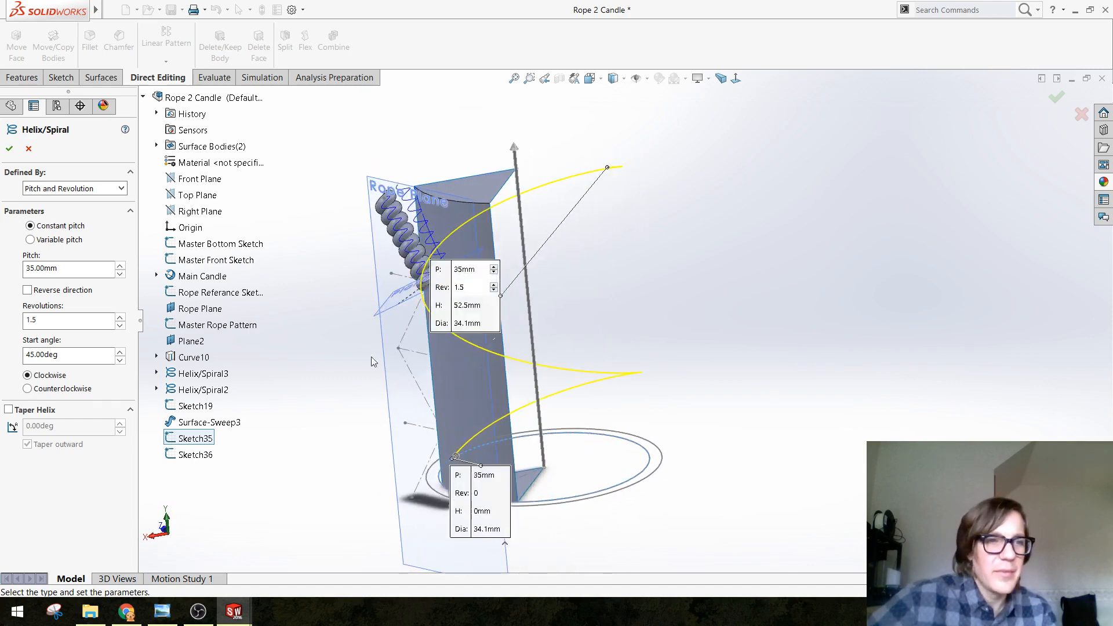
Set the helix to 0.75 revolutions
left_click(120, 327)
left_click(119, 327)
left_click(120, 327)
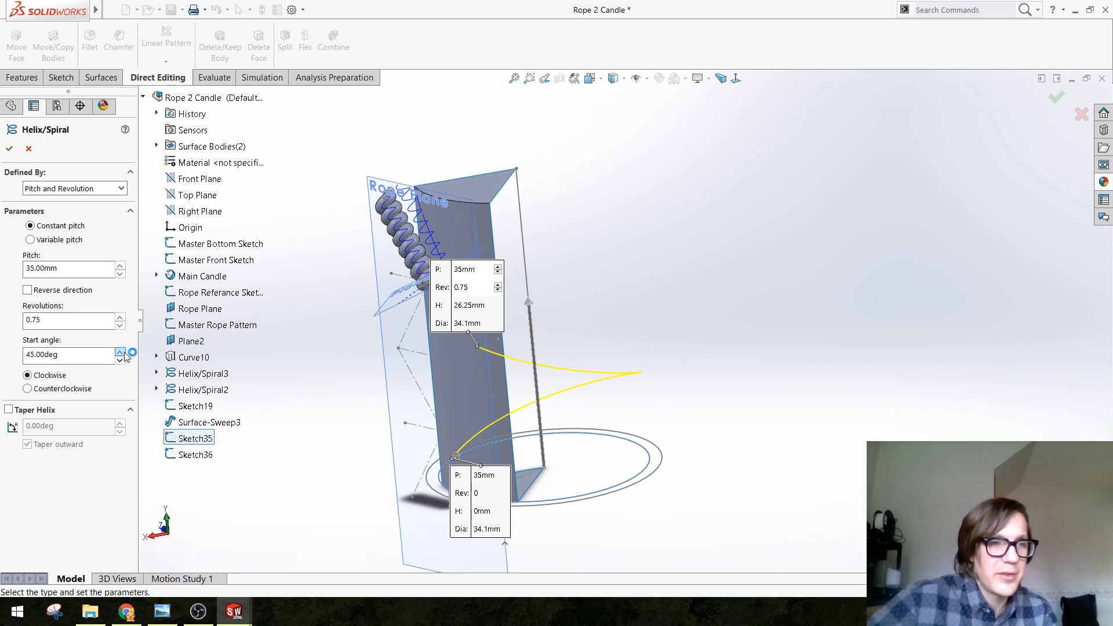
Set the helix's constant pitch to 115 mm and check its slope around the candle
left_click(120, 264)
left_click(120, 265)
left_click(120, 265)
left_click(120, 264)
left_click(120, 265)
left_click(120, 264)
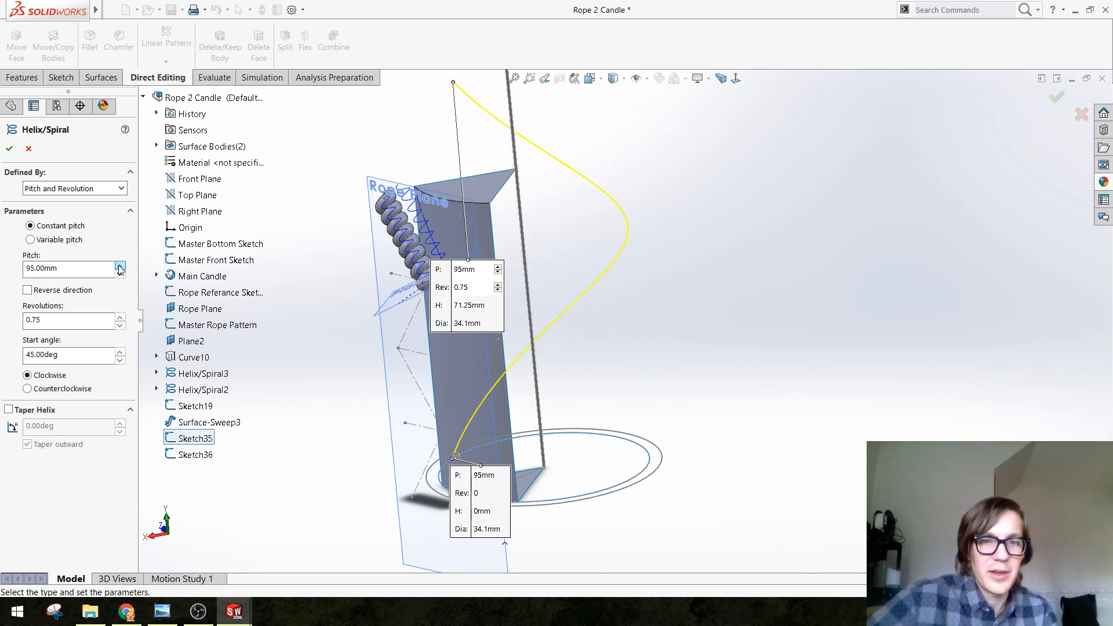
left_click(120, 266)
left_click(120, 266)
middle_click_drag(385, 404, 717, 322)
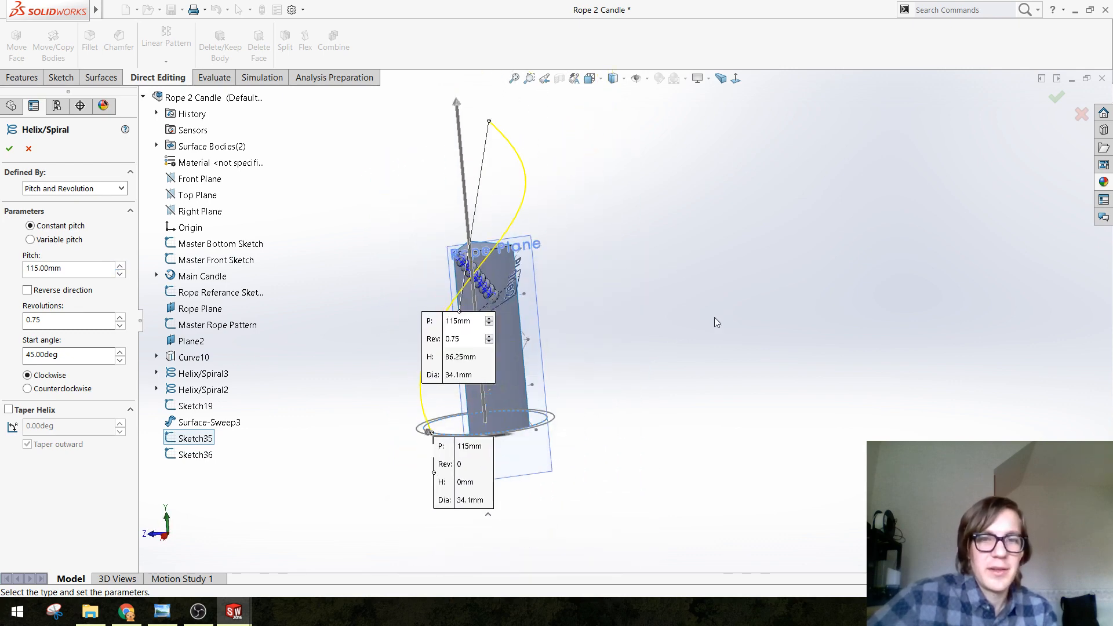
Set the helix to 0.5 revolutions and accept it as the path around the candle body
left_click(120, 326)
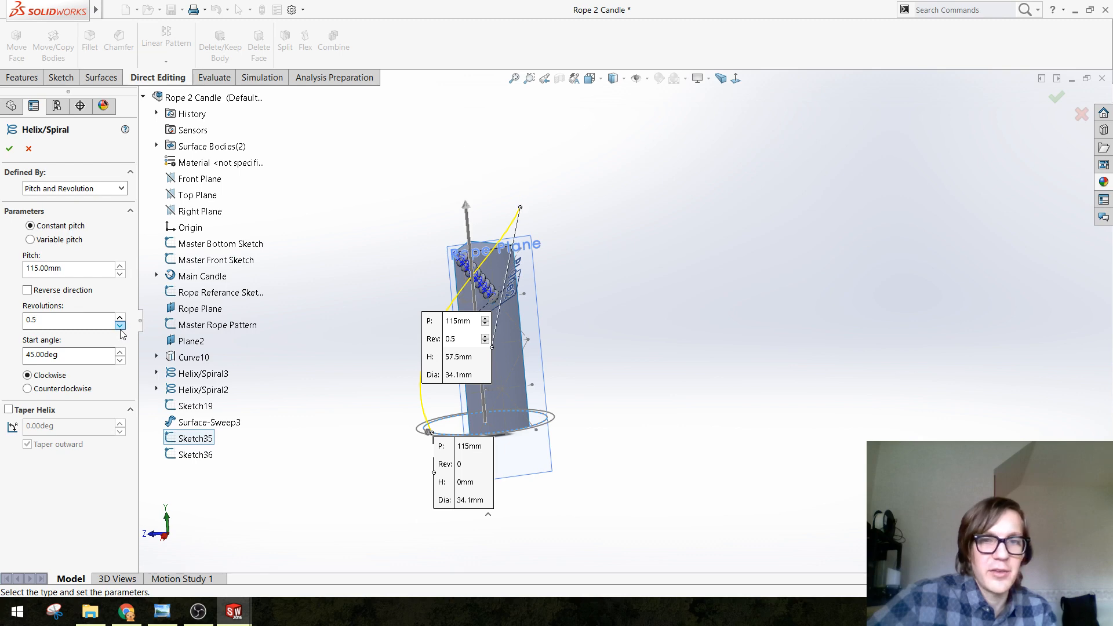
left_click(120, 326)
left_click(120, 318)
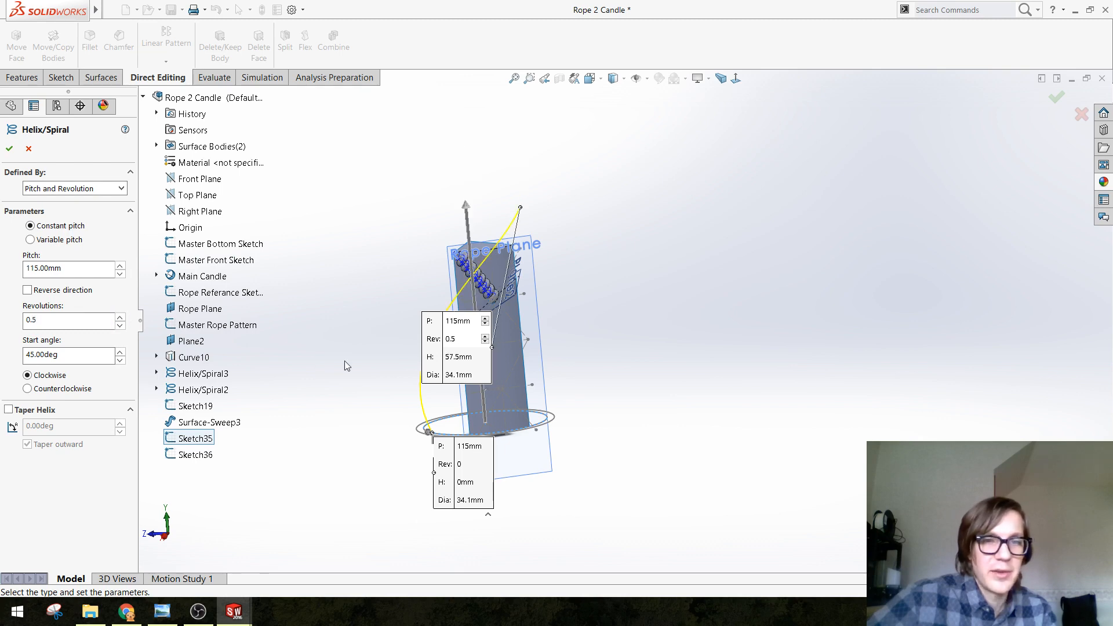
middle_click_drag(343, 365, 375, 403)
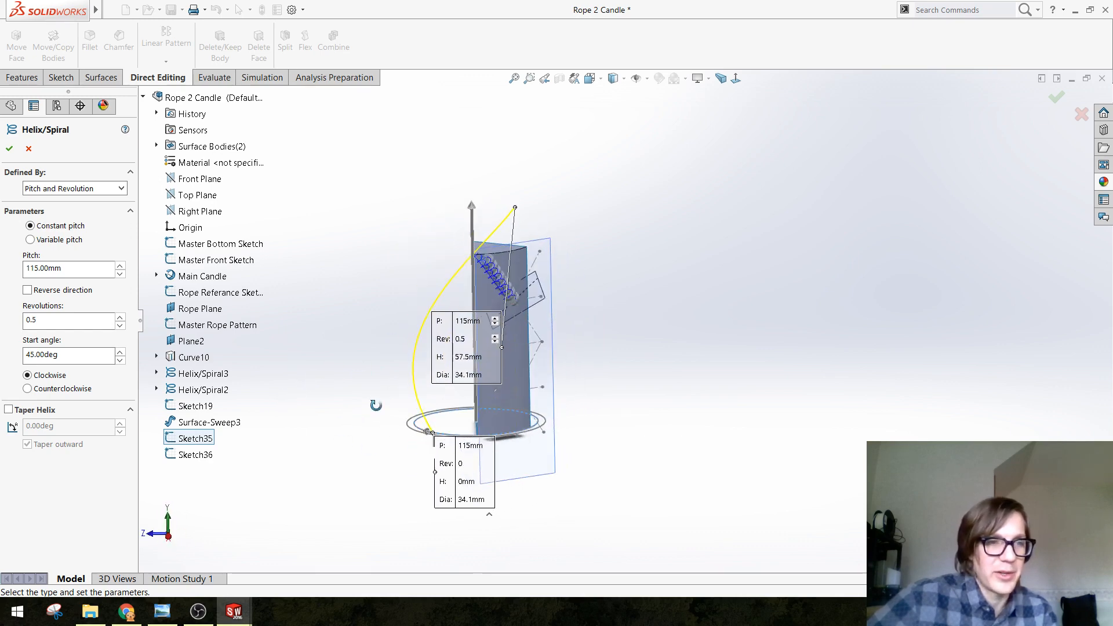
left_click(8, 150)
Delete Sketch36, the vertical line sketch along the candle's centre axis
middle_click_drag(311, 341, 342, 360)
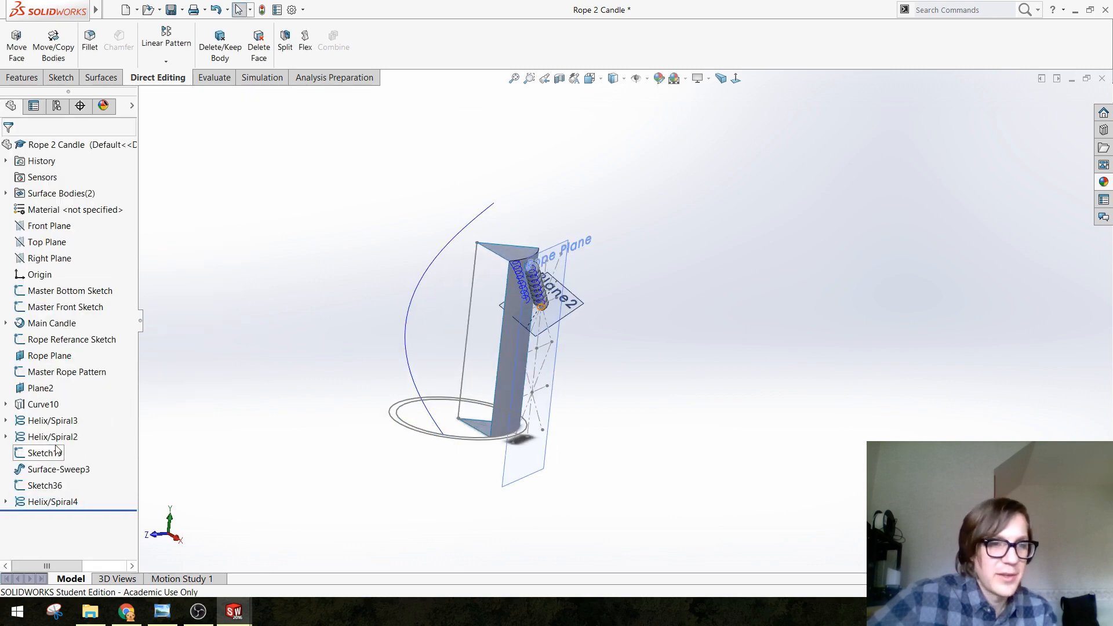
right_click(42, 485)
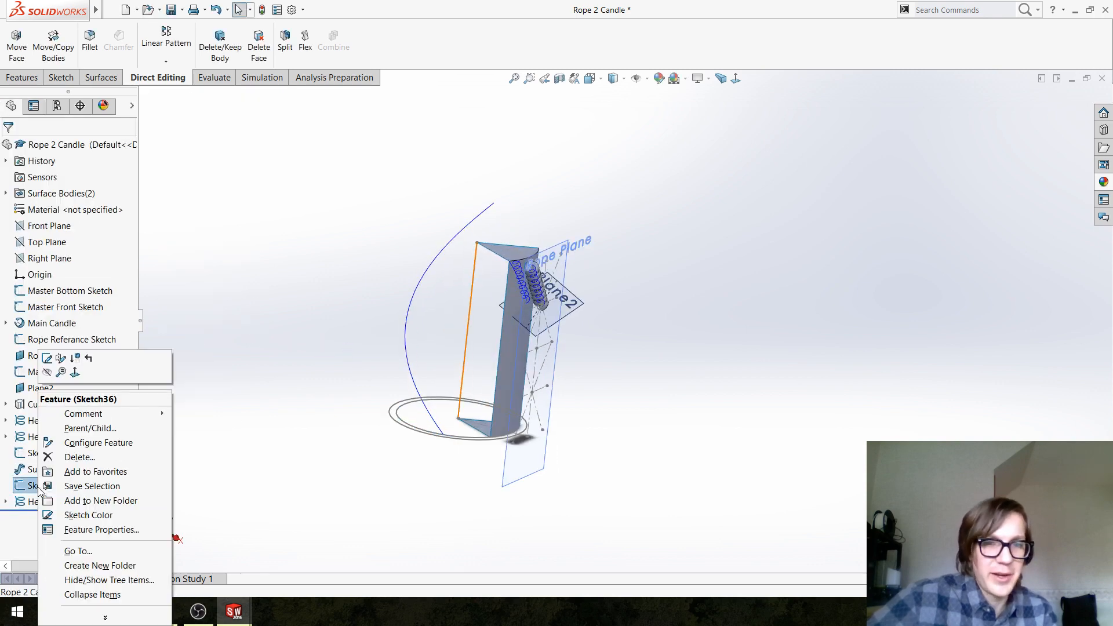
left_click(79, 458)
left_click(641, 231)
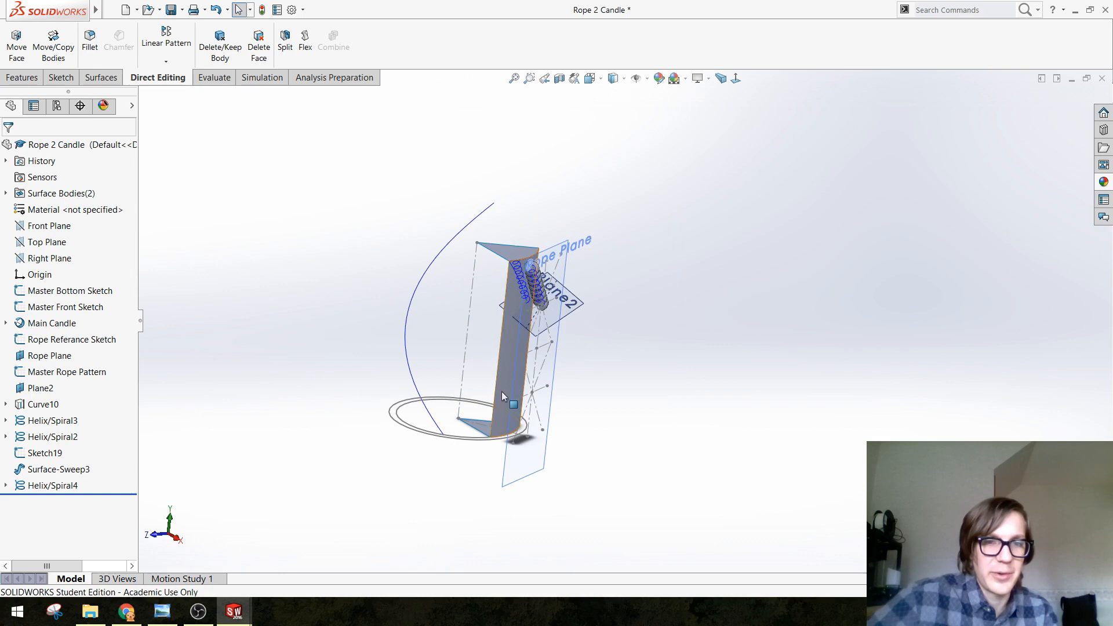
Inspect the new helix's path around the candle and switch to the surface modelling tools
middle_click_drag(502, 396, 338, 367)
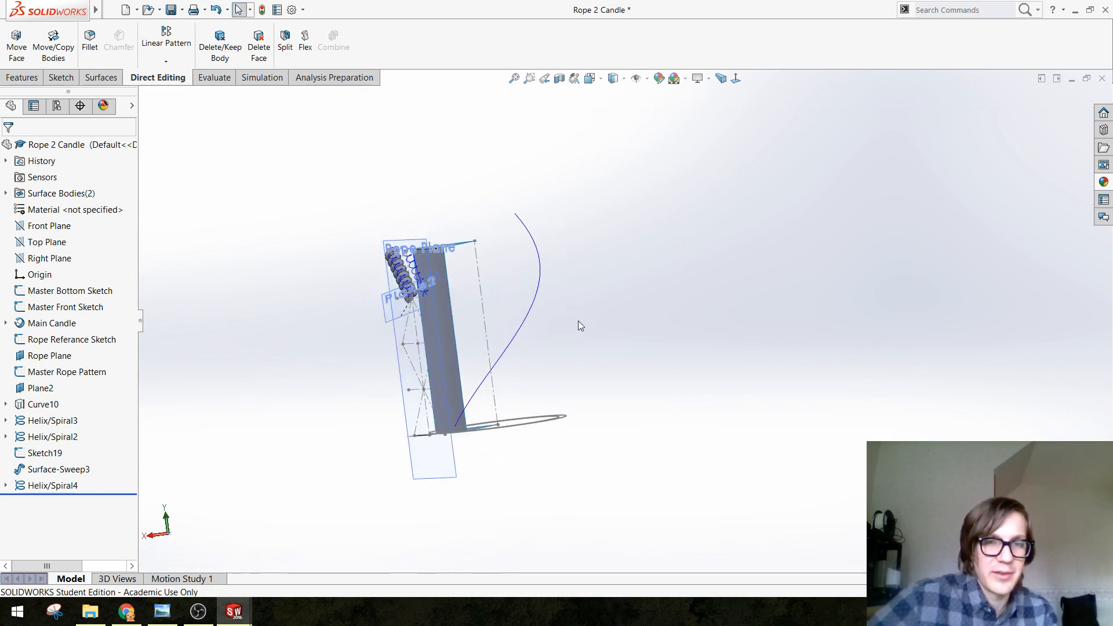
scroll(581, 326, "down", 2)
middle_click_drag(247, 306, 303, 345)
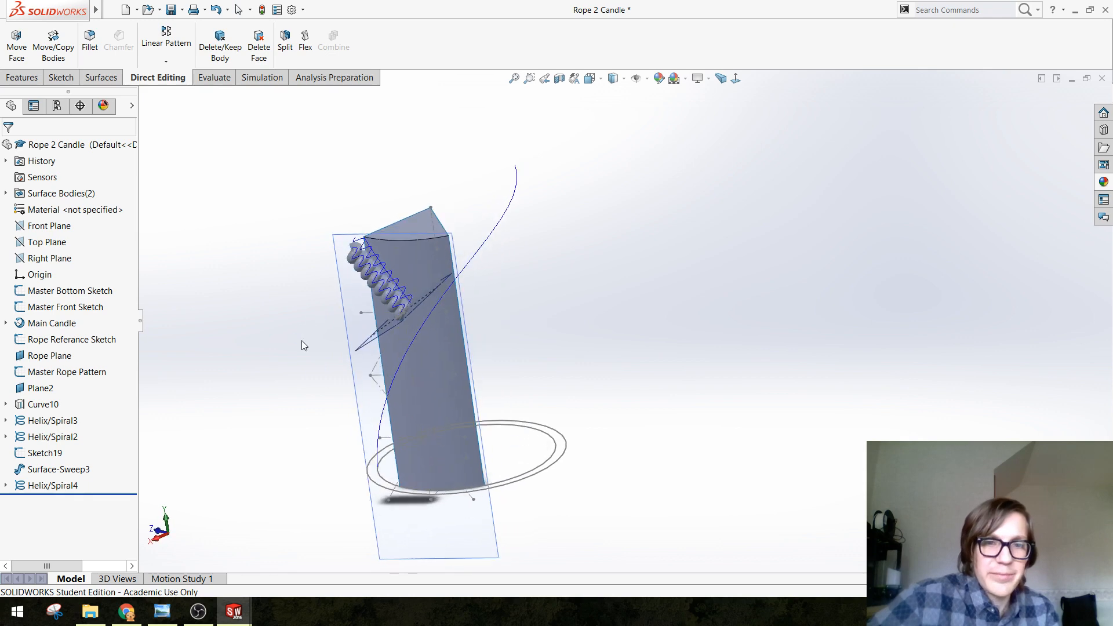
left_click(512, 204)
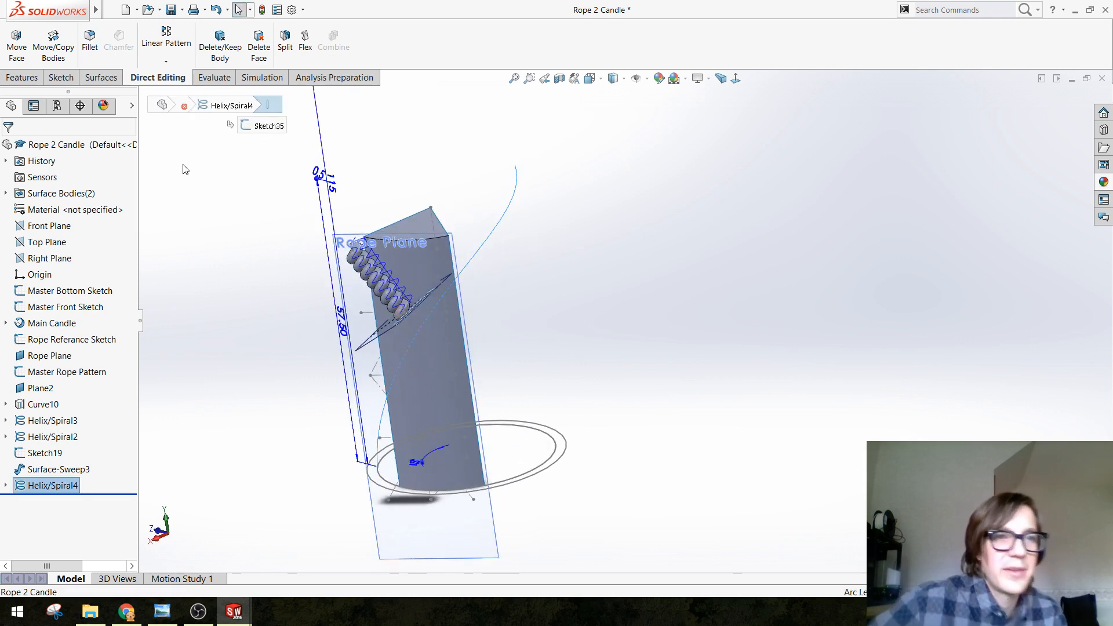
left_click(101, 77)
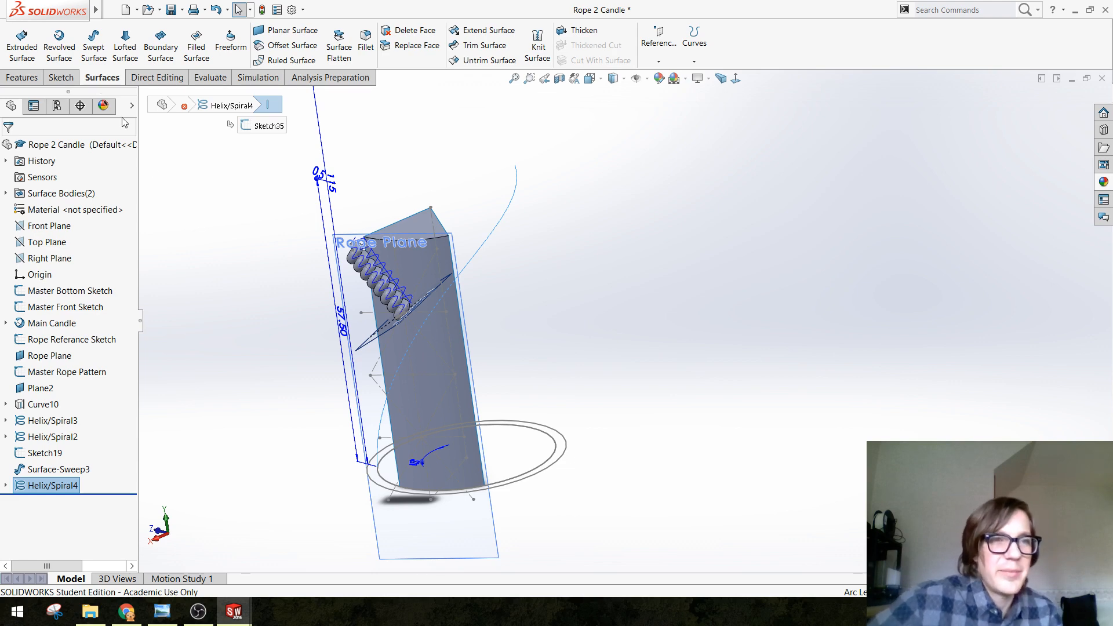
left_click(211, 225)
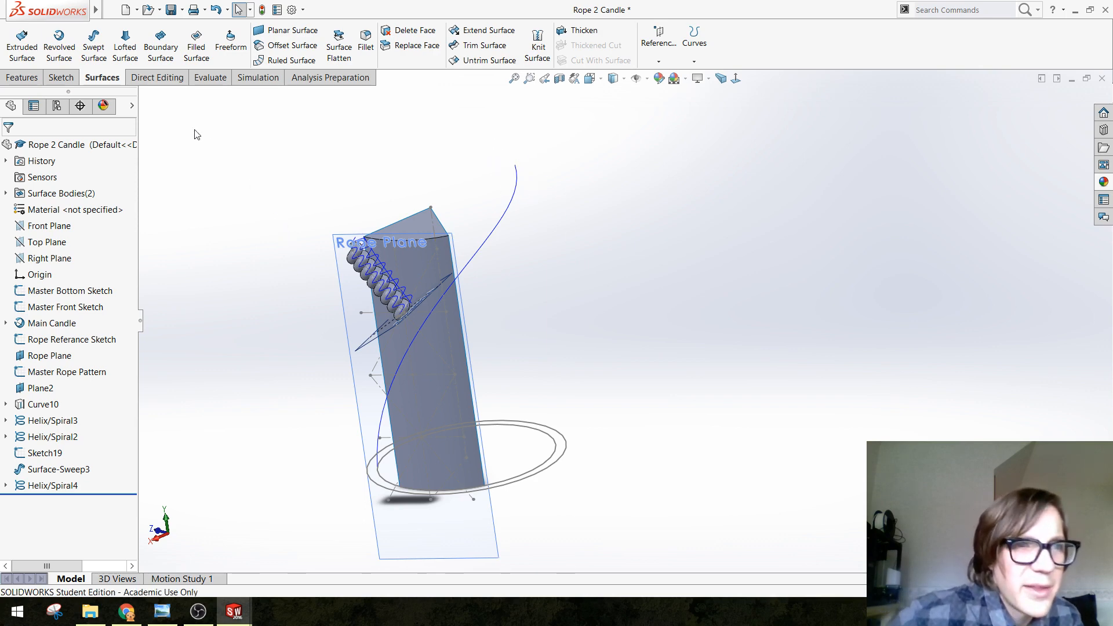
left_click(94, 51)
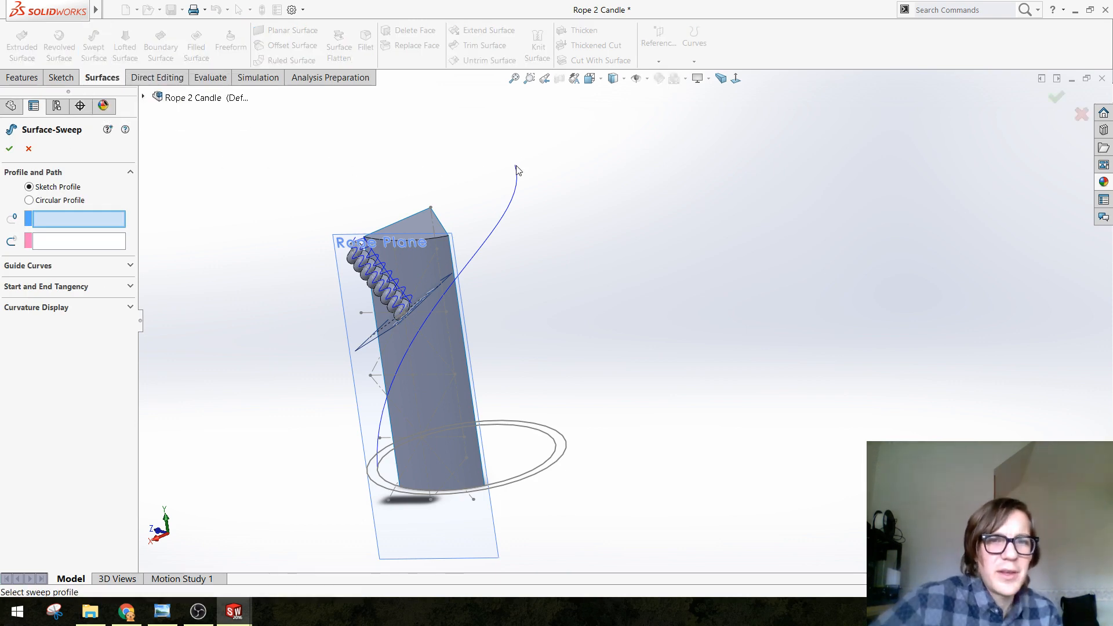
left_click(93, 242)
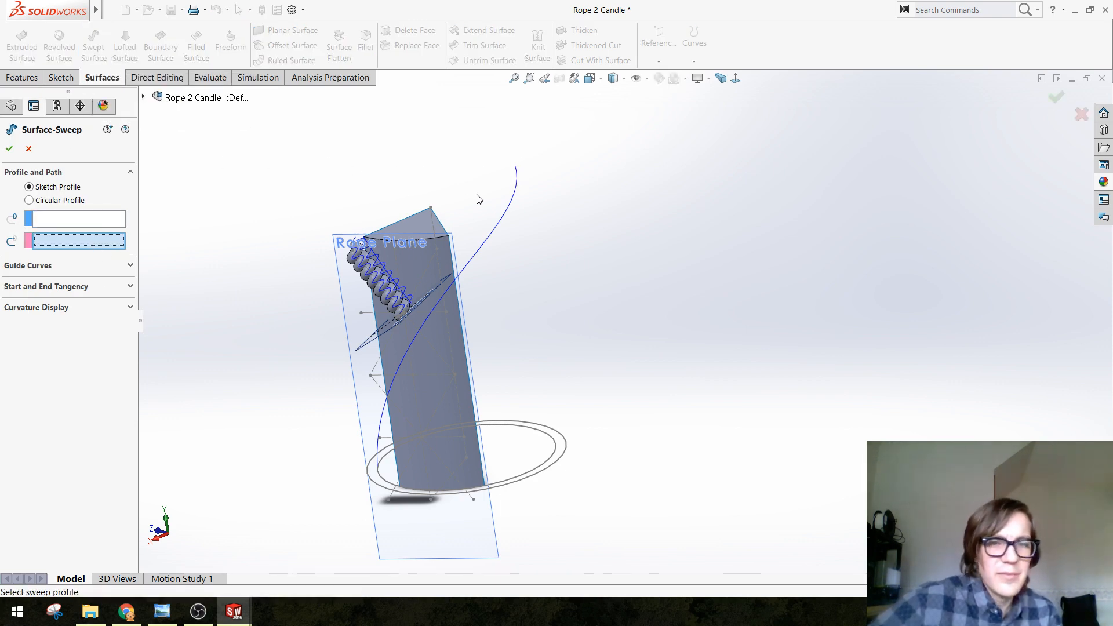
left_click(517, 190)
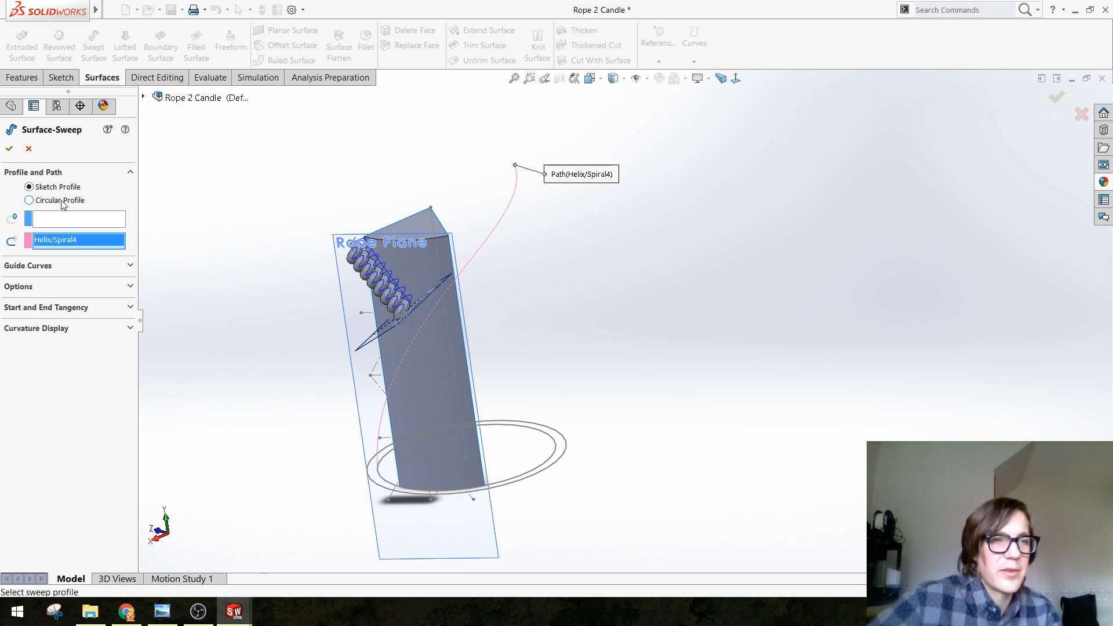
left_click(29, 200)
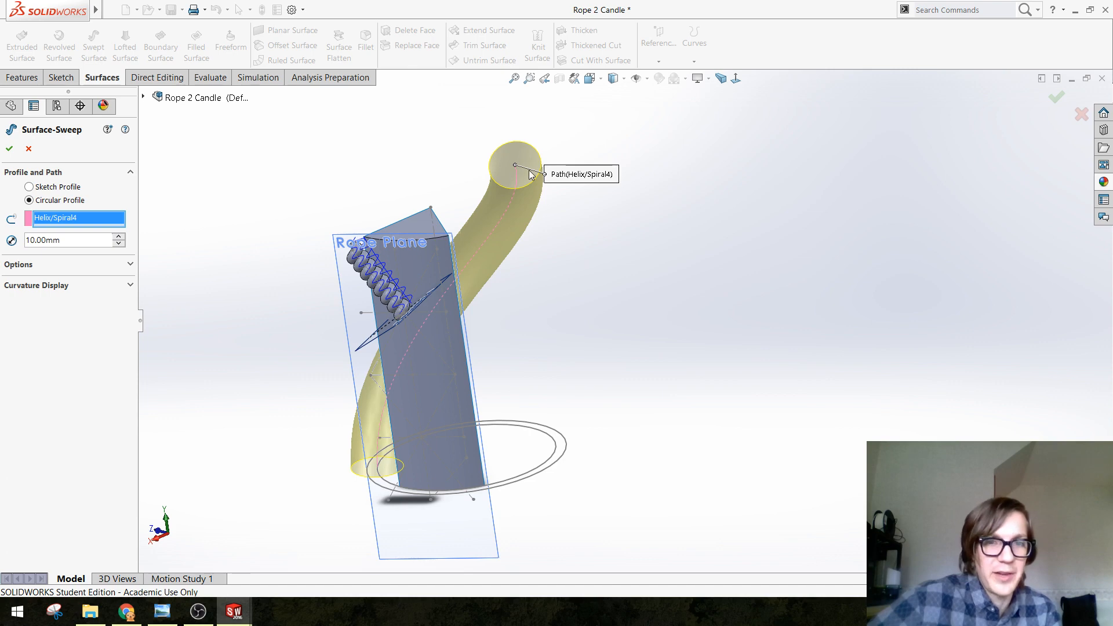
scroll(567, 208, "down", 3)
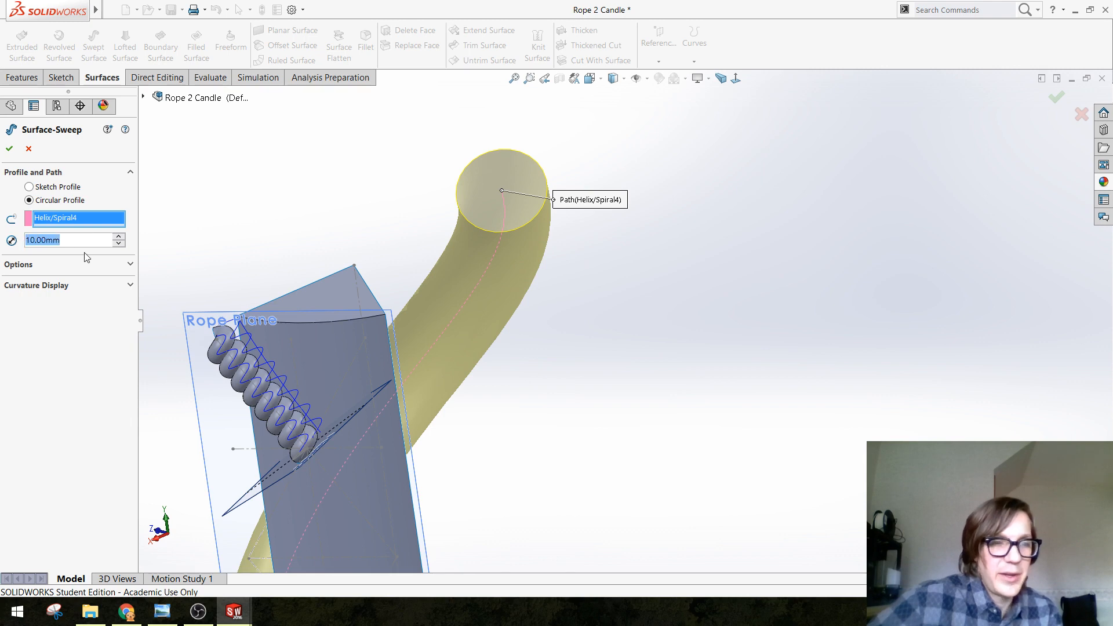
type("2")
key("Return")
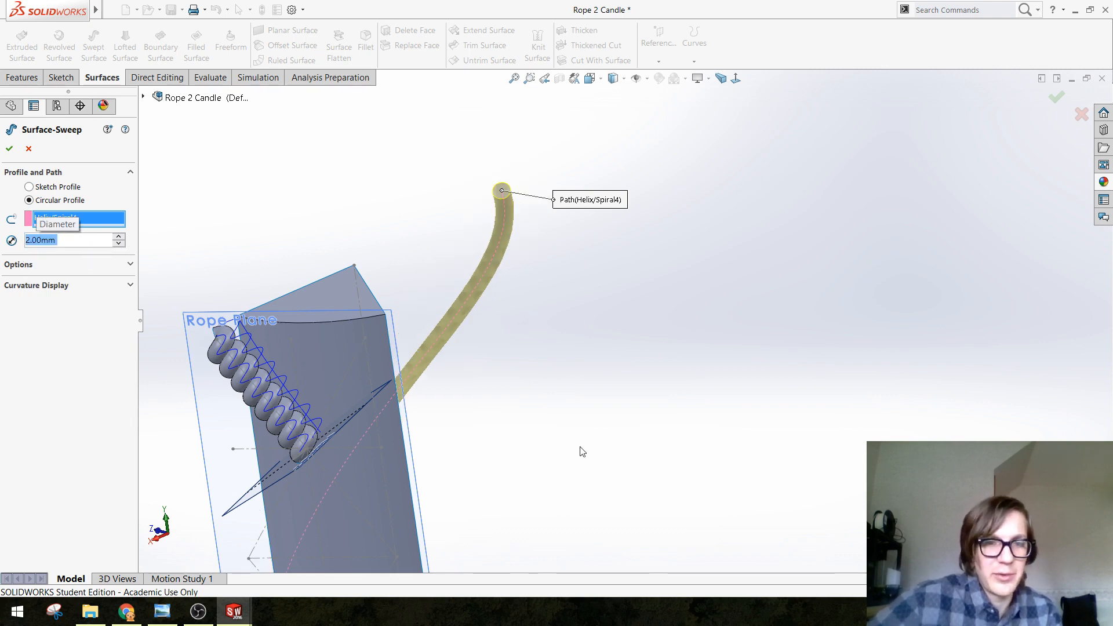
scroll(582, 452, "up", 3)
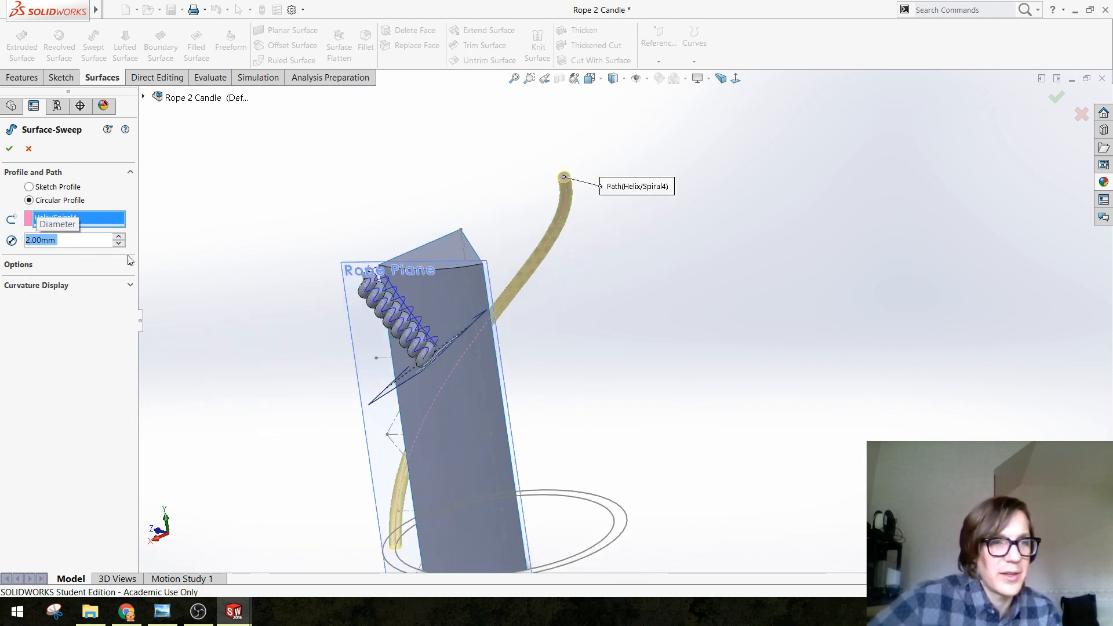
type("2.5")
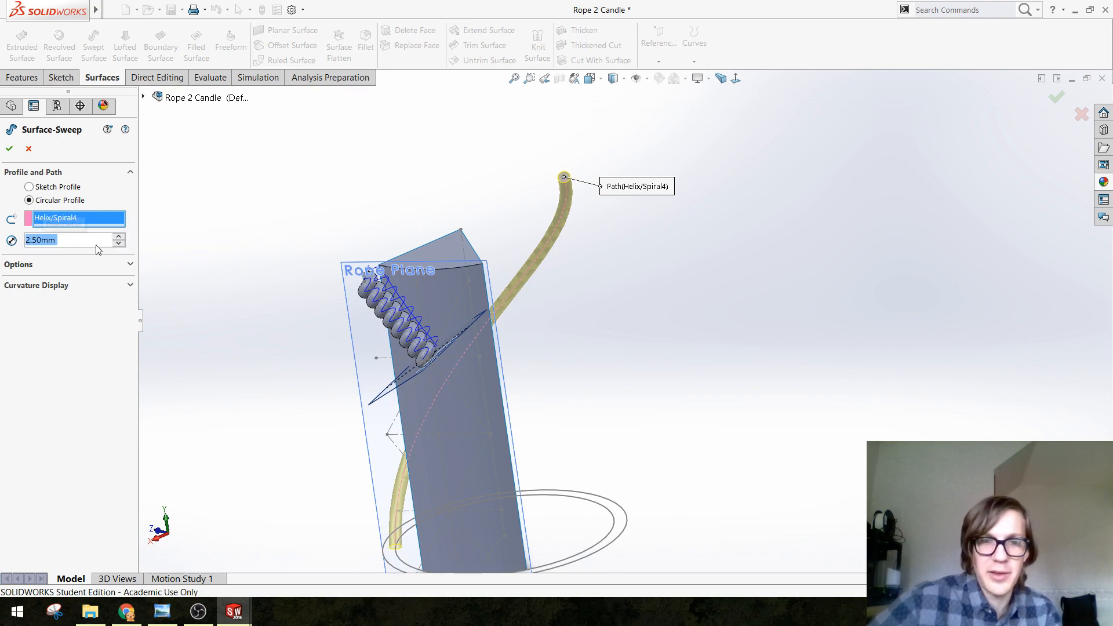
key("Return")
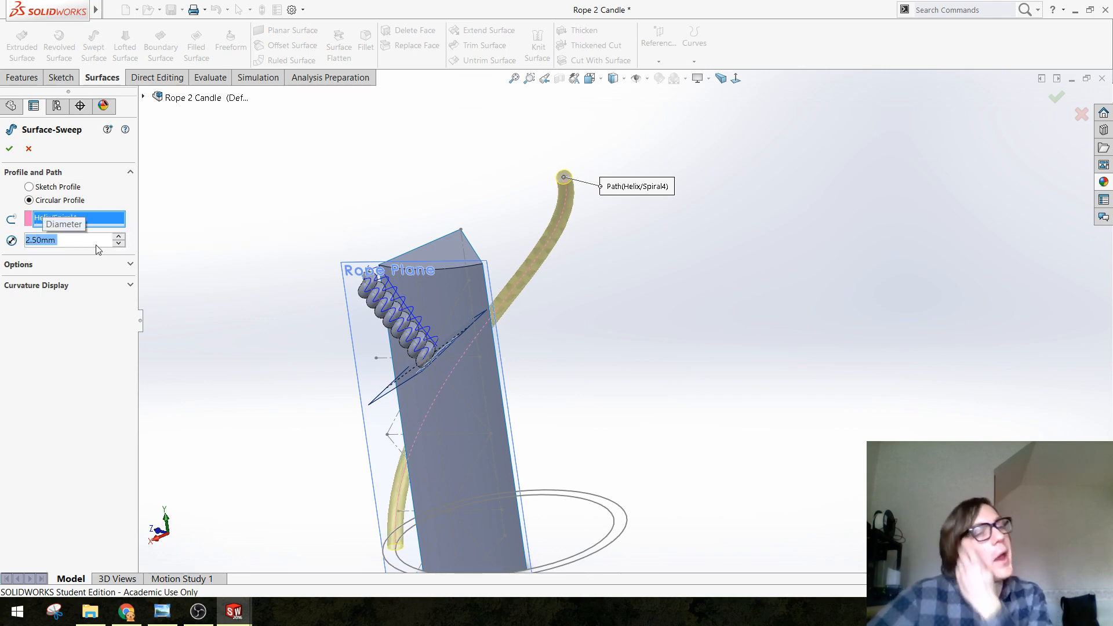
mouse_move(566, 315)
middle_mouse_down()
mouse_move(728, 311)
mouse_move(676, 340)
mouse_move(512, 323)
mouse_move(572, 333)
middle_mouse_up()
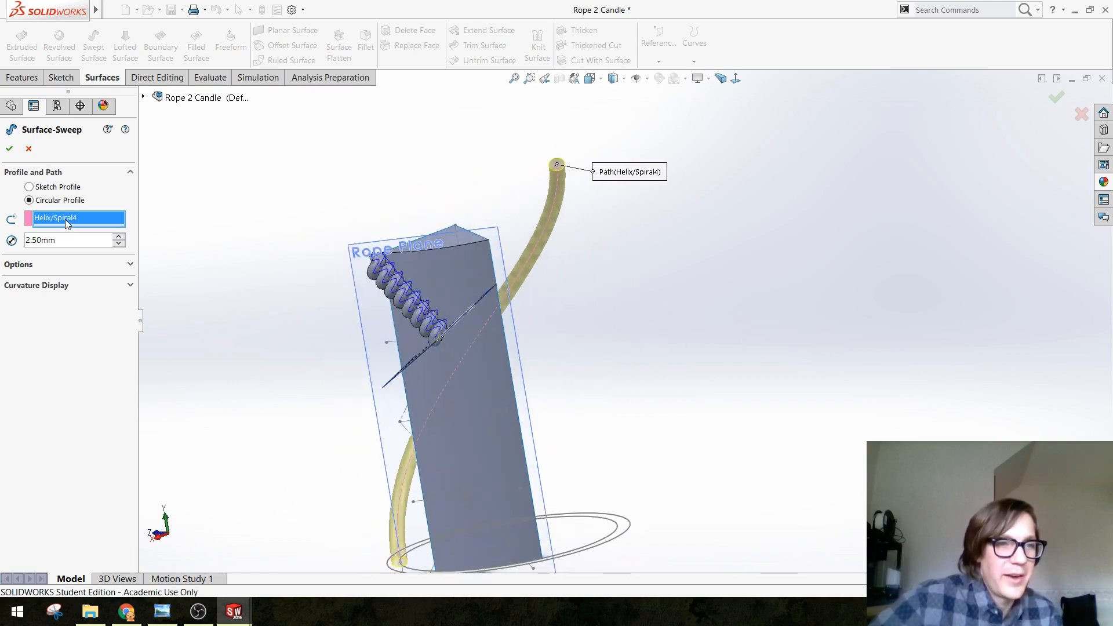
left_click(28, 150)
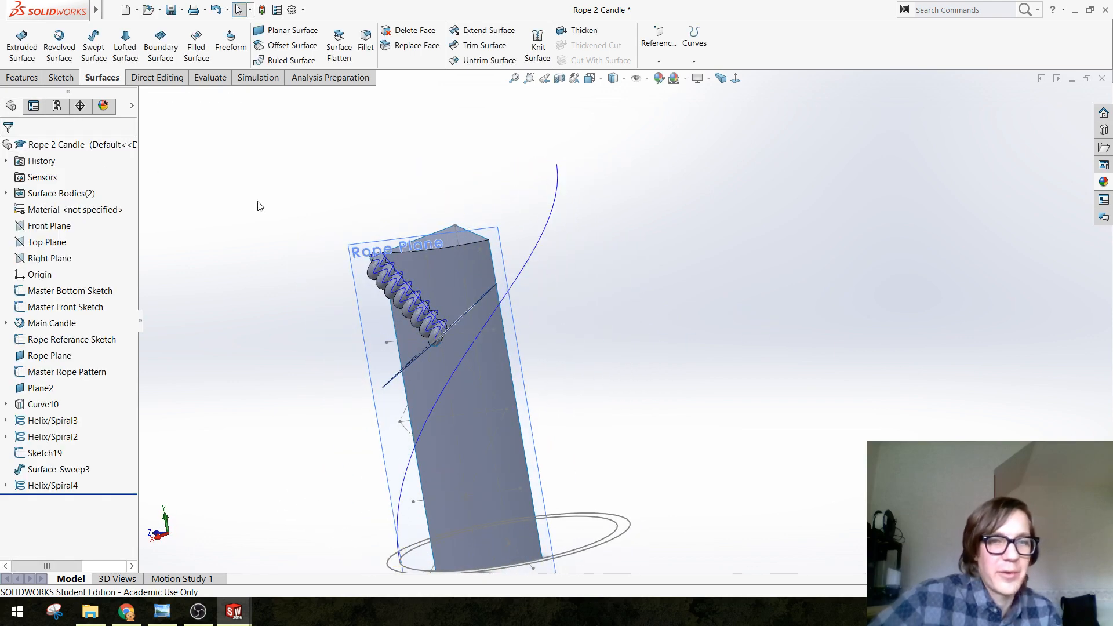
Create a swept surface with a 2.5 mm circular profile along the helix around the candle
left_click(94, 47)
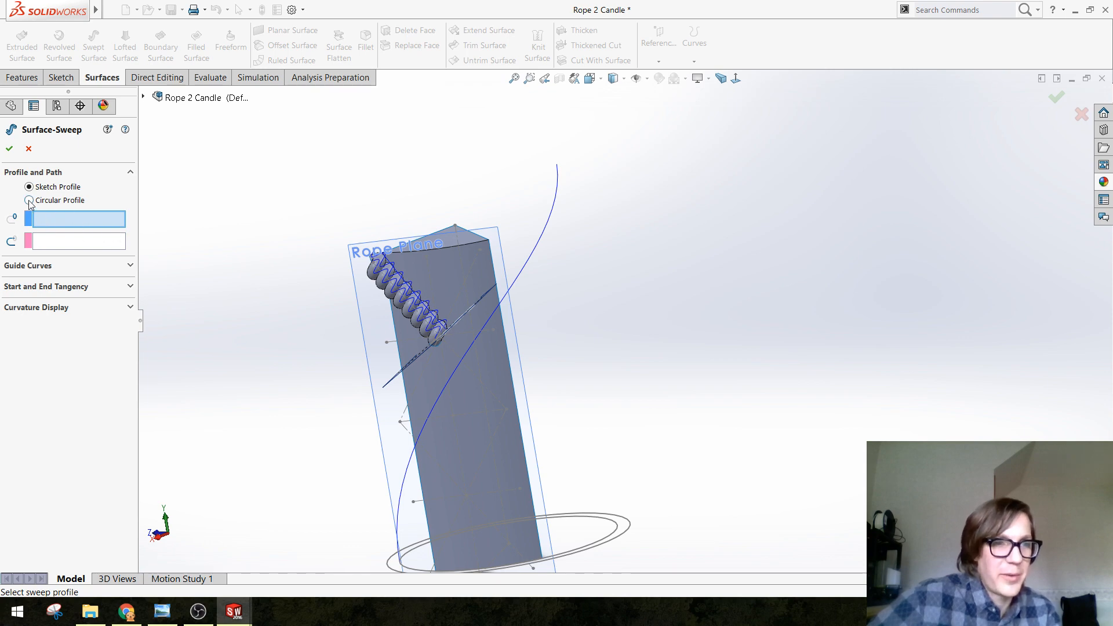
left_click(29, 201)
left_click(57, 218)
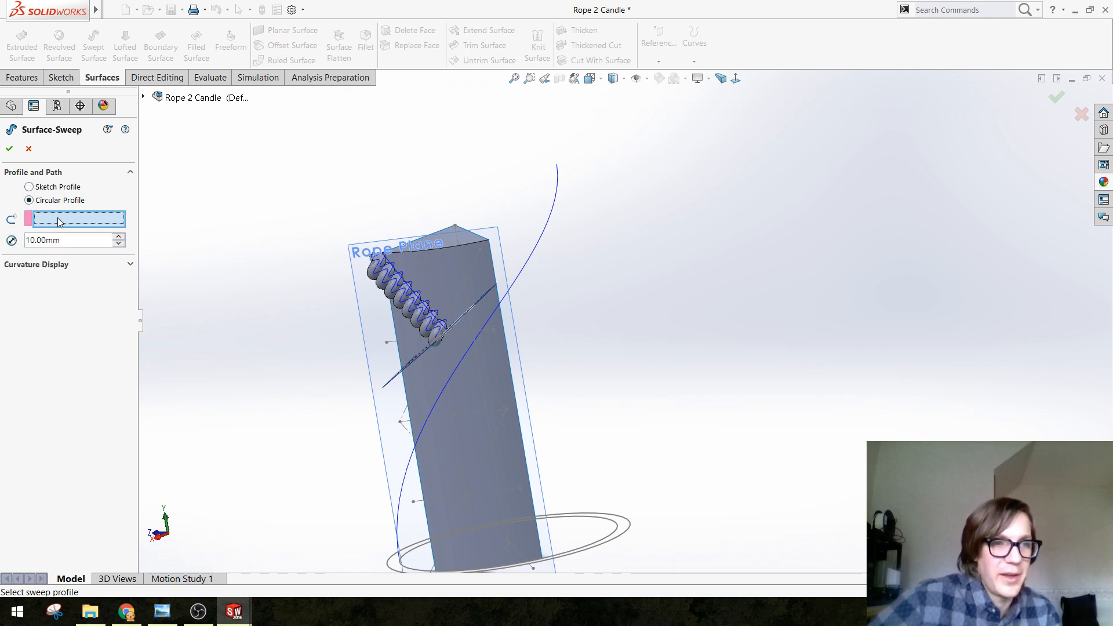
left_click(552, 224)
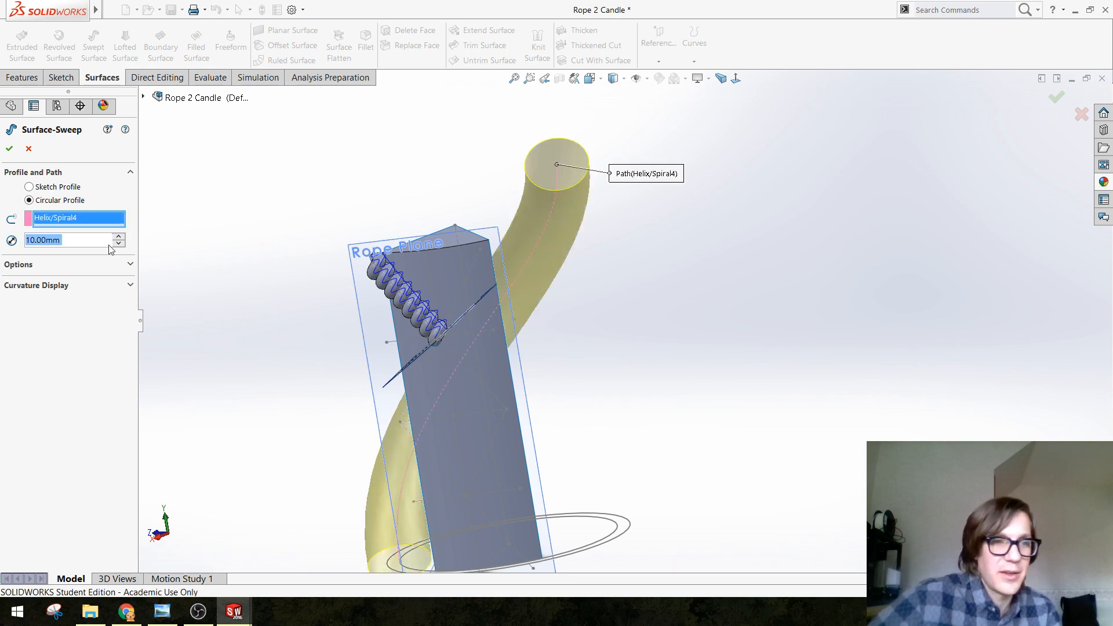
type("2.5")
key("Return")
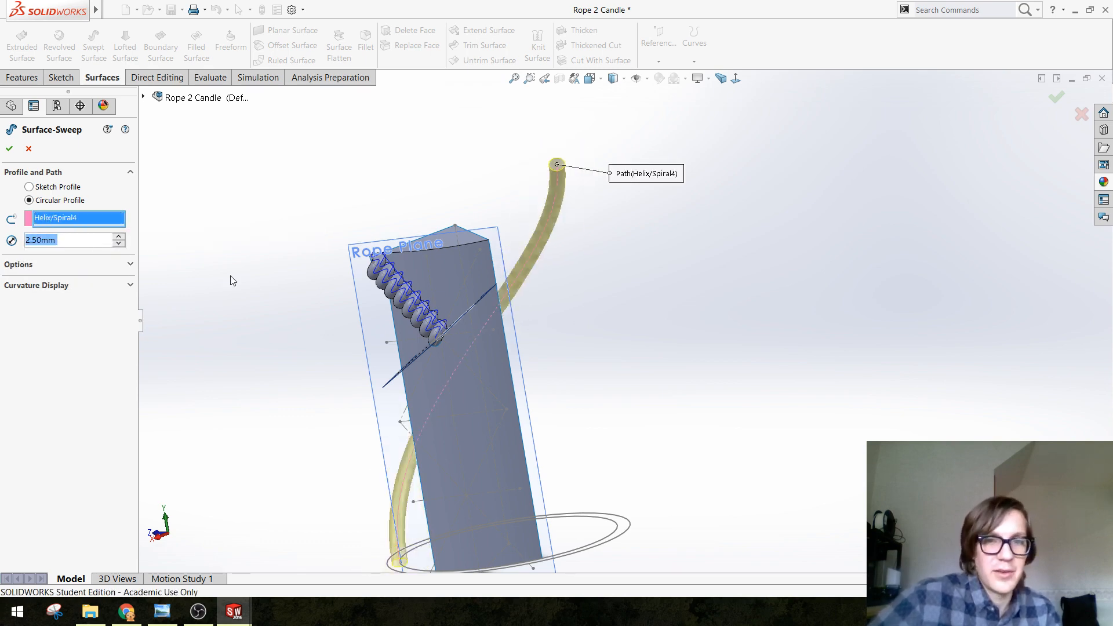
left_click(131, 266)
left_click(130, 265)
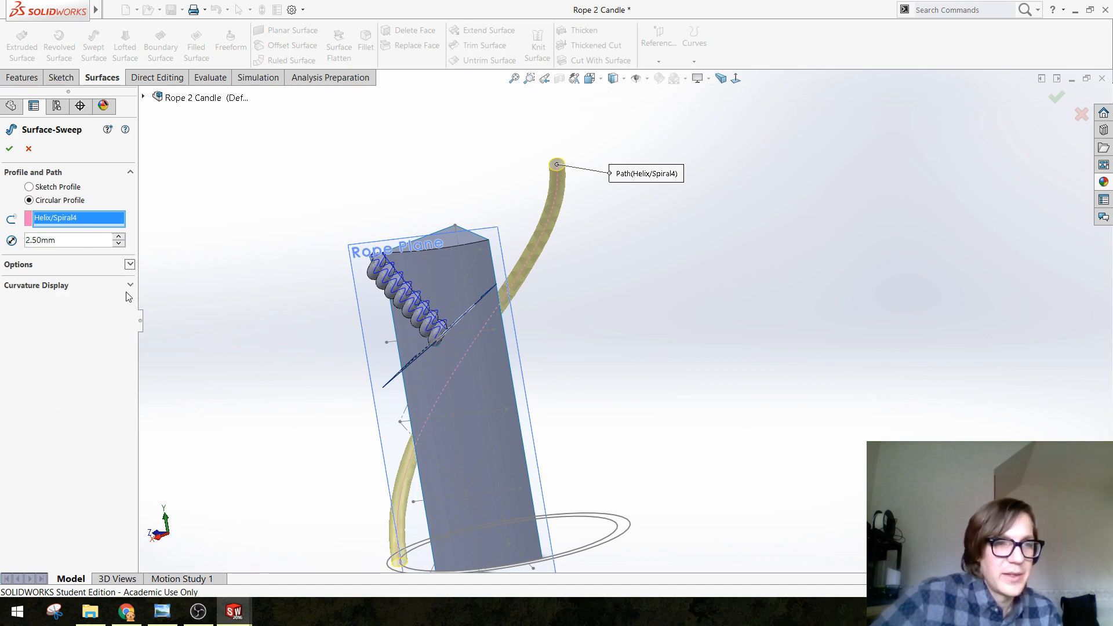
left_click(130, 286)
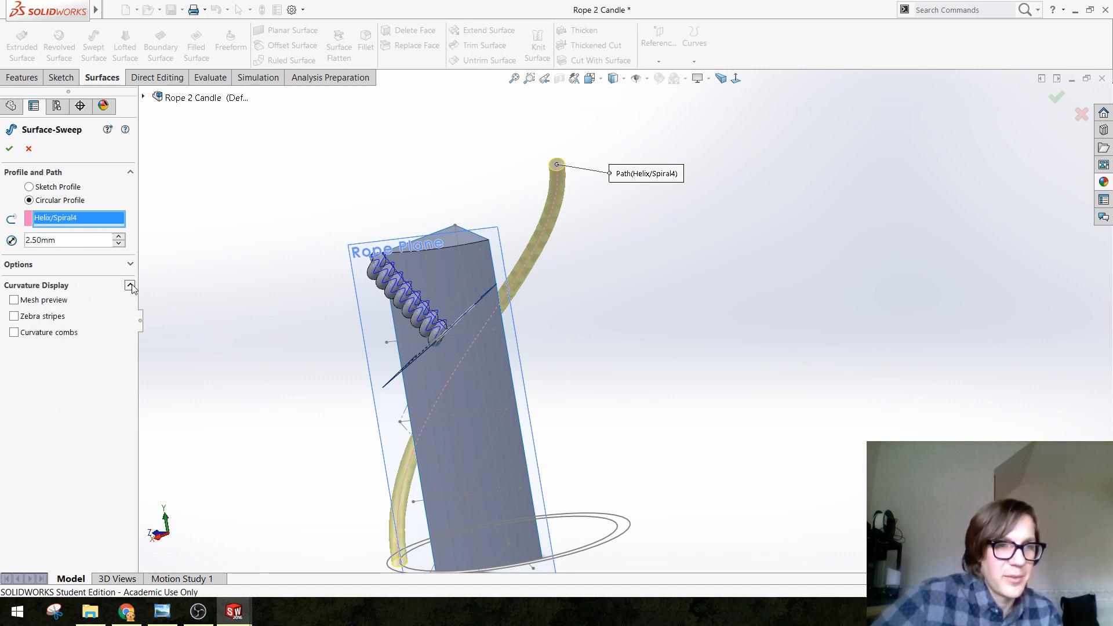
left_click(130, 285)
middle_click_drag(214, 344, 211, 282)
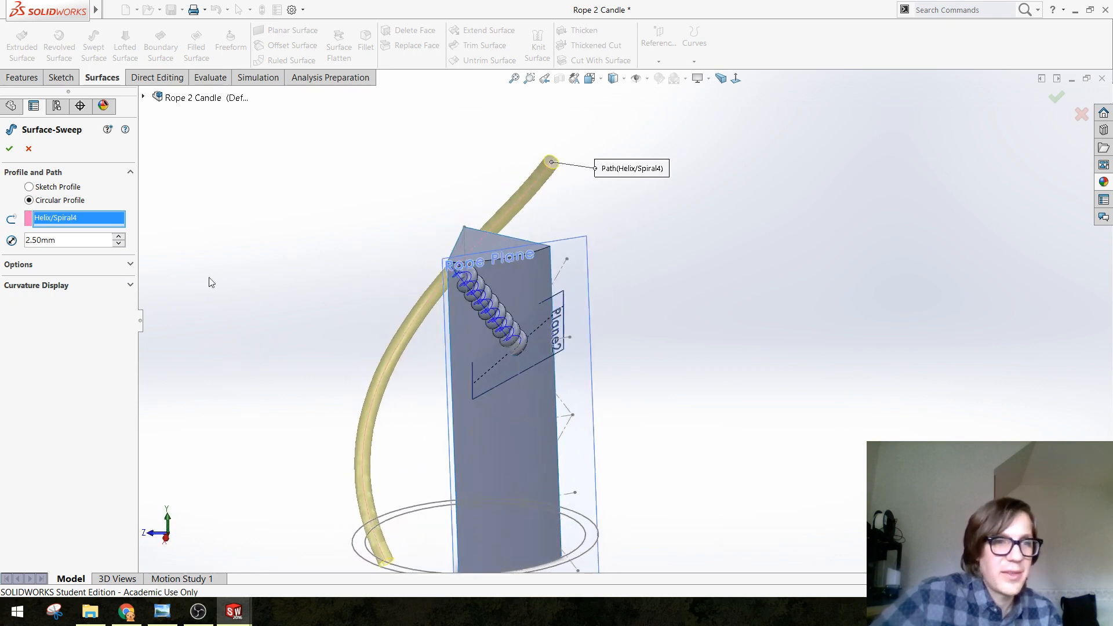
left_click(9, 148)
Examine the swept tube's curve and position relative to the candle body and the existing rope segment
middle_click_drag(286, 323, 372, 377)
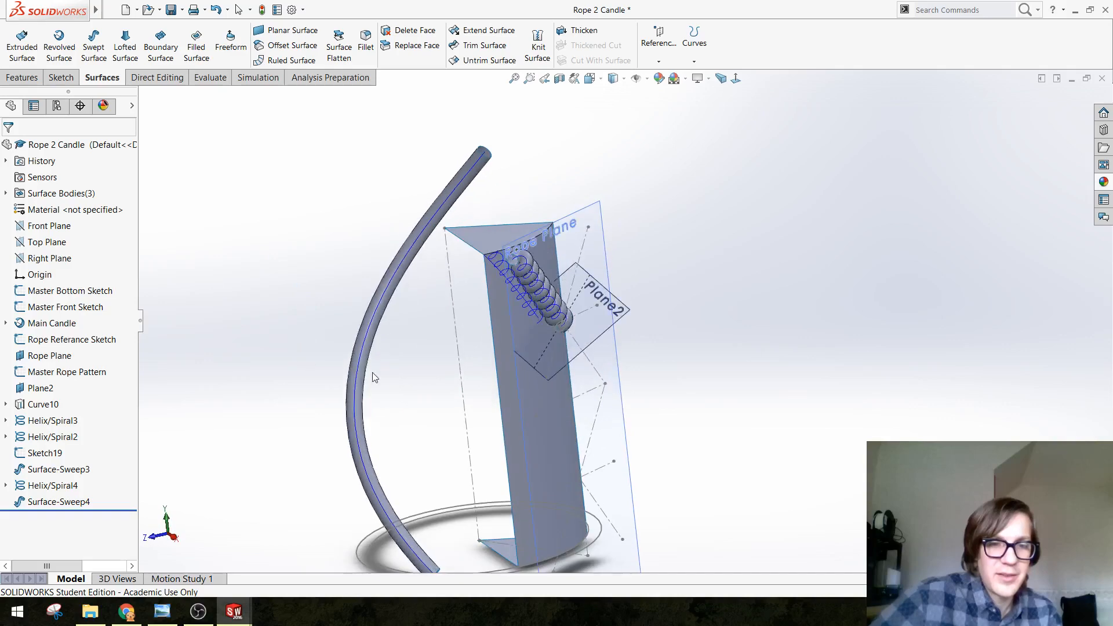
scroll(663, 346, "up", 5)
scroll(665, 350, "down", 3)
middle_click_drag(423, 290, 388, 295)
scroll(571, 355, "down", 3)
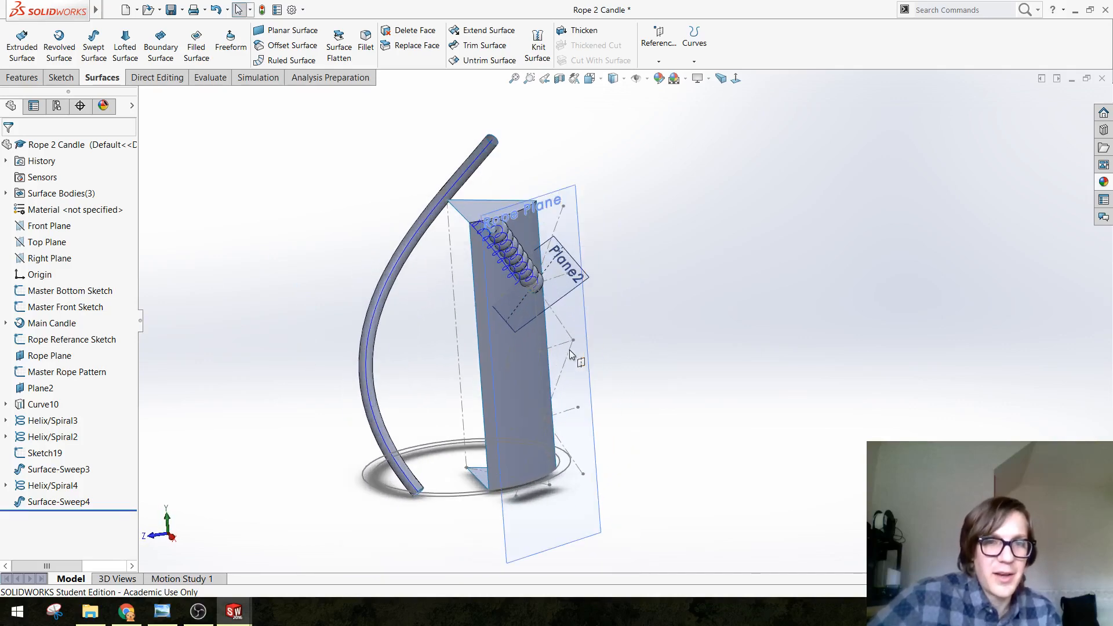
scroll(570, 352, "down", 1)
scroll(620, 210, "up", 2)
scroll(621, 211, "down", 1)
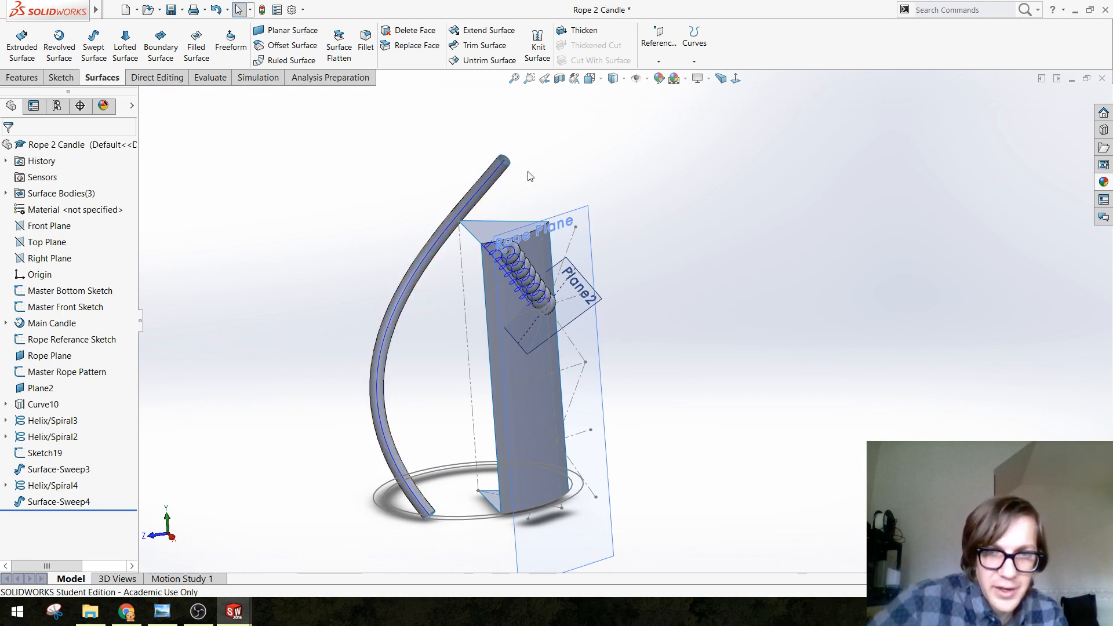
Review the candle concept sketches in Windows Photo Viewer, return to SOLIDWORKS and compare the swept tube with them
left_click(162, 613)
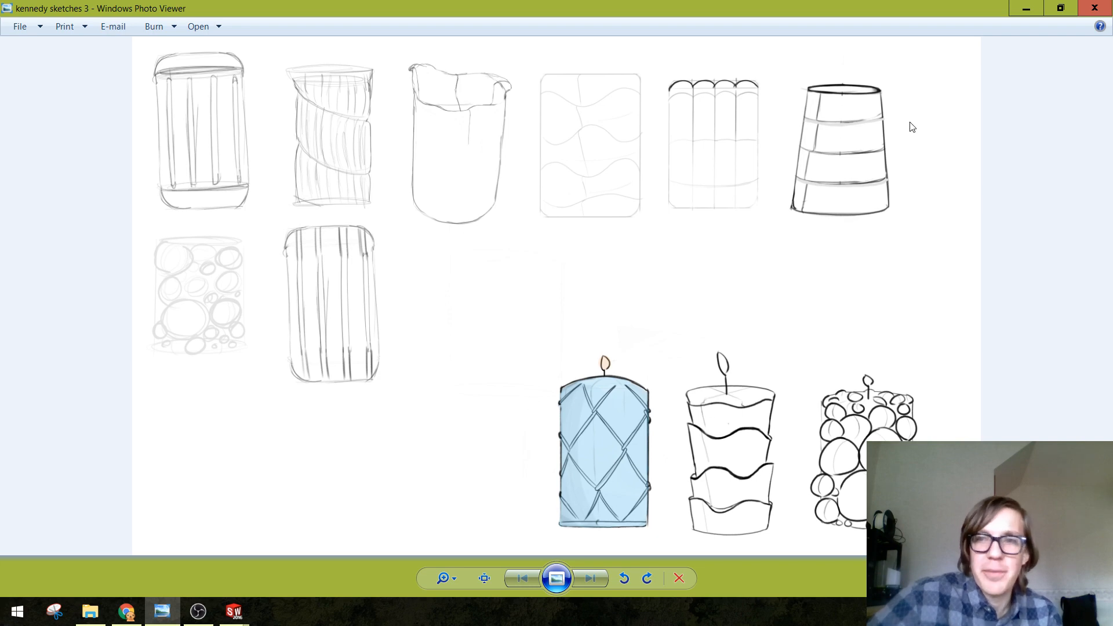
left_click(1026, 7)
scroll(576, 355, "up", 2)
scroll(618, 288, "down", 2)
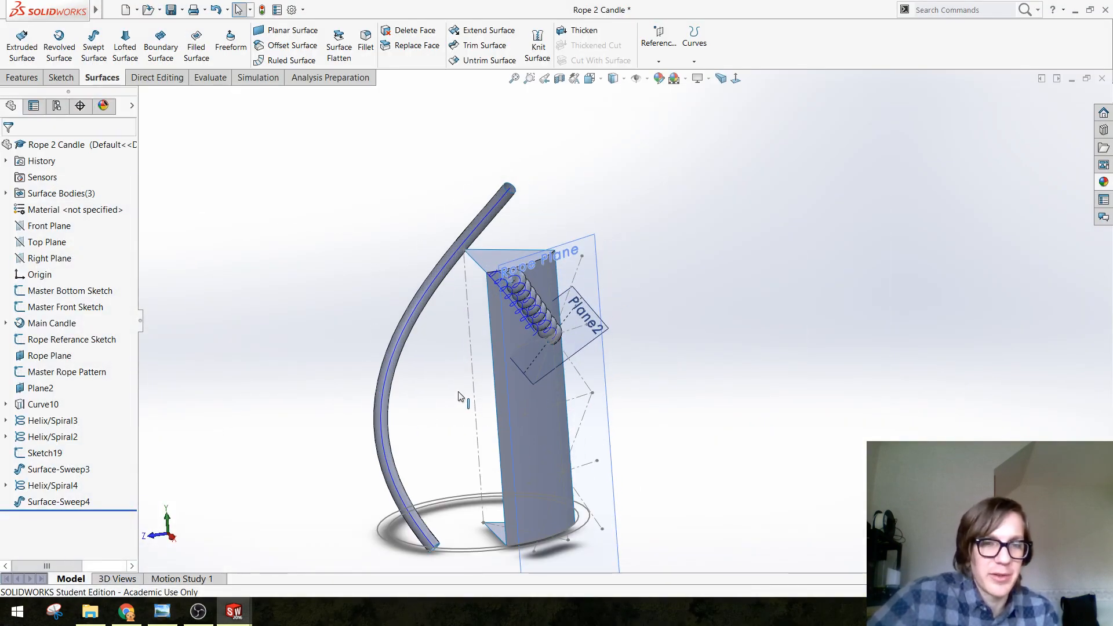
mouse_move(458, 391)
middle_mouse_down()
mouse_move(450, 372)
mouse_move(457, 383)
middle_mouse_up()
scroll(591, 386, "up", 1)
scroll(603, 401, "down", 1)
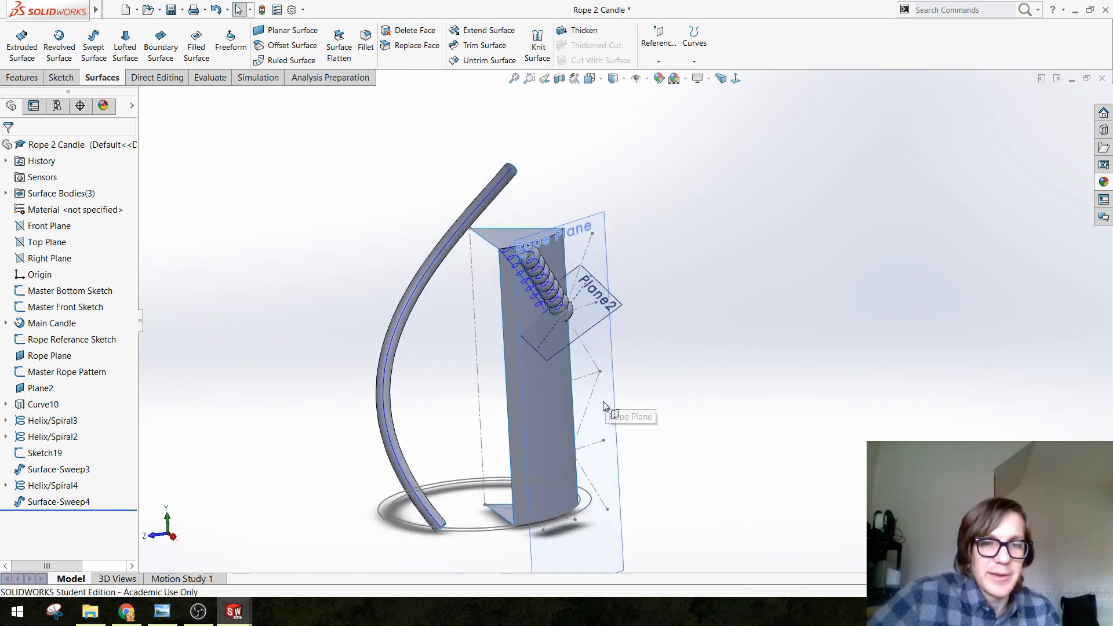
Move the swept tube body by -4.50 mm along the Y axis without copying it
left_click(180, 81)
left_click(53, 45)
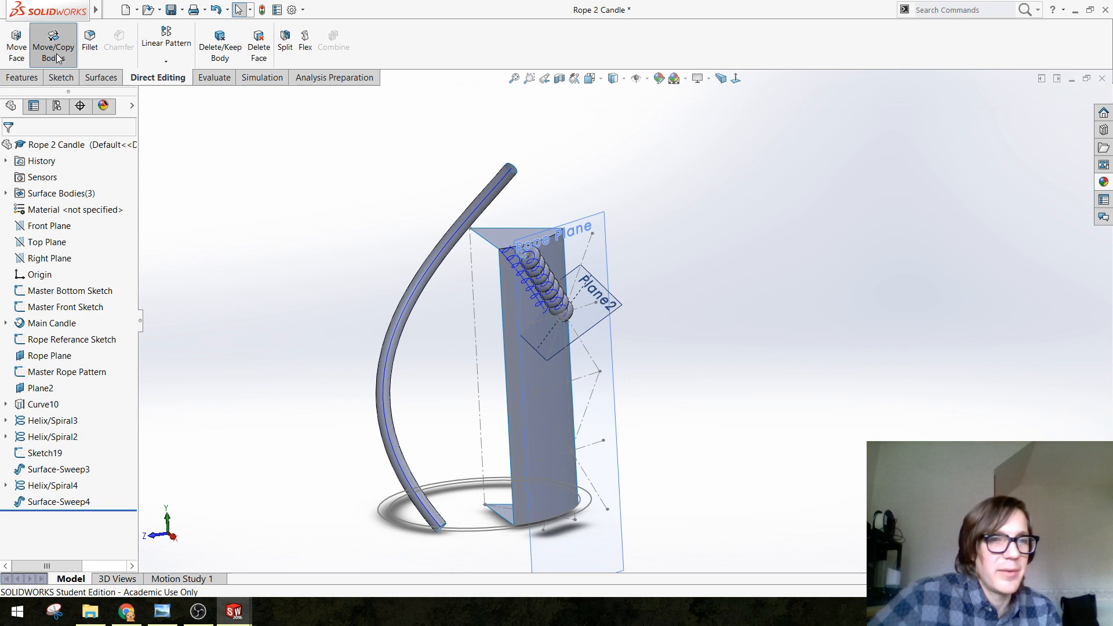
left_click(438, 259)
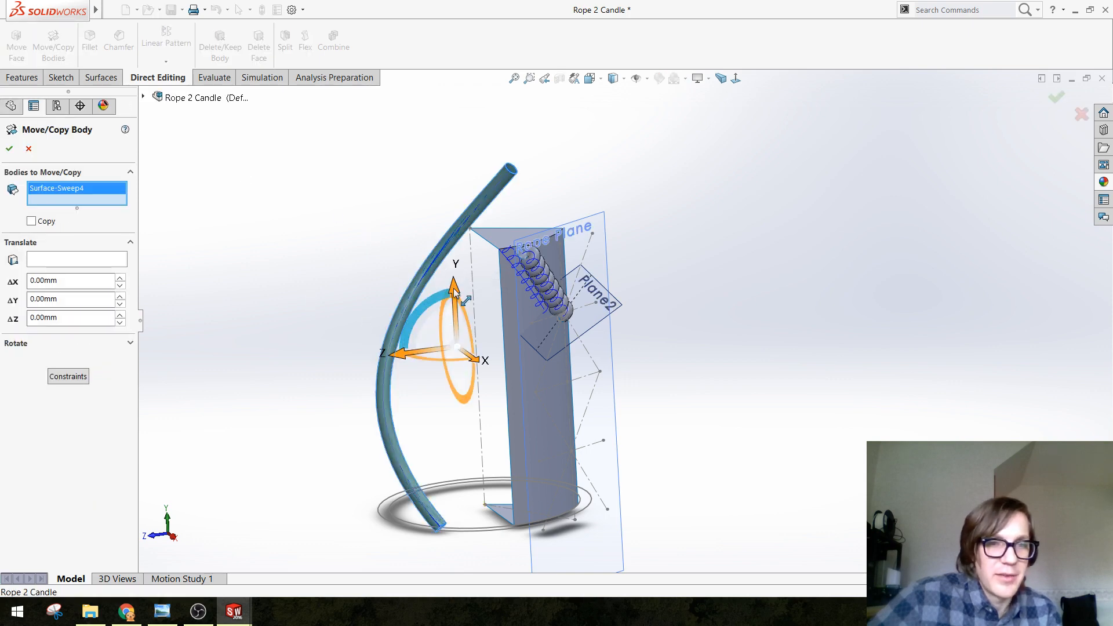
left_click_drag(461, 300, 467, 323)
middle_click_drag(331, 365, 333, 341)
left_click(47, 222)
left_click(46, 221)
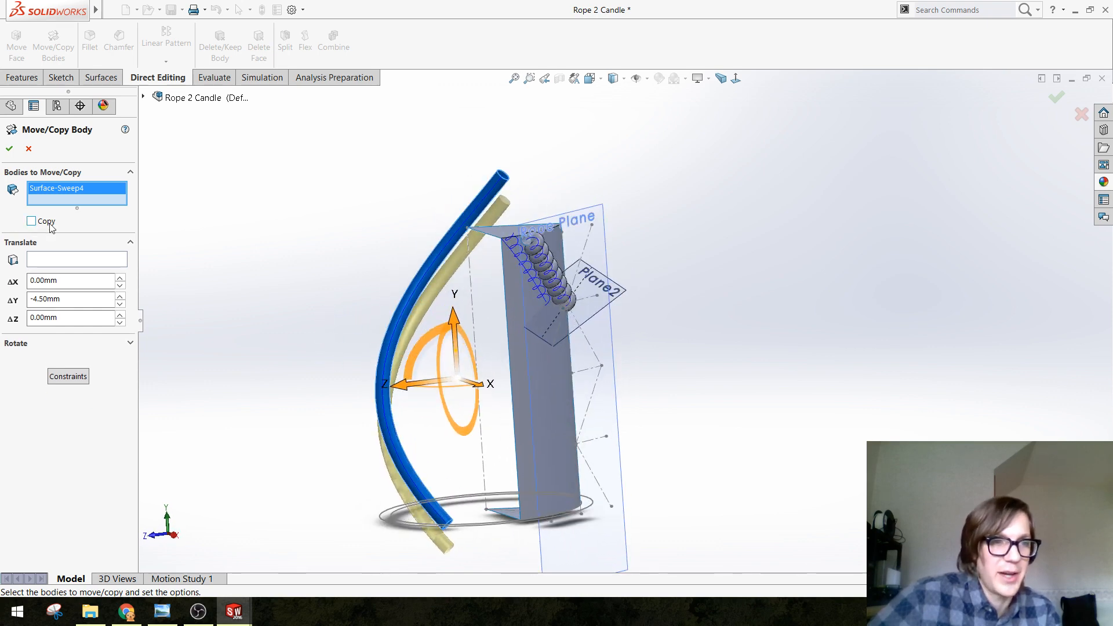
left_click(10, 148)
Start a sketch on the Front Plane and convert the candle body's top edge and the base circle into sketch lines
mouse_move(343, 372)
middle_mouse_down()
mouse_move(422, 331)
mouse_move(295, 341)
mouse_move(325, 345)
mouse_move(332, 377)
middle_mouse_up()
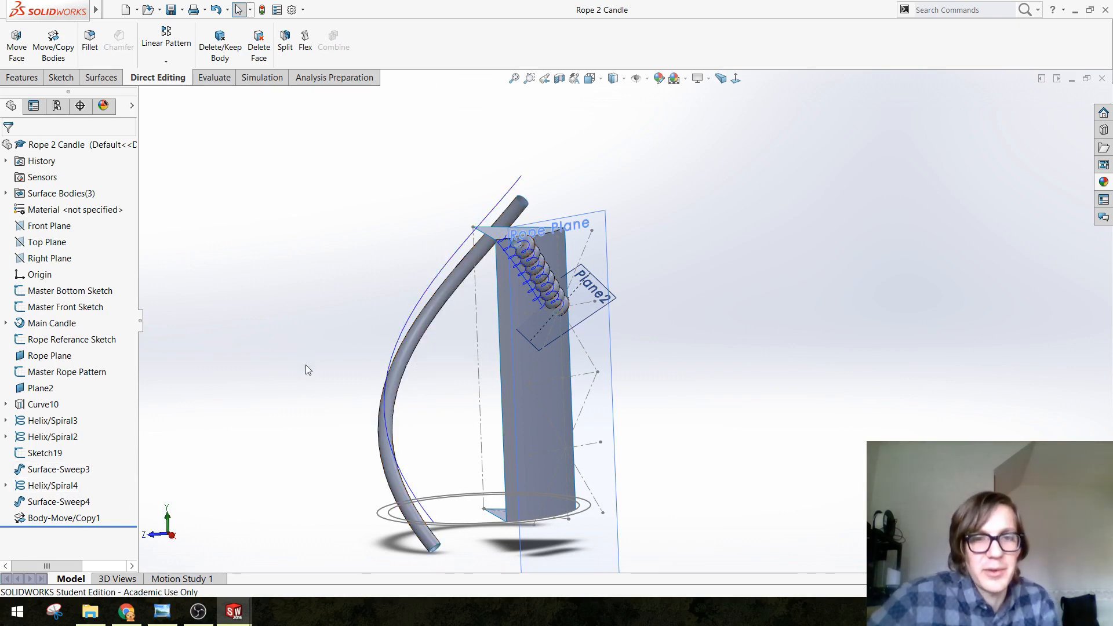
middle_click_drag(323, 367, 325, 428)
middle_click_drag(271, 325, 292, 374)
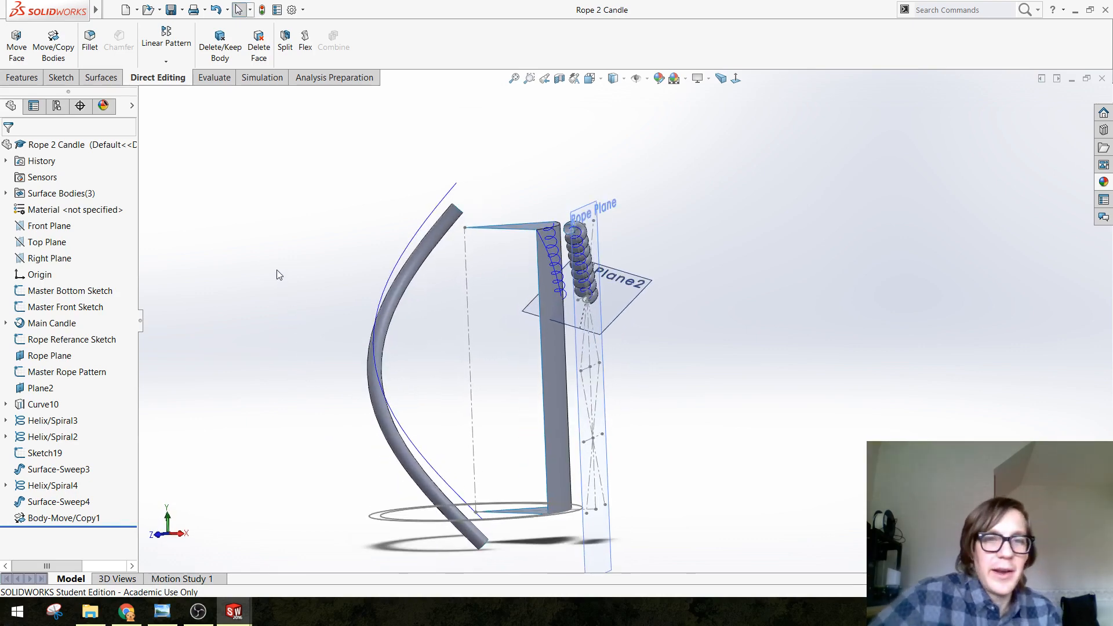
middle_click_drag(308, 362, 335, 350)
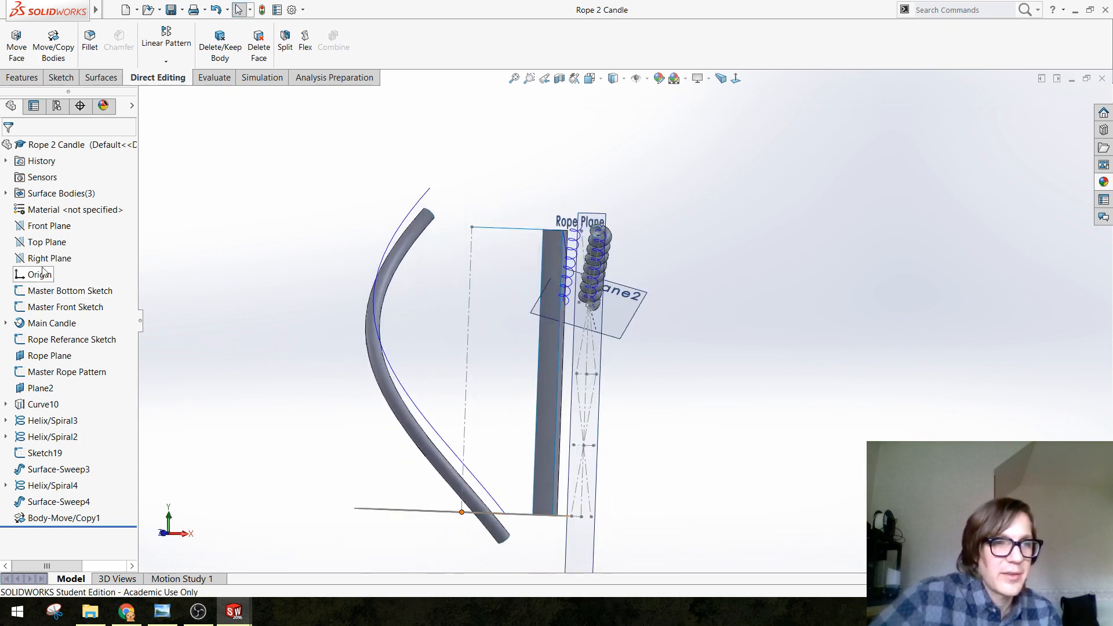
left_click(57, 226)
left_click(90, 209)
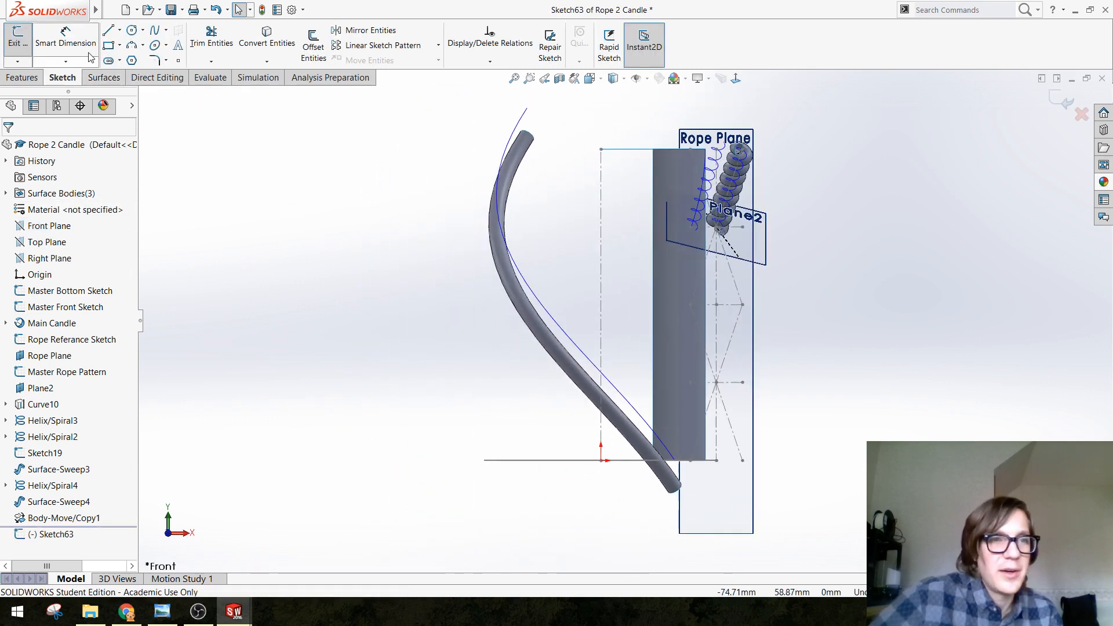
left_click(267, 36)
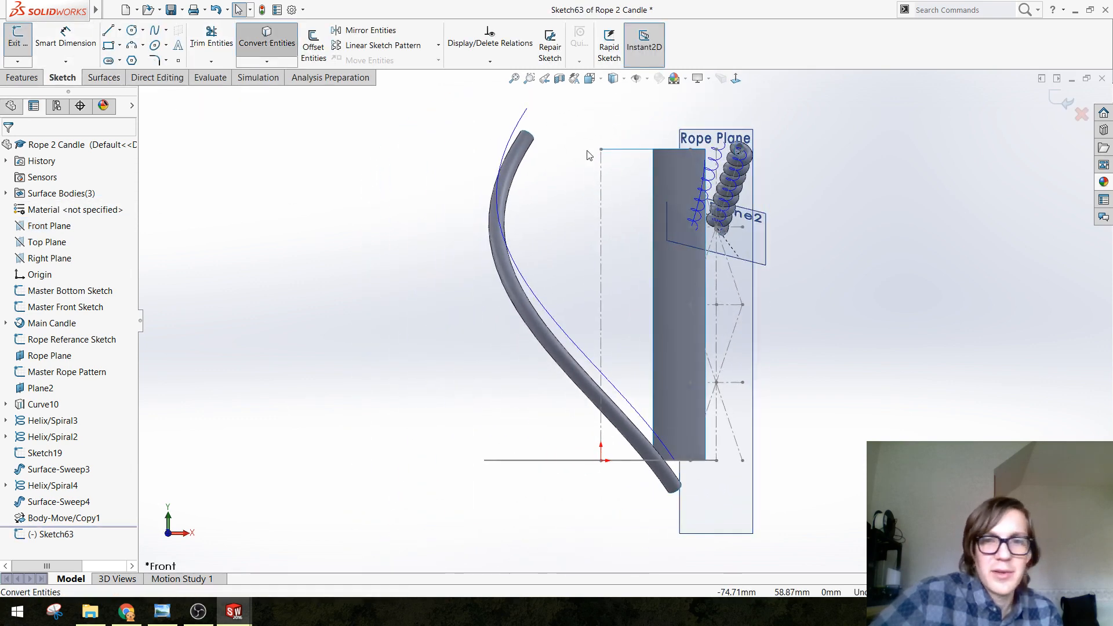
left_click(626, 150)
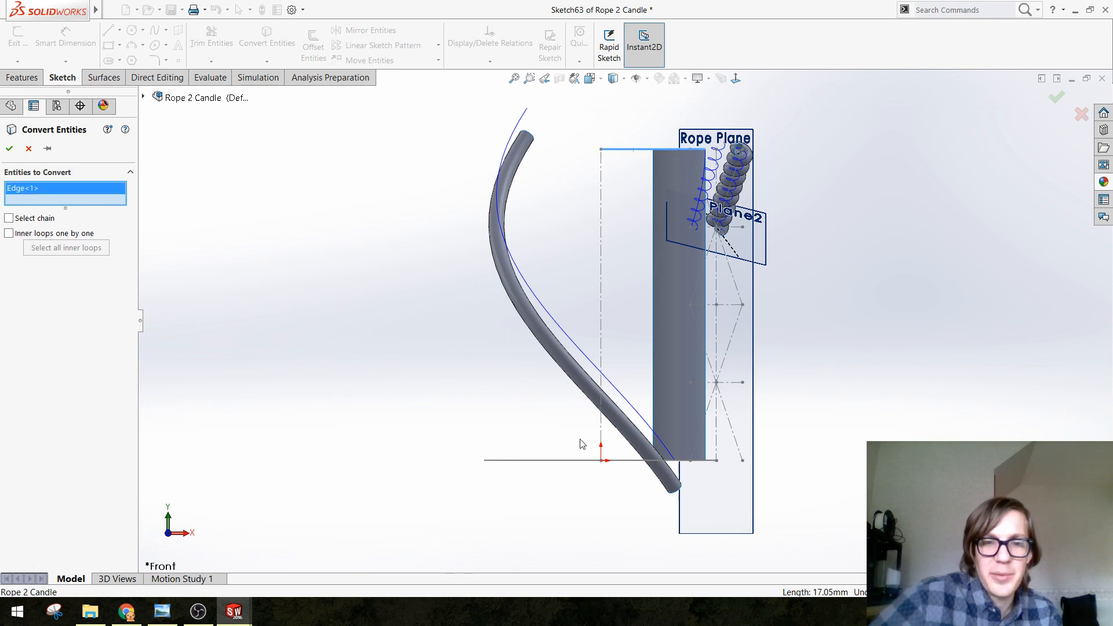
left_click(632, 466)
right_click(631, 464)
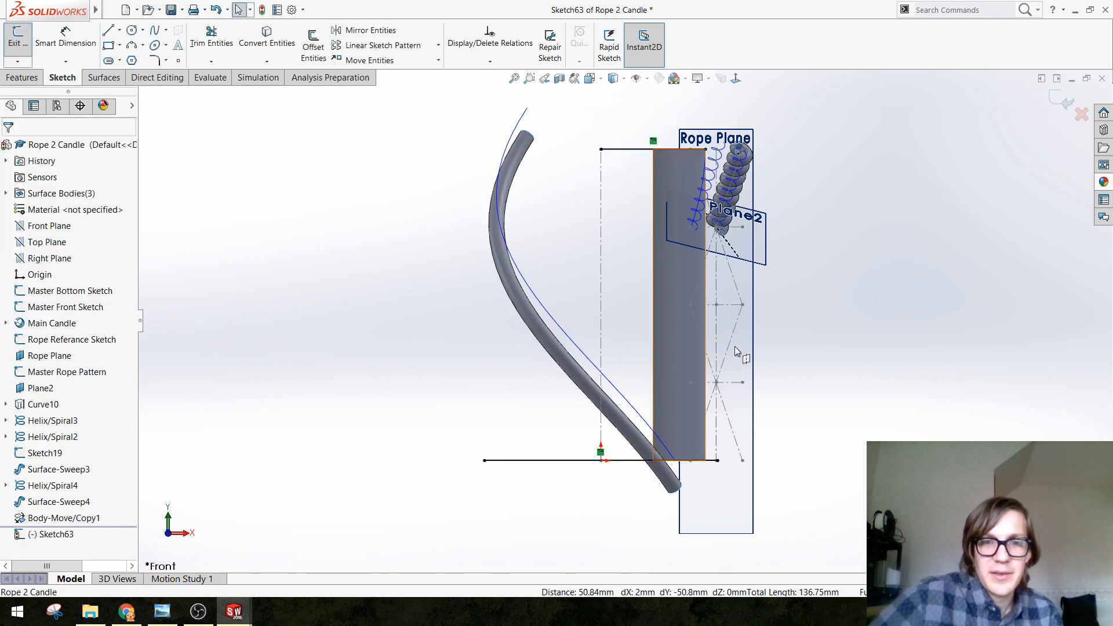
Extend the converted top line past the swept tube to about X -34.75 mm and exit the sketch
scroll(817, 269, "up", 2)
scroll(754, 218, "down", 3)
scroll(575, 335, "up", 3)
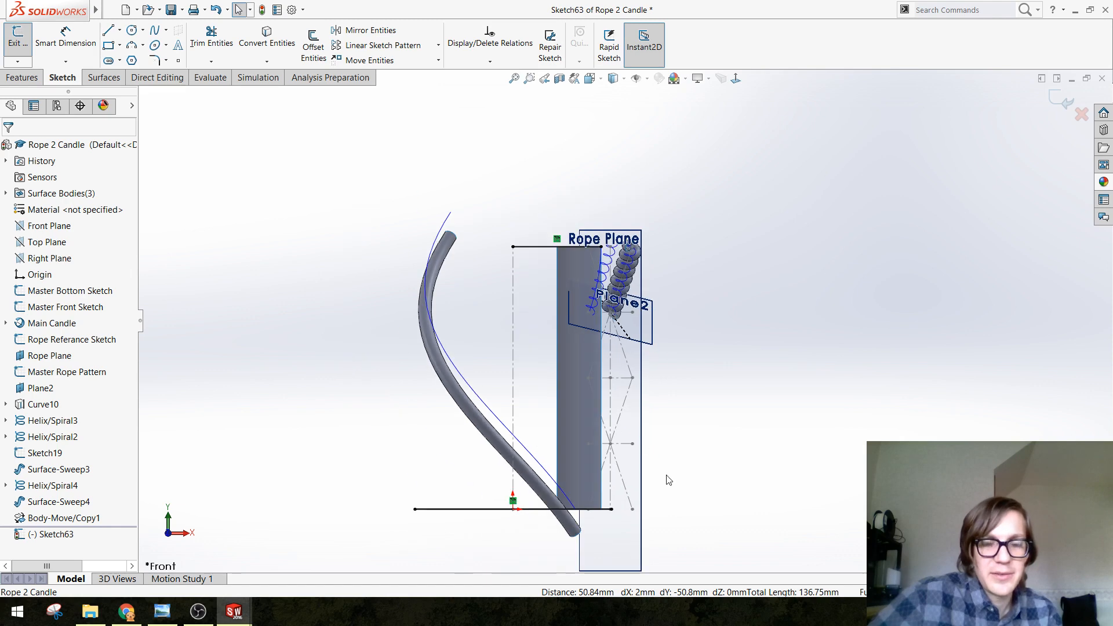
scroll(576, 348, "down", 2)
left_click_drag(483, 195, 266, 195)
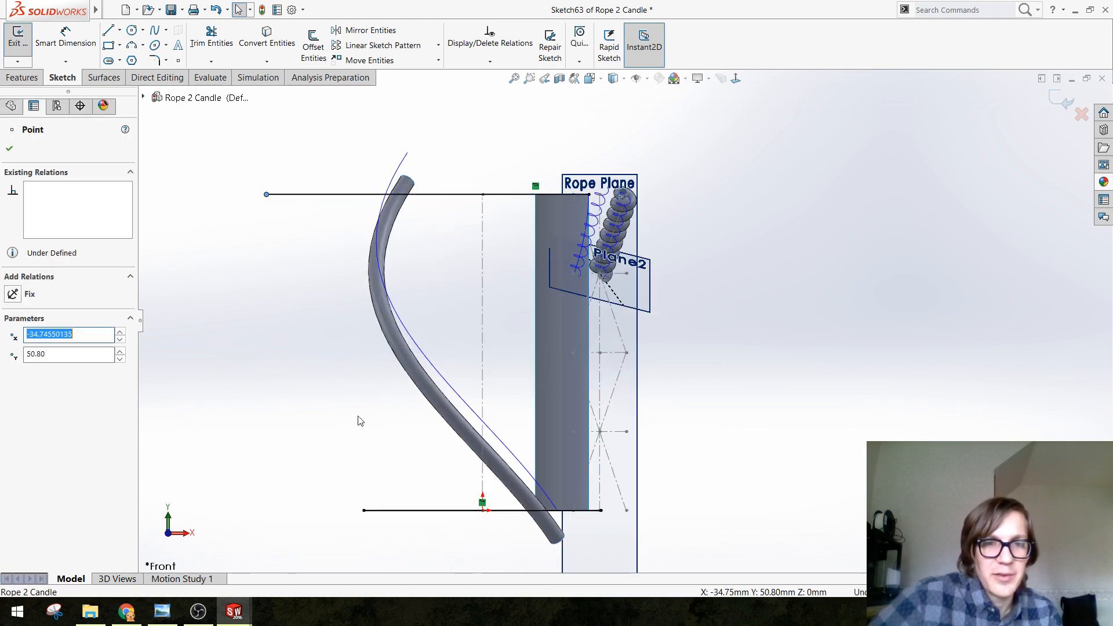
key("Escape")
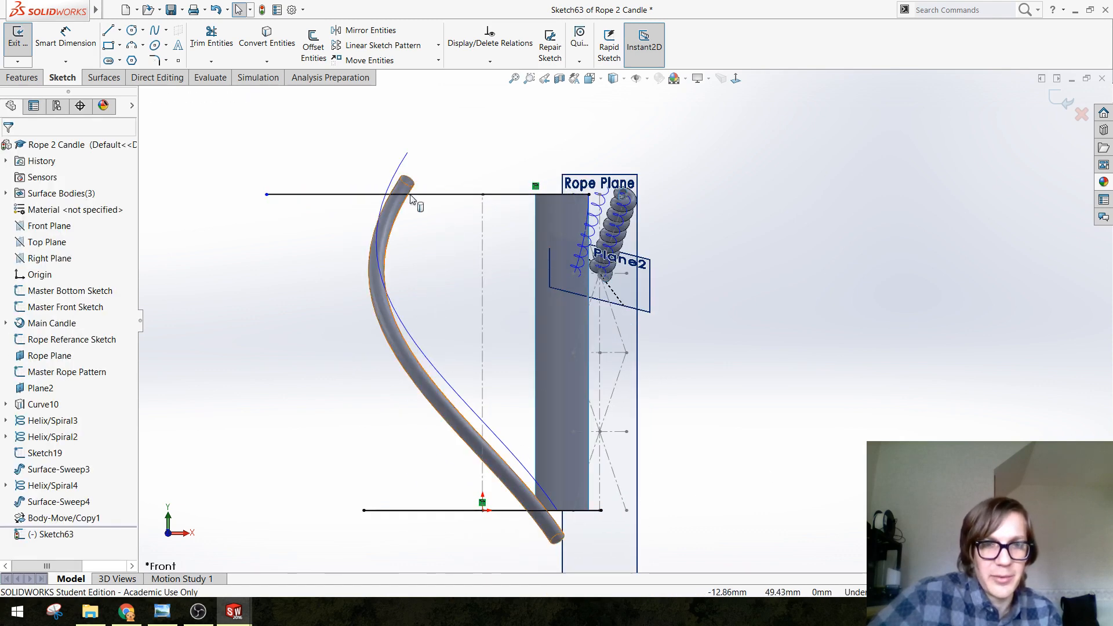
middle_click_drag(746, 190, 696, 236)
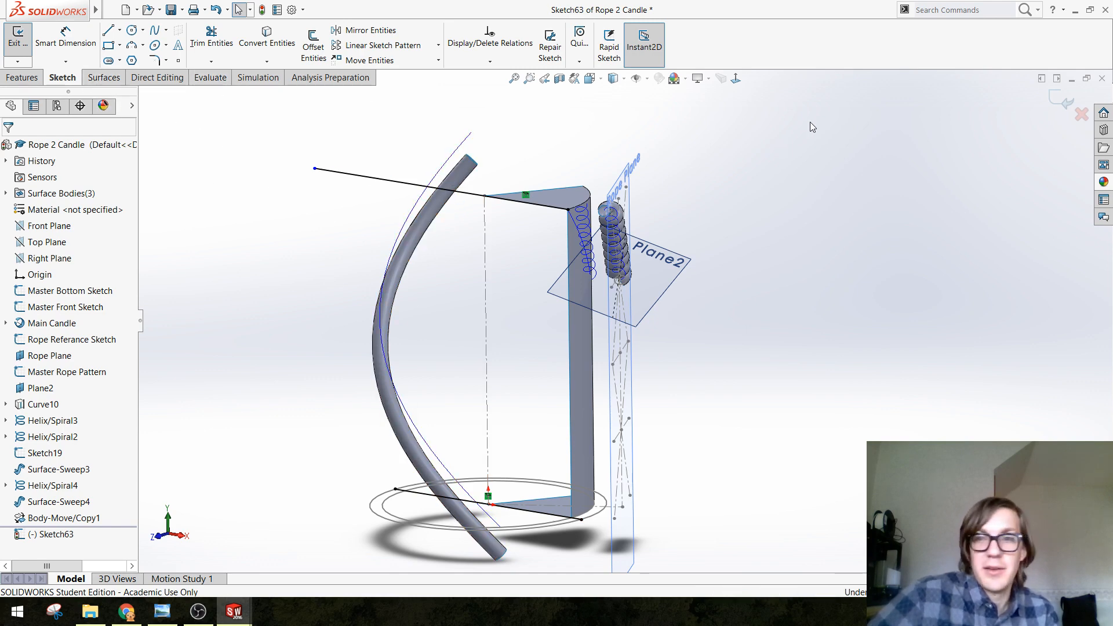
left_click(1060, 100)
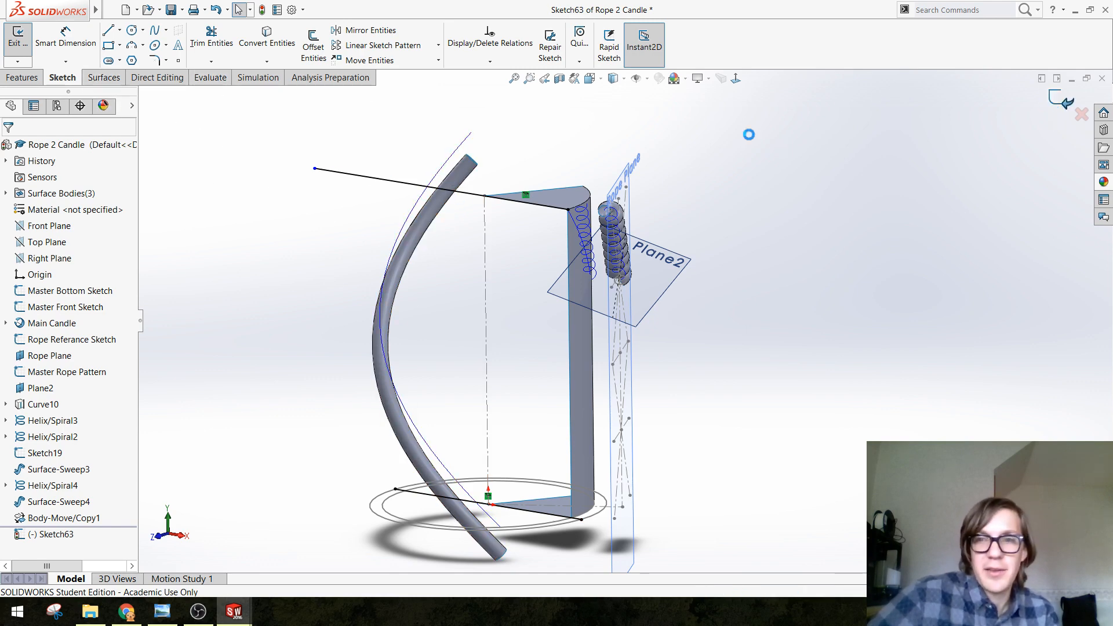
Start a standard Trim Surface with the new two-line sketch as the trim tool
left_click(102, 78)
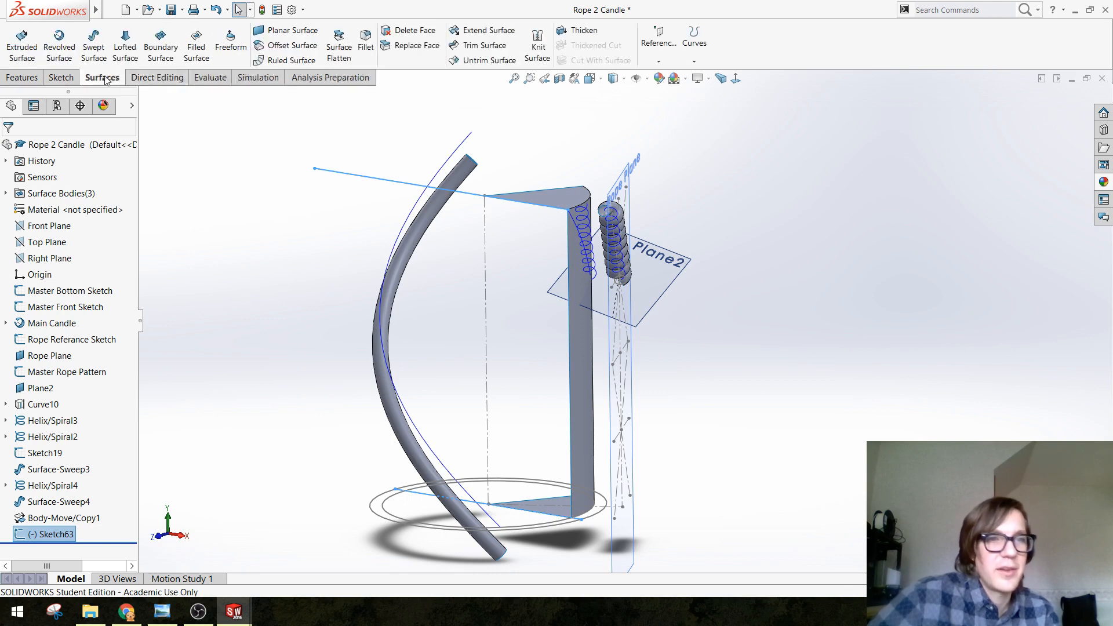
left_click(485, 46)
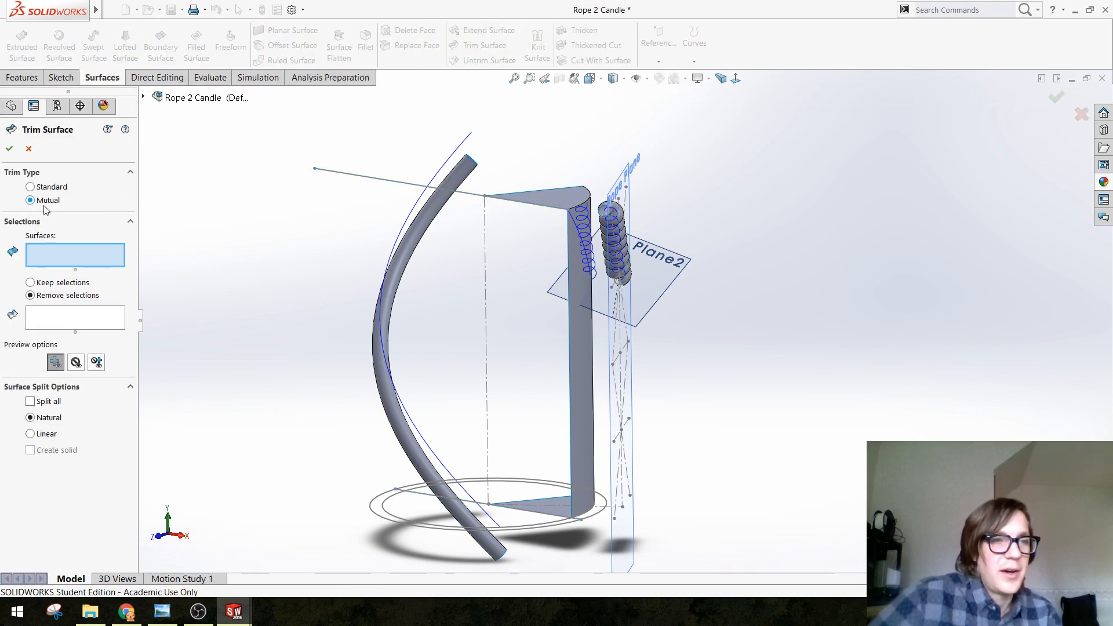
left_click(30, 187)
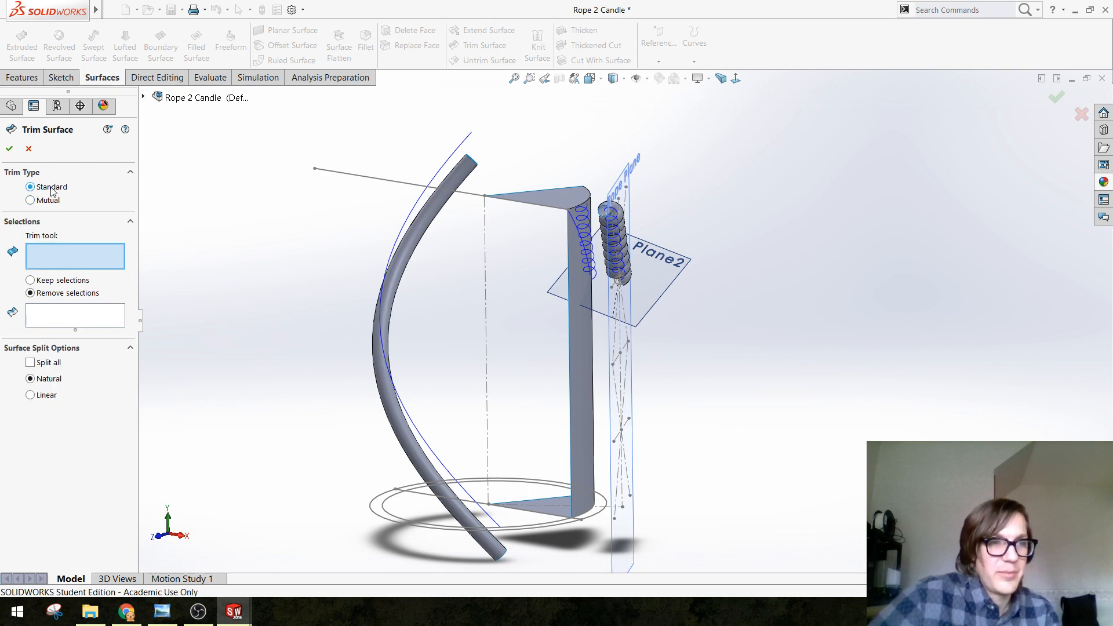
left_click(393, 185)
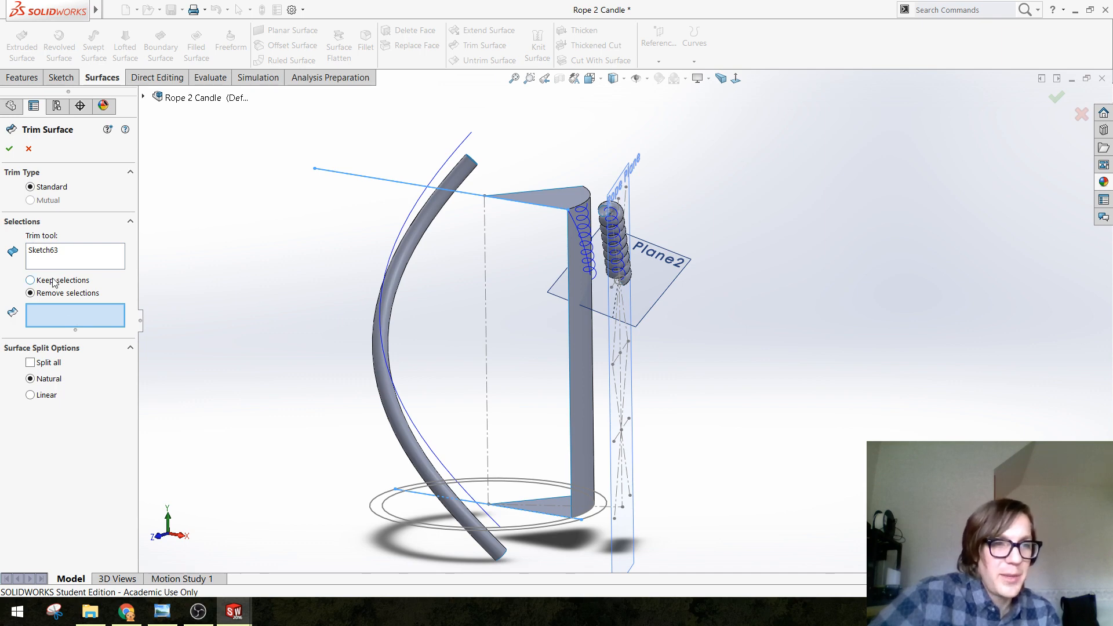
left_click(457, 181)
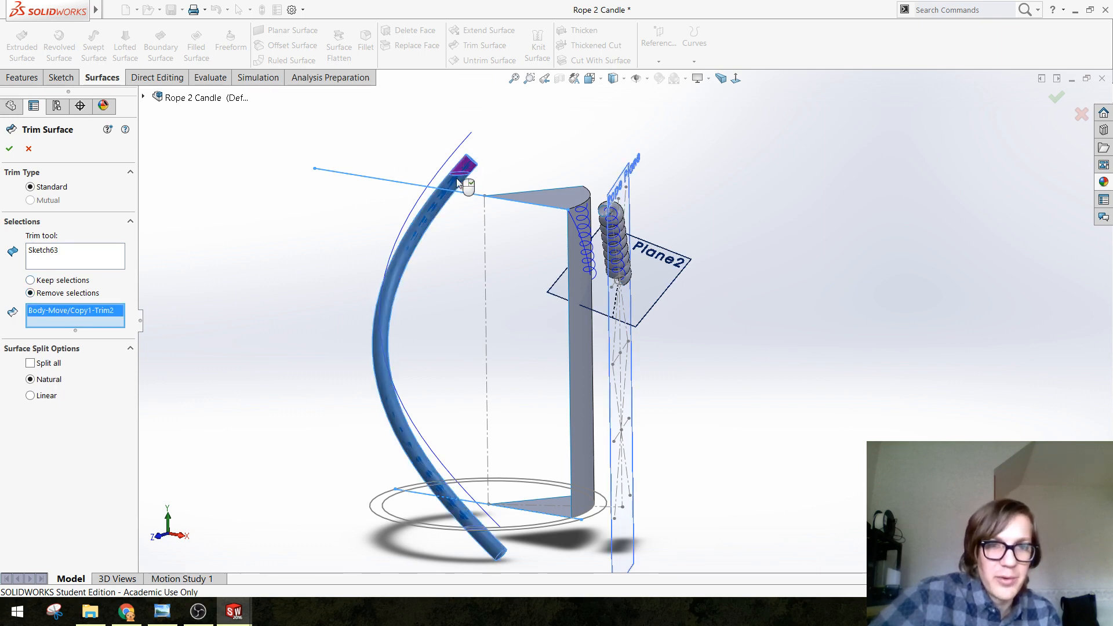
left_click(496, 552)
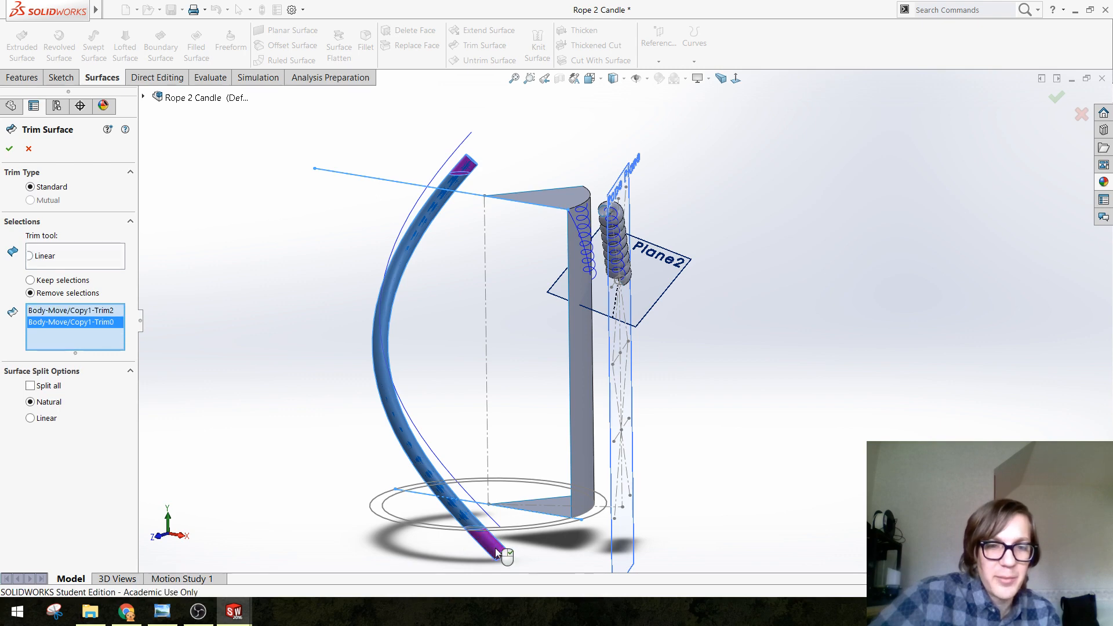
right_click(65, 323)
left_click(104, 331)
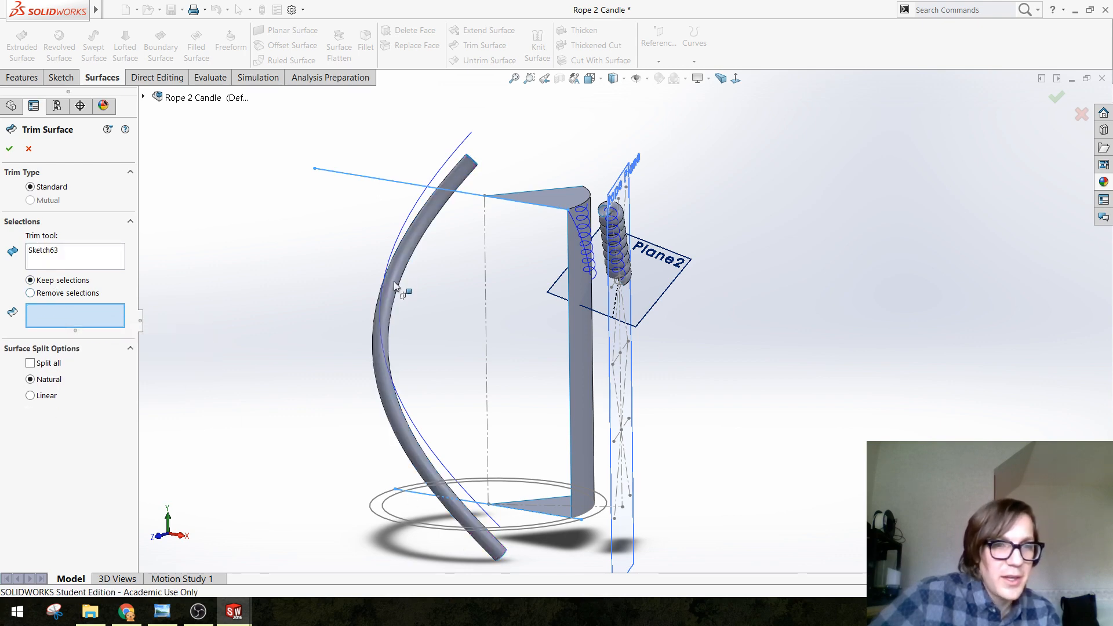
Keep the tube section between the two sketch lines and complete the surface trim
left_click(415, 252)
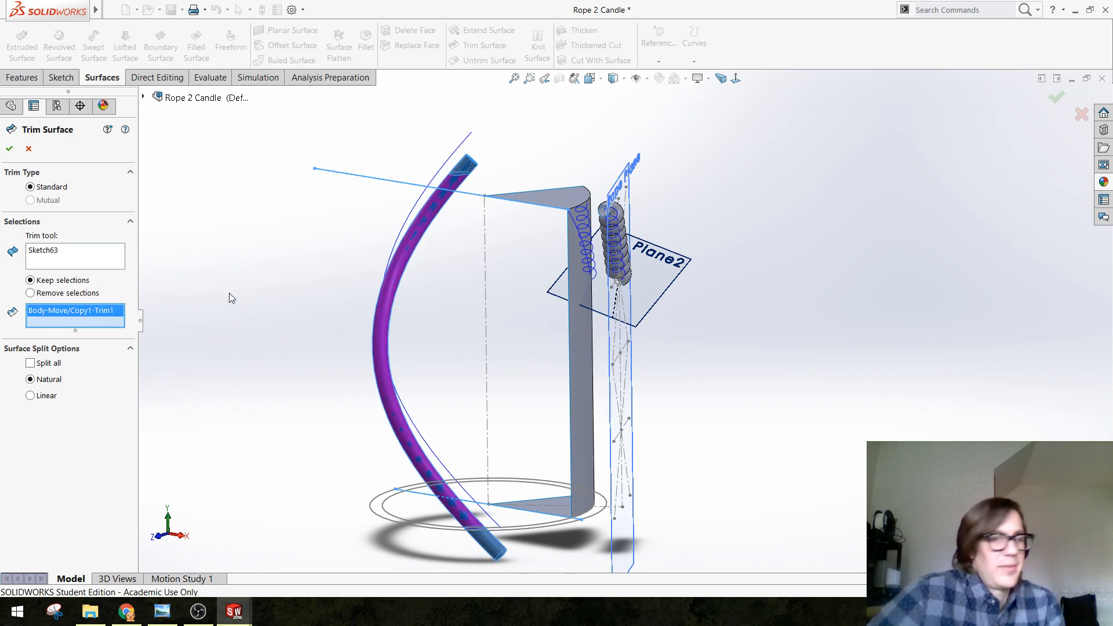
left_click(13, 150)
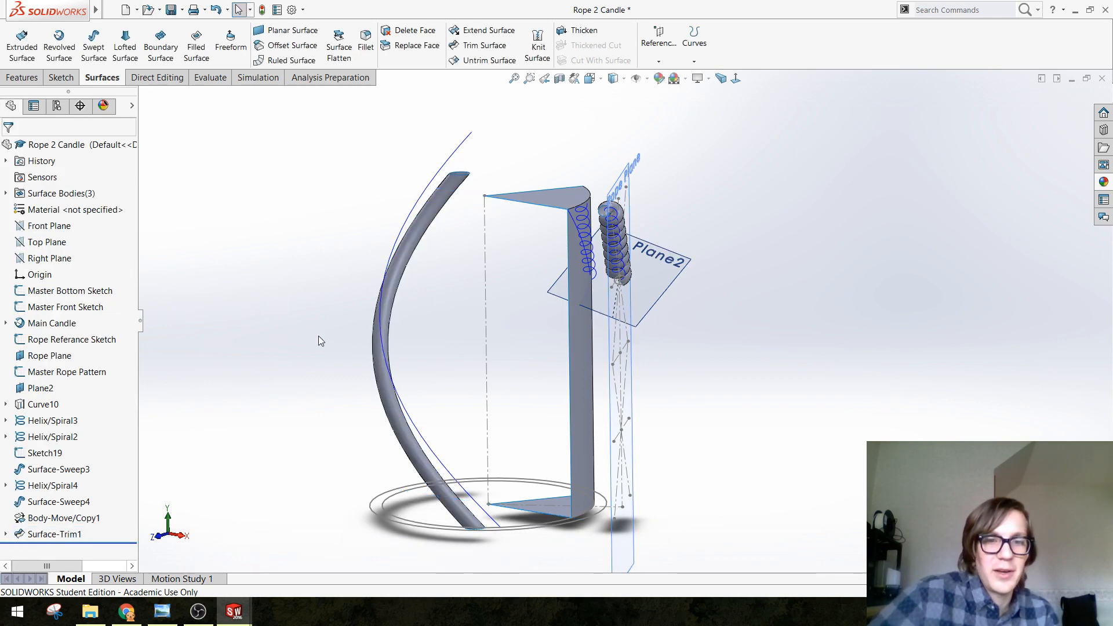
Examine the trimmed tube's flat open ends and its position relative to the candle body
middle_click_drag(318, 335, 375, 355)
scroll(405, 208, "down", 7)
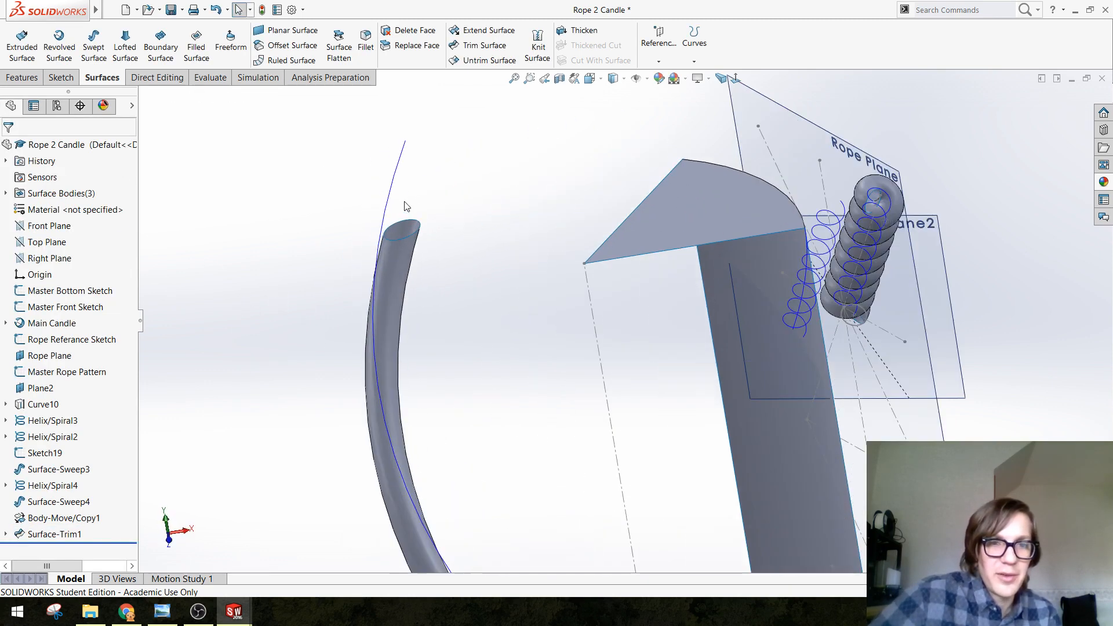
scroll(590, 326, "up", 10)
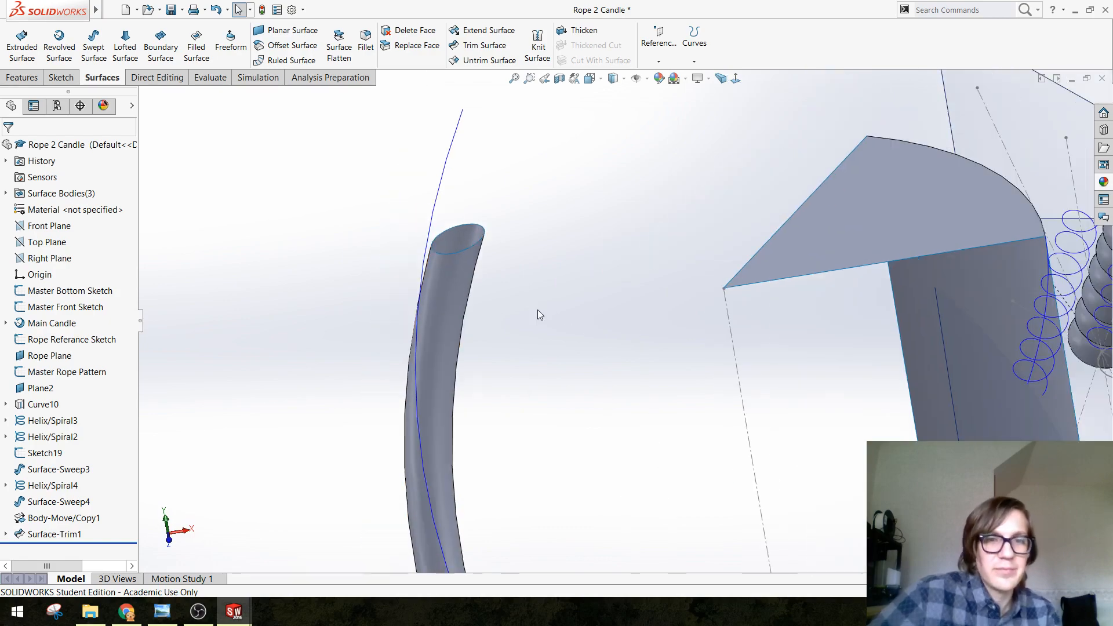
scroll(719, 440, "down", 4)
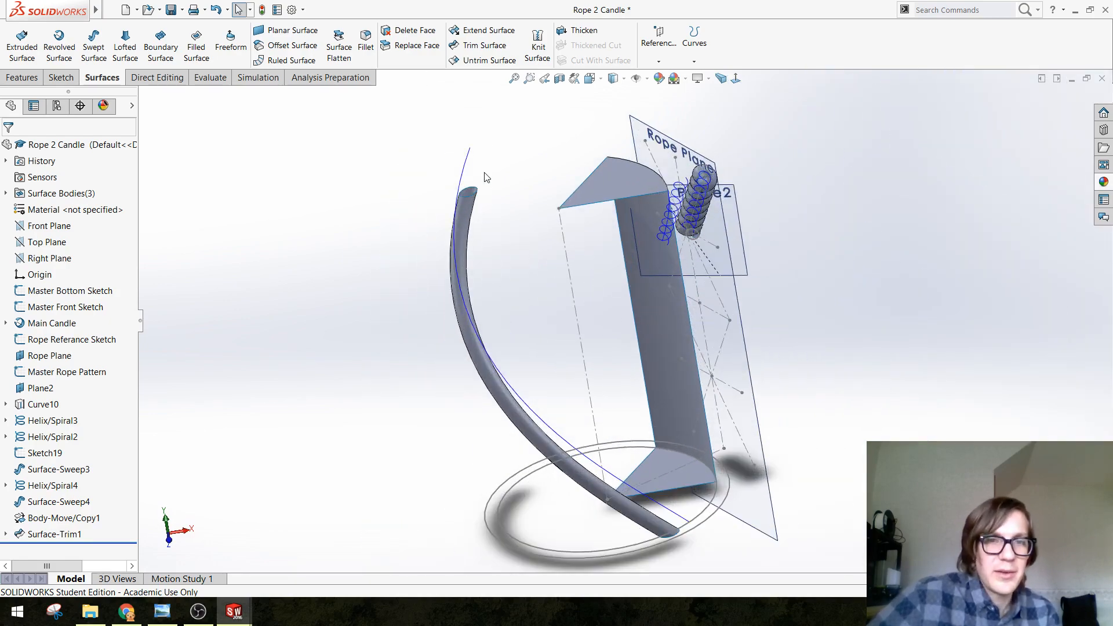
middle_click_drag(580, 246, 638, 218)
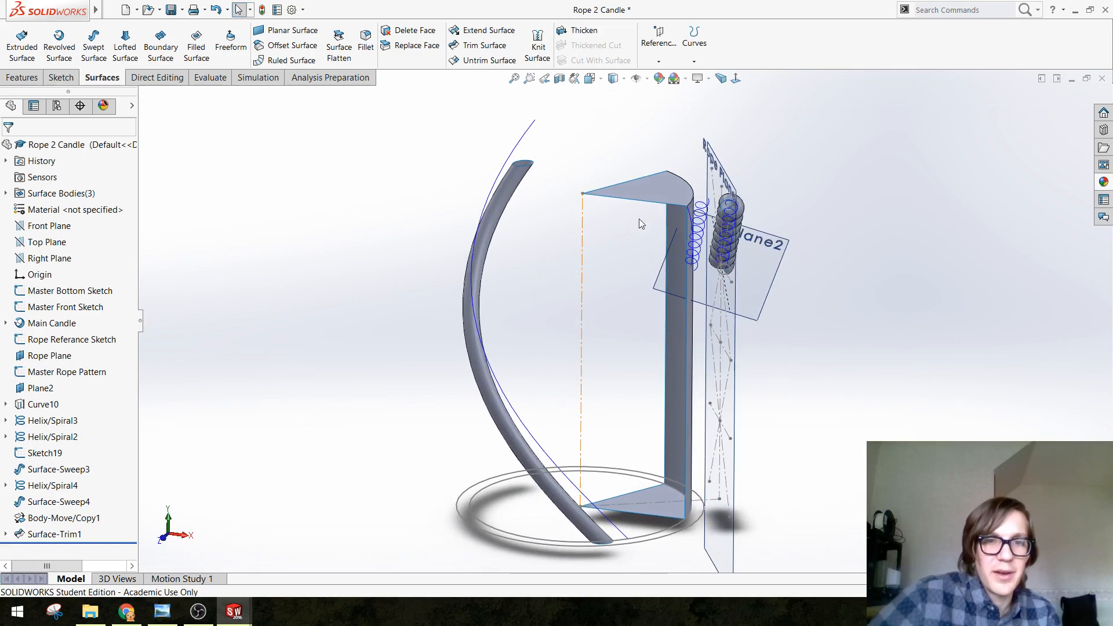
scroll(661, 387, "up", 2)
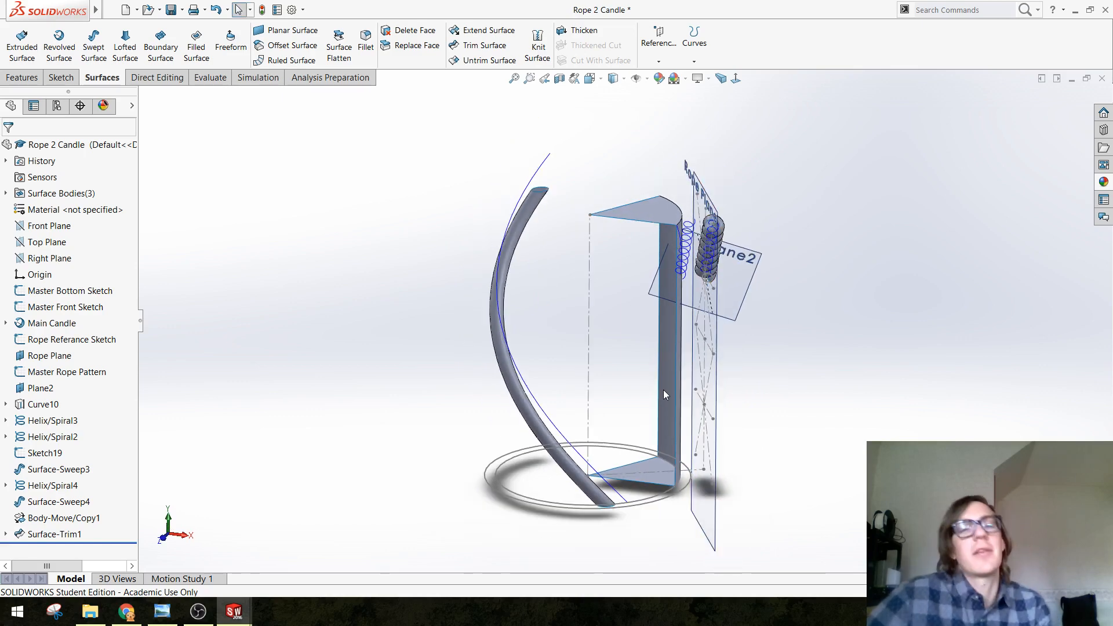
scroll(539, 232, "down", 5)
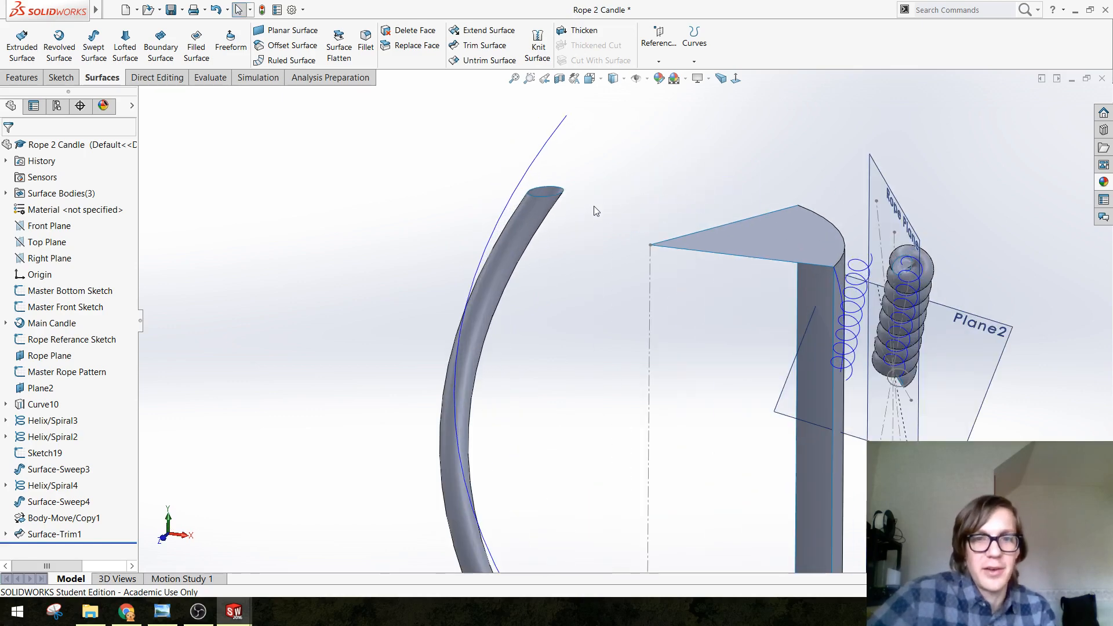
key("f")
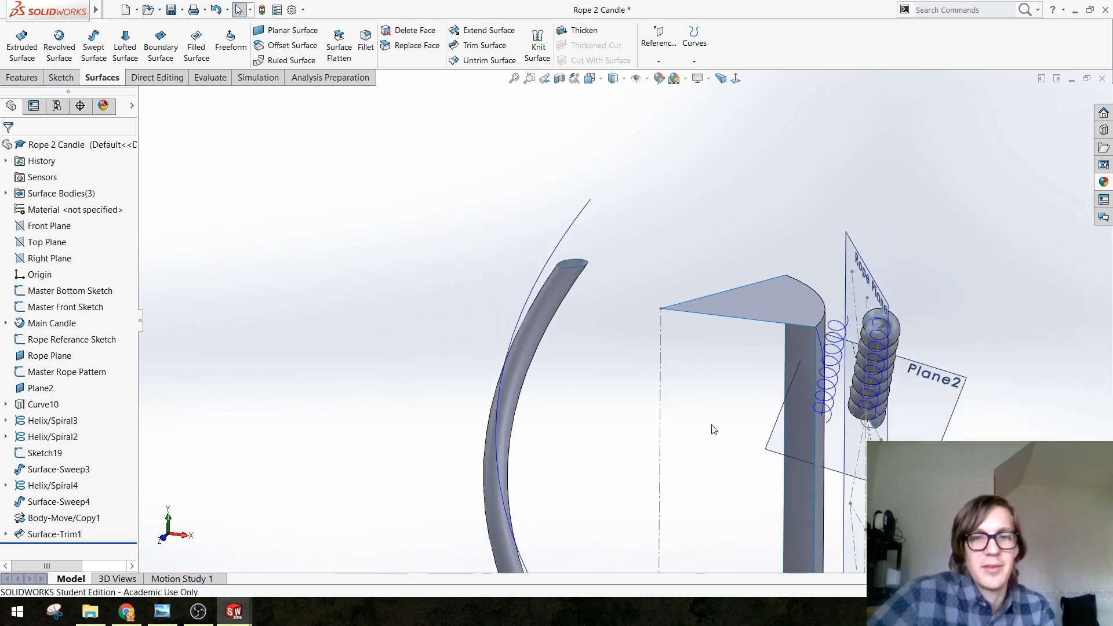
scroll(613, 209, "down", 2)
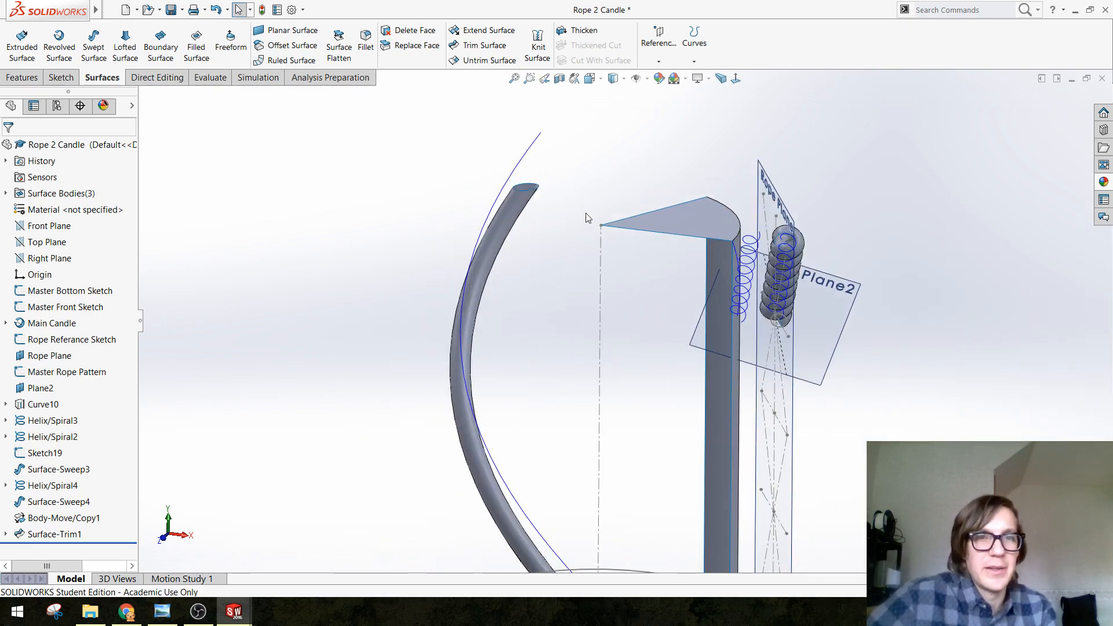
Close the tube's open upper end with a planar surface bounded by its trimmed edge
left_click(285, 30)
scroll(551, 227, "down", 3)
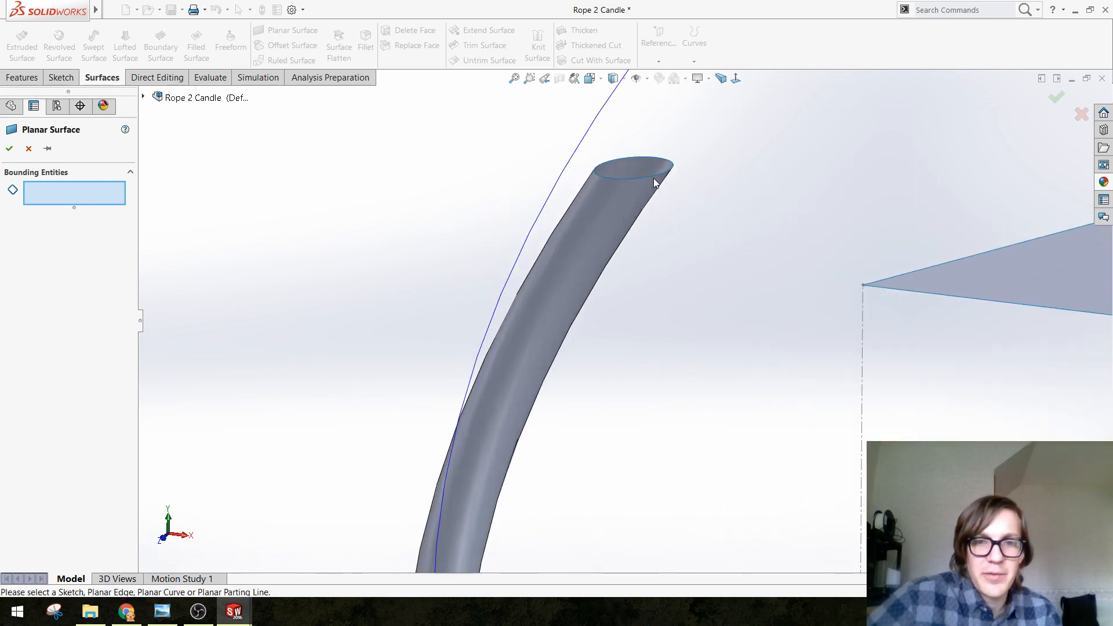
left_click(644, 183)
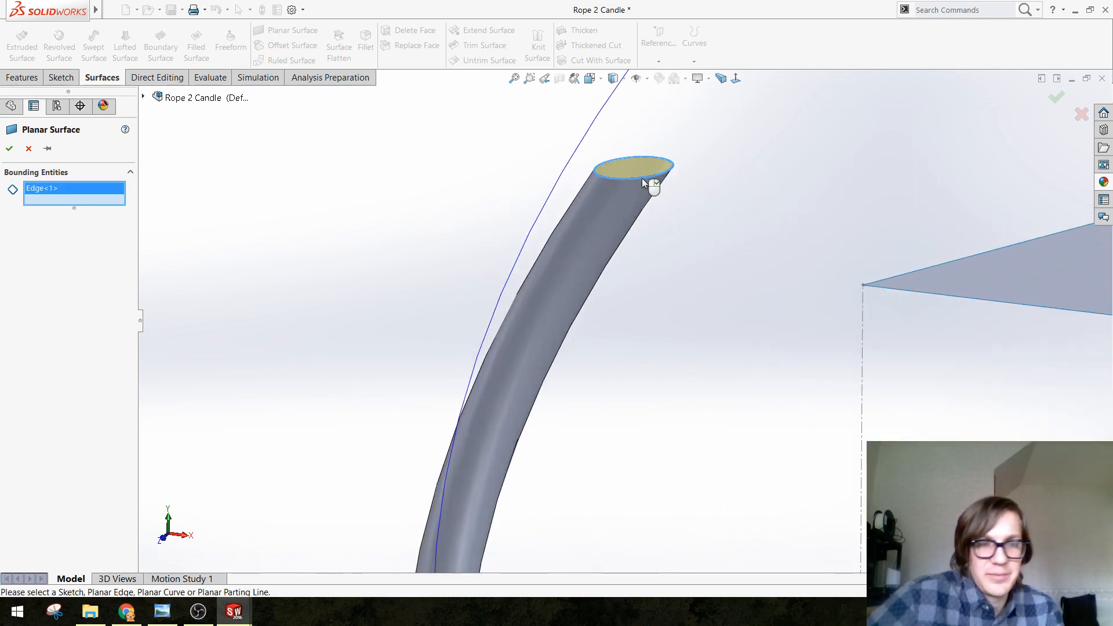
right_click(641, 178)
scroll(641, 332, "up", 2)
scroll(629, 493, "down", 10)
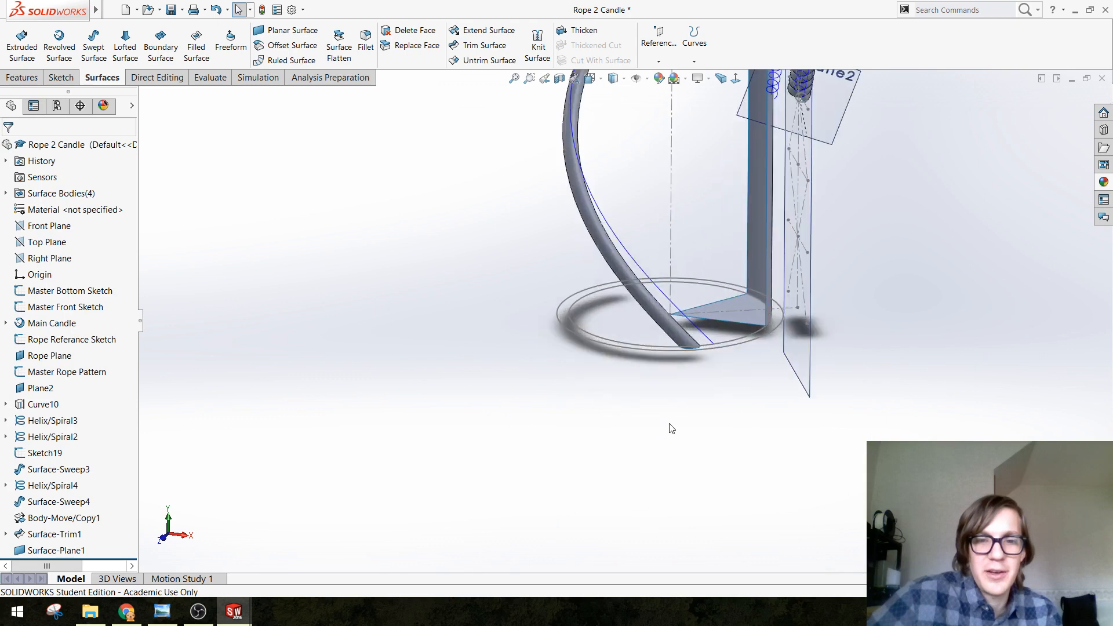
Close the tube's open lower end with a planar surface bounded by its trimmed edge
middle_click_drag(600, 387, 508, 119)
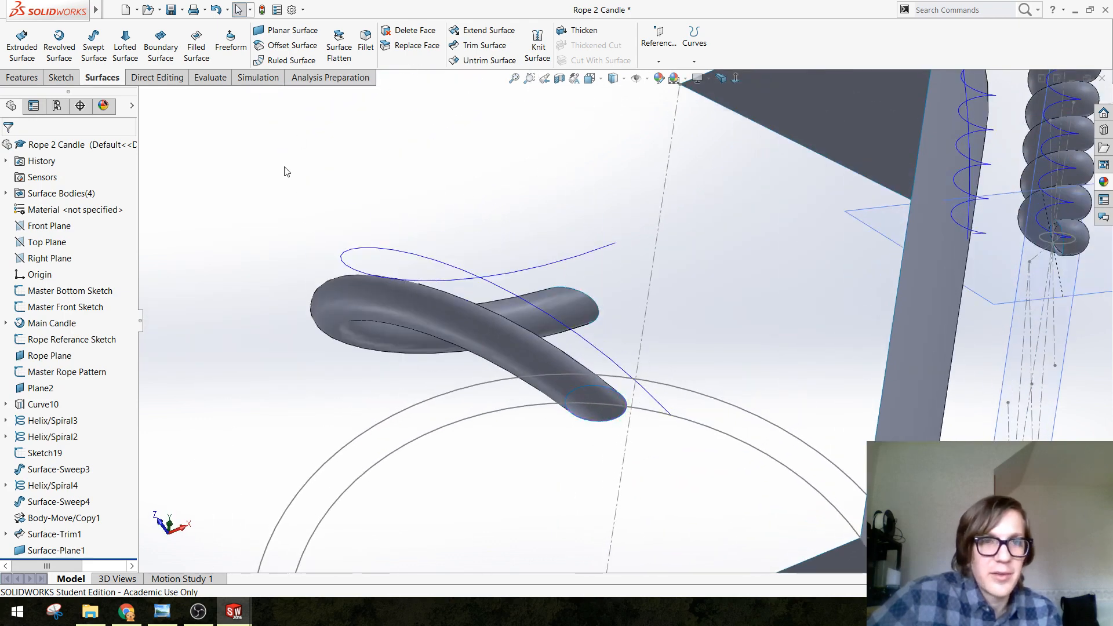
left_click(272, 31)
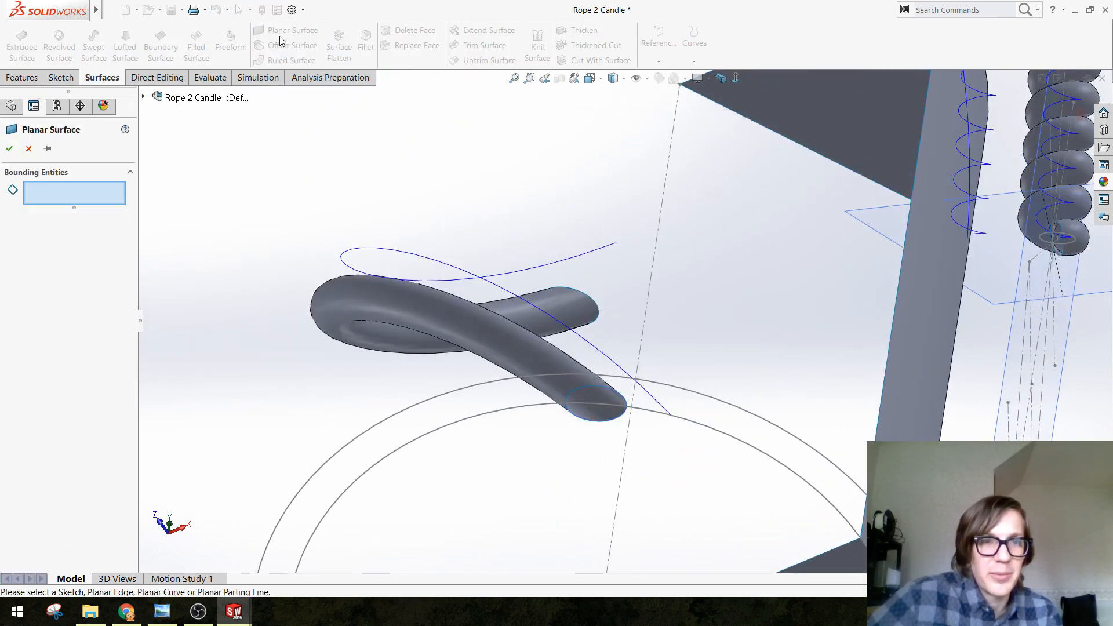
left_click(597, 392)
key("Return")
Knit the trimmed tube and its two planar end caps into one surface with gap control on
middle_click_drag(549, 144, 564, 382)
scroll(586, 313, "up", 6)
scroll(614, 309, "up", 3)
scroll(716, 303, "down", 3)
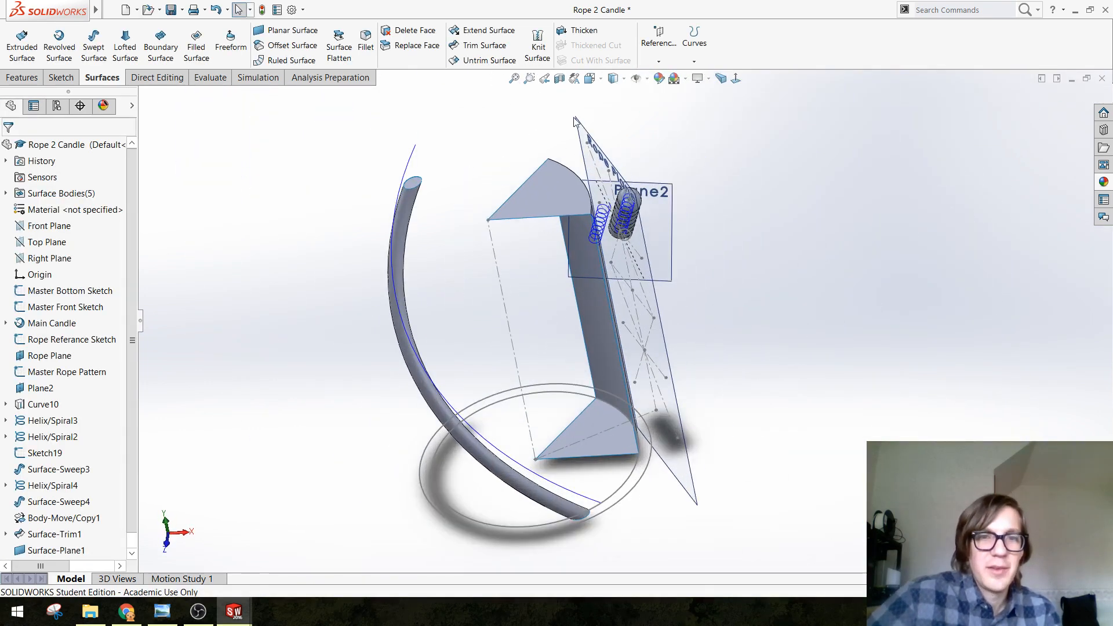
left_click(531, 42)
left_click(416, 186)
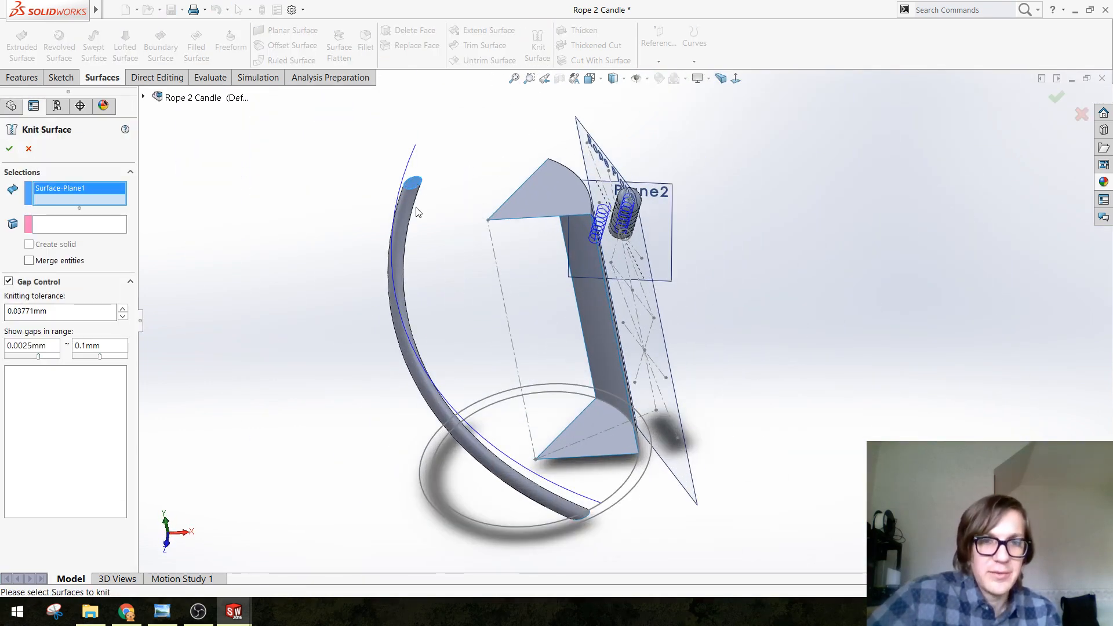
left_click(411, 238)
middle_click_drag(496, 407, 450, 251)
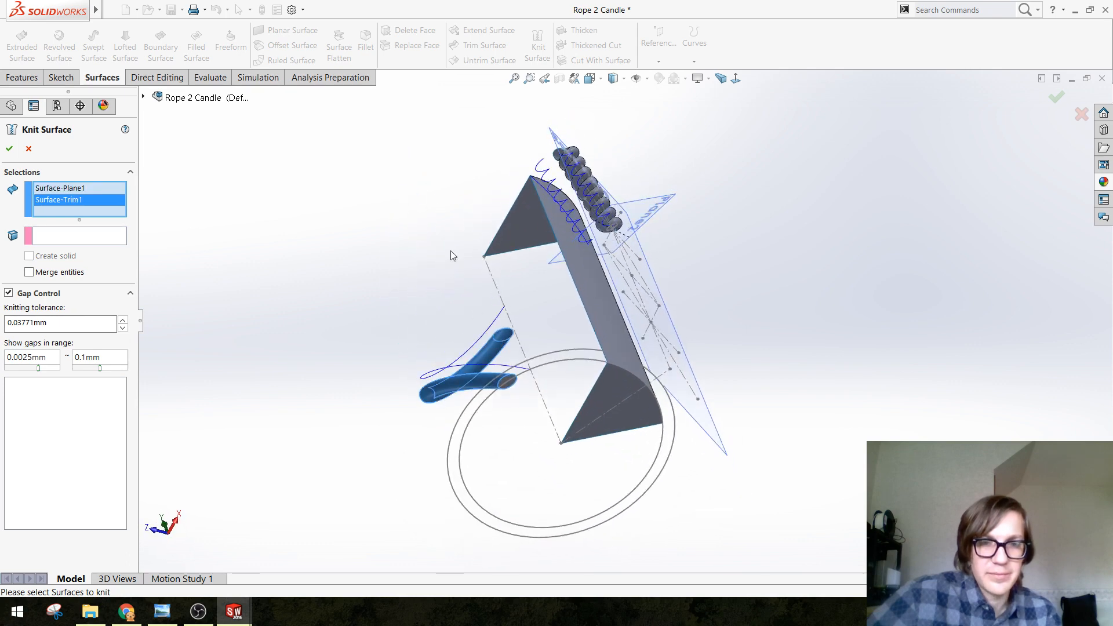
scroll(510, 393, "down", 3)
left_click(546, 364)
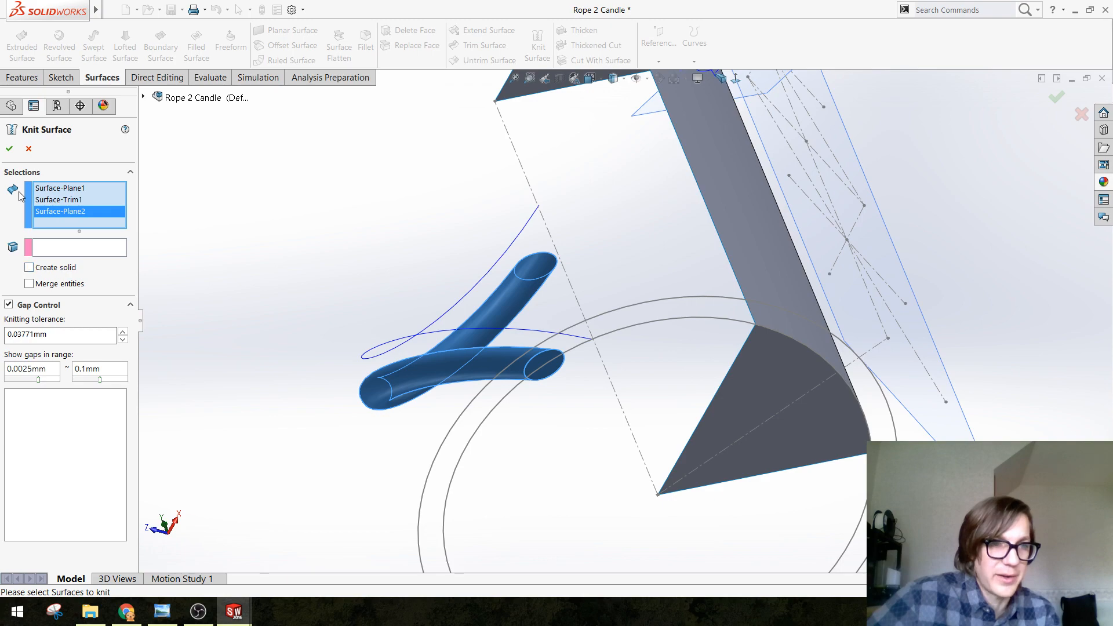
left_click(9, 149)
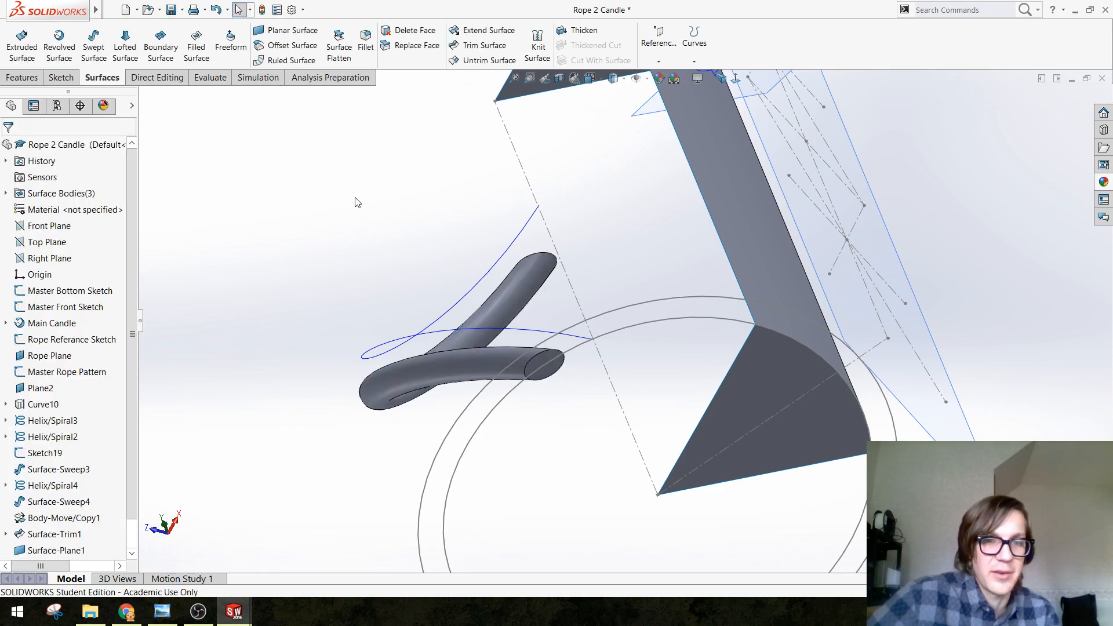
Examine the capped tube's path and position relative to the partial candle body from the side and from above
middle_click_drag(385, 306, 531, 328)
scroll(484, 303, "up", 5)
scroll(527, 319, "down", 3)
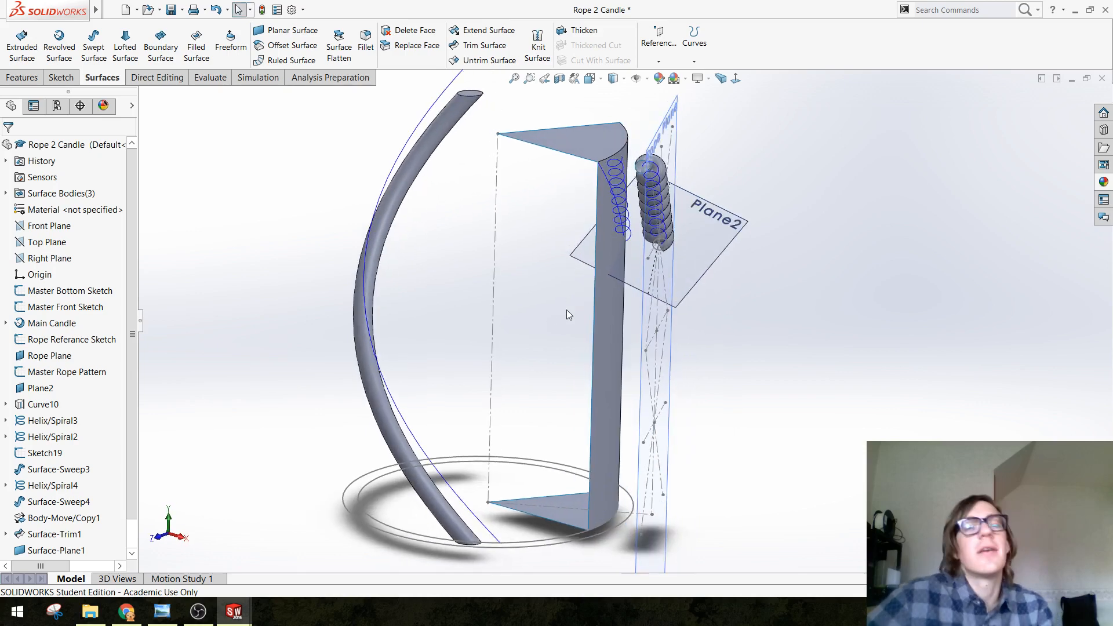
mouse_move(504, 388)
middle_mouse_down()
mouse_move(494, 330)
mouse_move(502, 375)
middle_mouse_up()
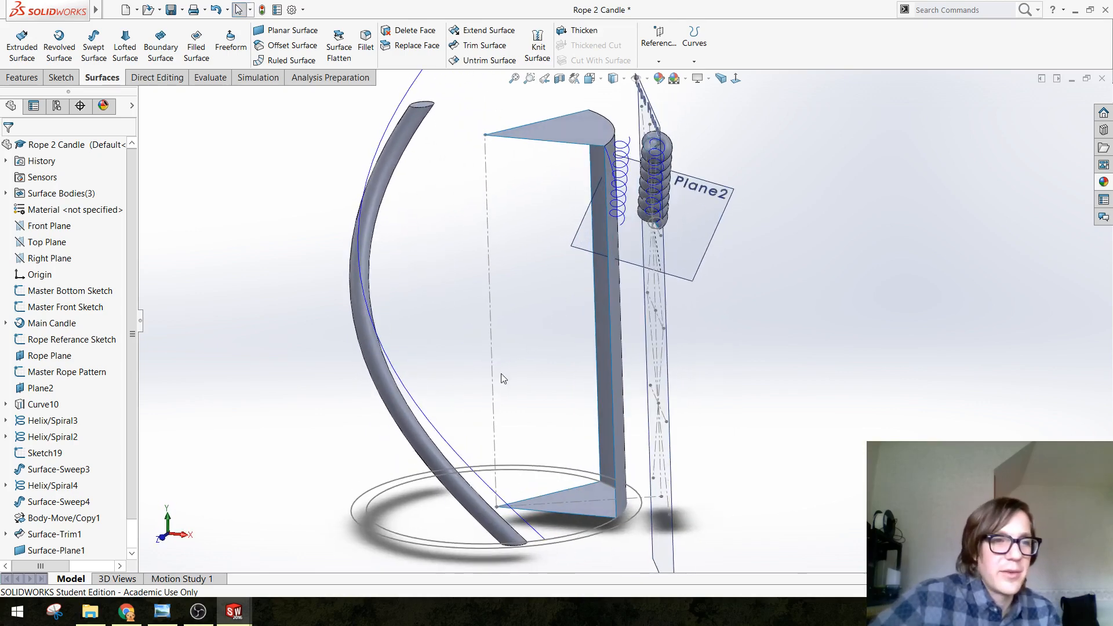
scroll(574, 347, "up", 3)
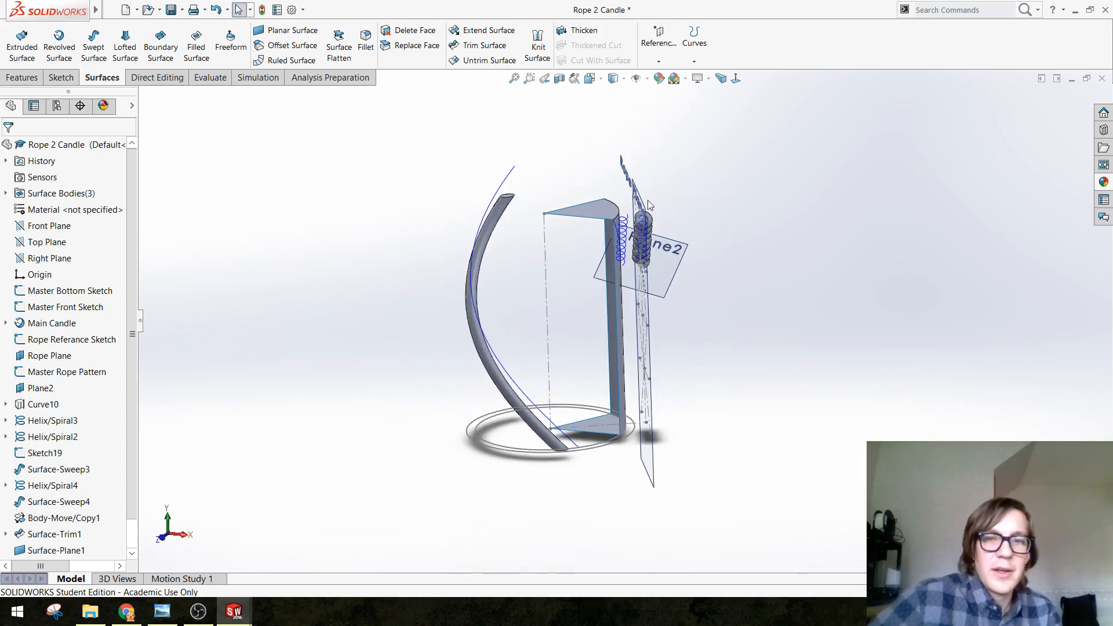
left_click(599, 214)
middle_click_drag(693, 353, 536, 290)
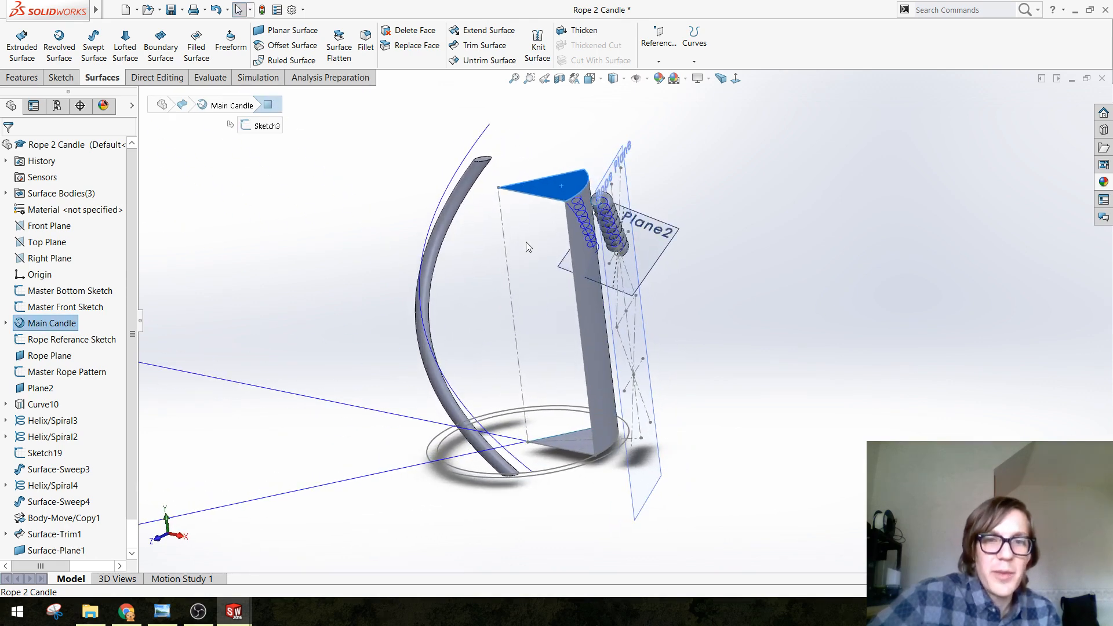
middle_click_drag(527, 248, 541, 440)
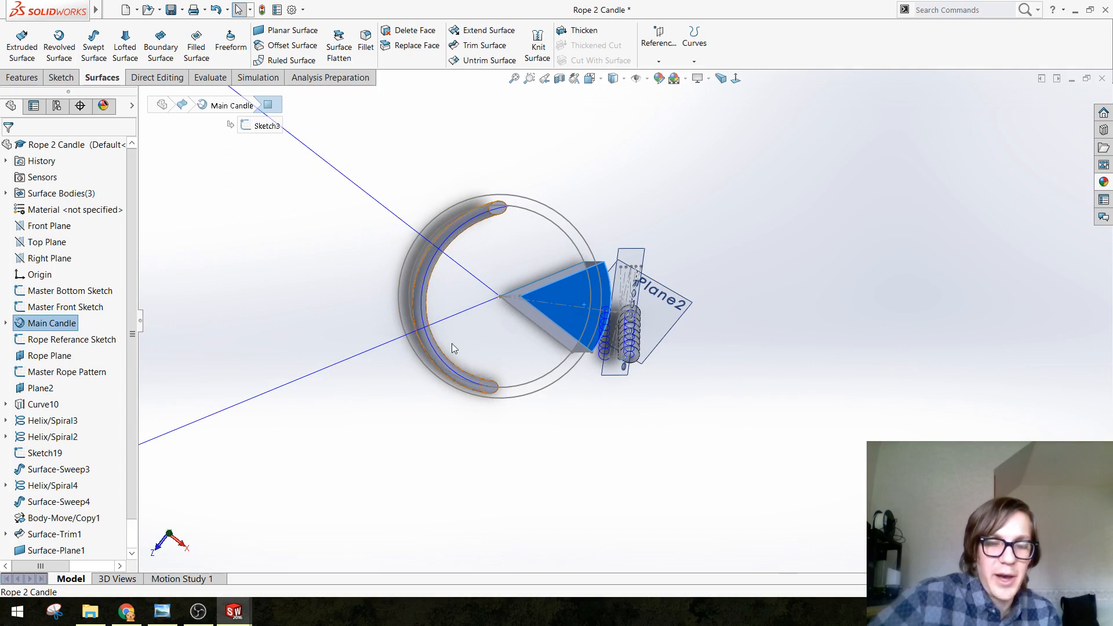
middle_click_drag(507, 407, 468, 180)
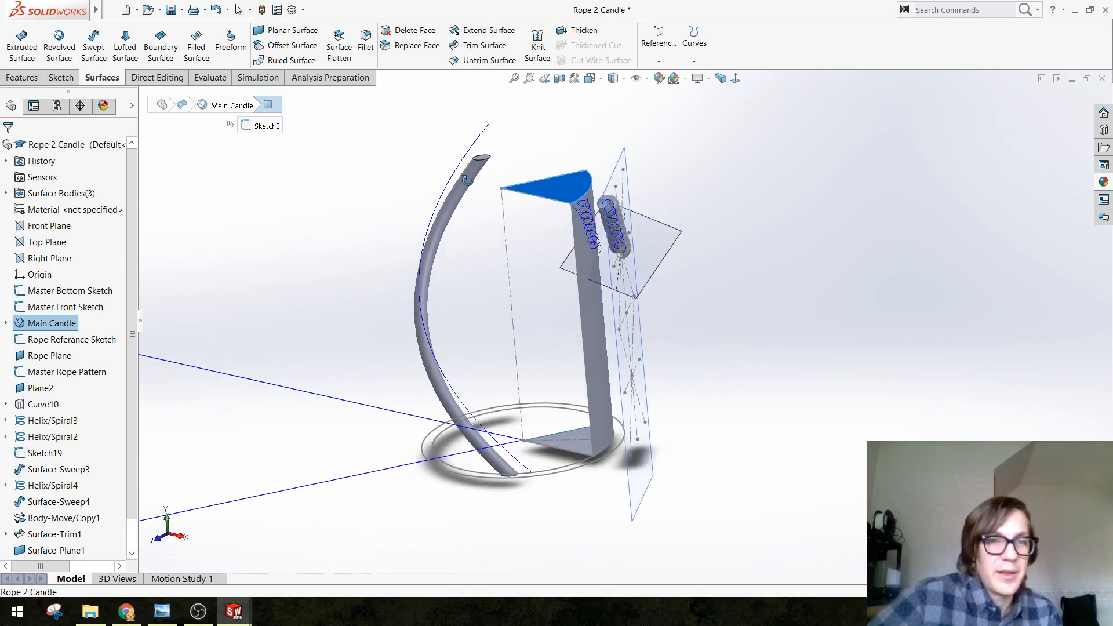
left_click(350, 222)
scroll(596, 287, "up", 2)
scroll(600, 288, "down", 3)
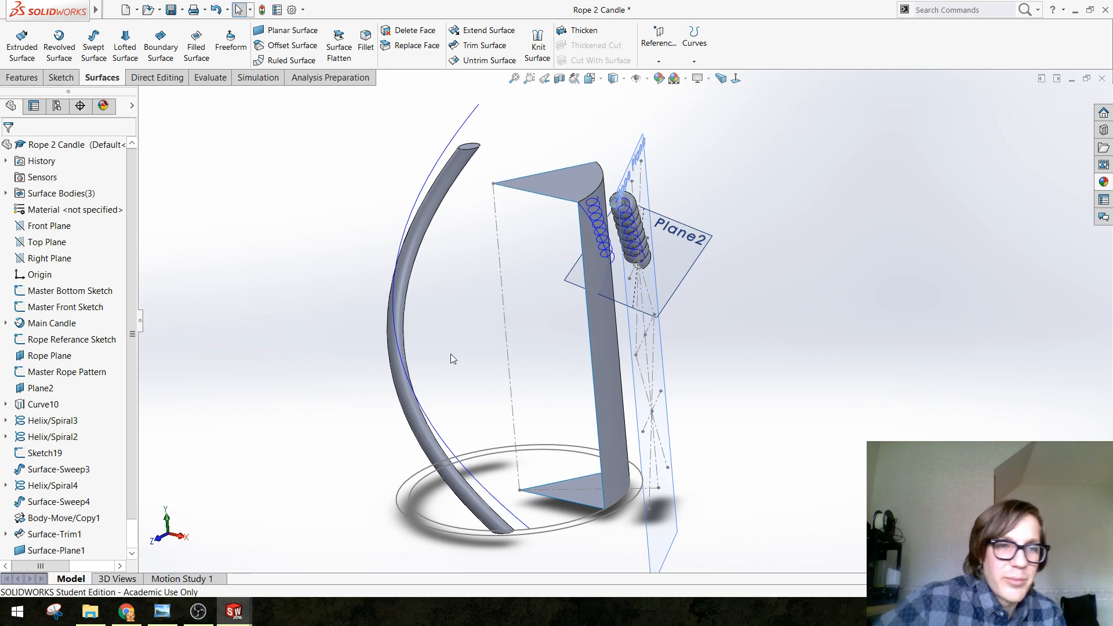
Set the Main Candle revolve angle to 360 degrees so the body becomes a full cylinder
left_click(48, 323)
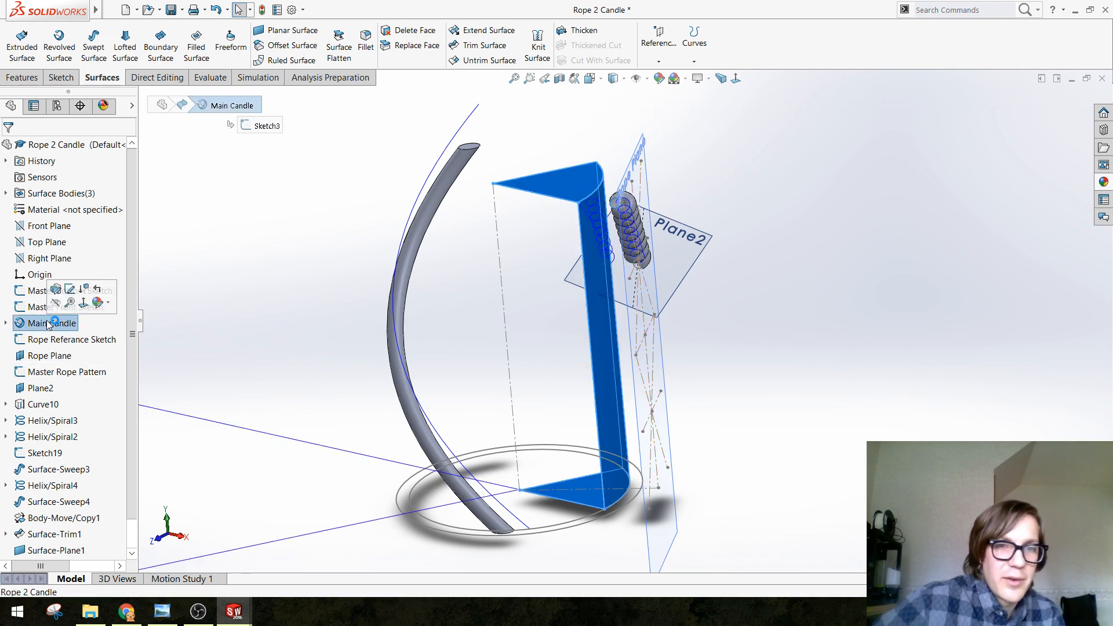
left_click(56, 290)
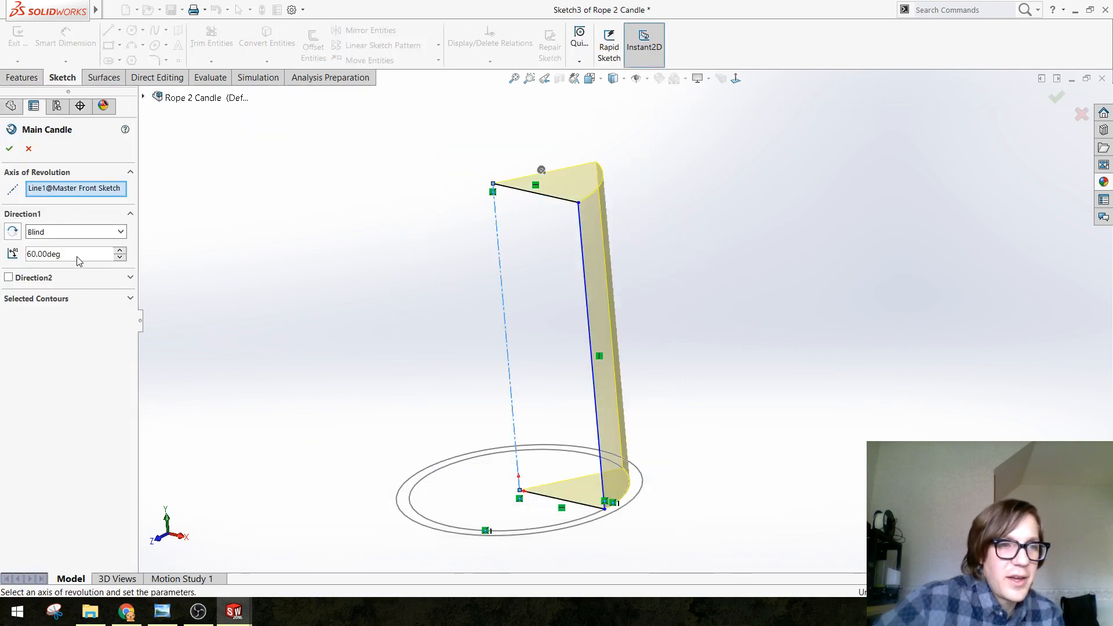
type("360")
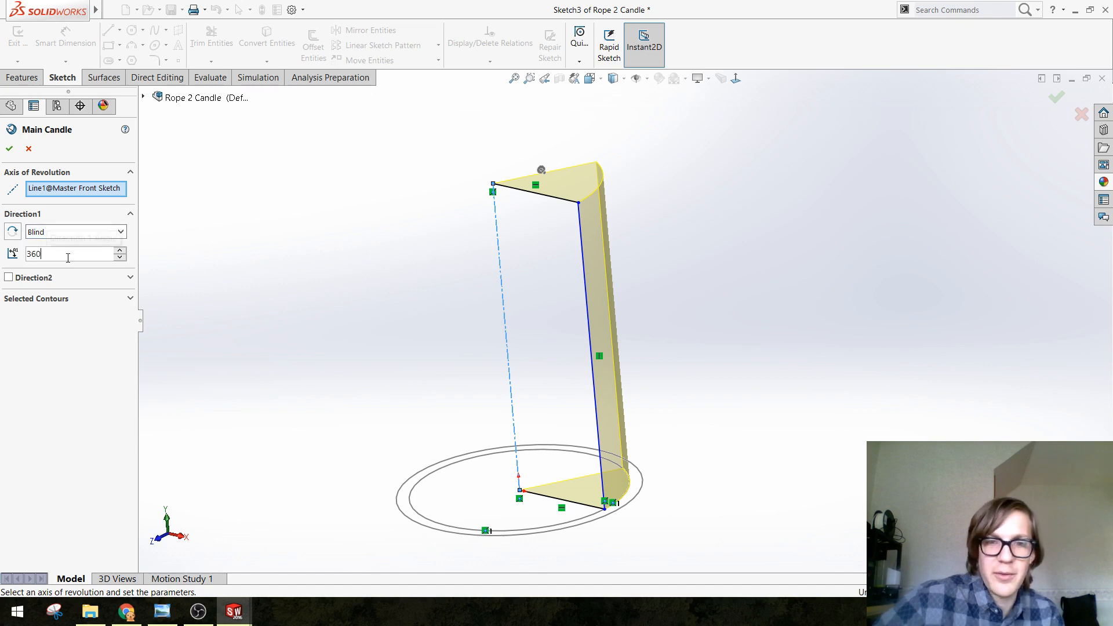
key("Return")
left_click(9, 150)
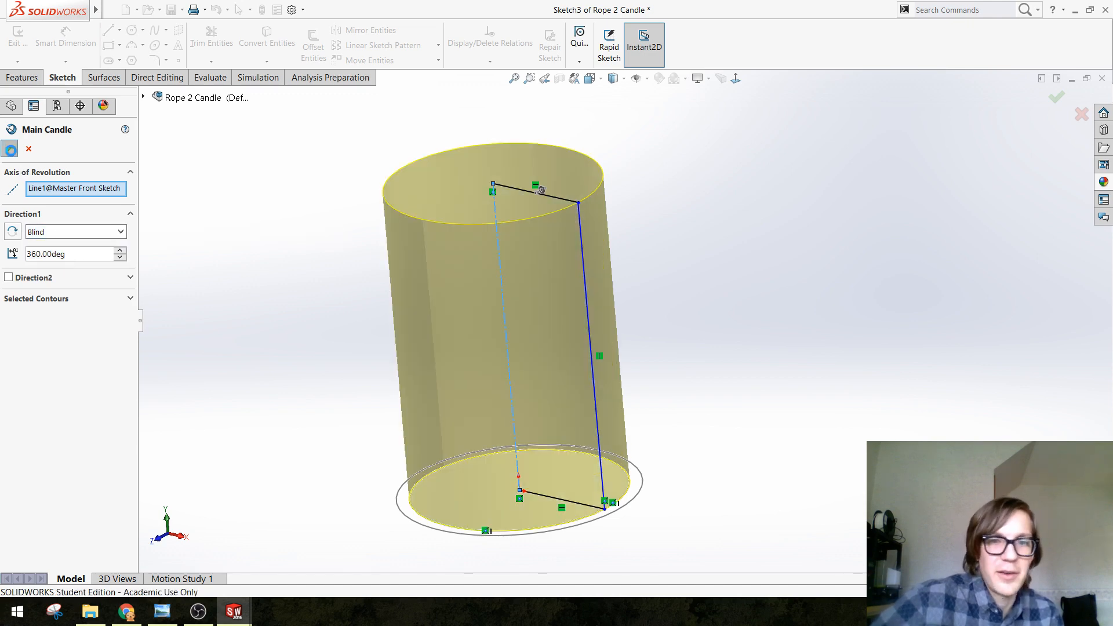
Delete both planar end caps and the knitted surface with all dependent items, and dismiss the rebuild error report
middle_click_drag(296, 336, 484, 359)
scroll(41, 494, "down", 1)
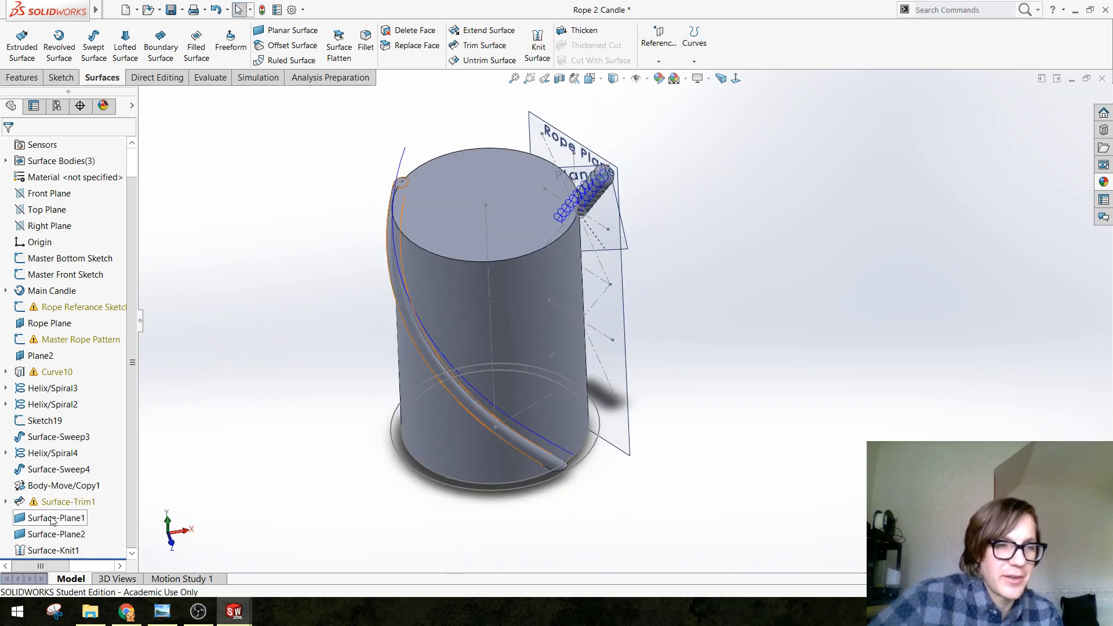
left_click(56, 518)
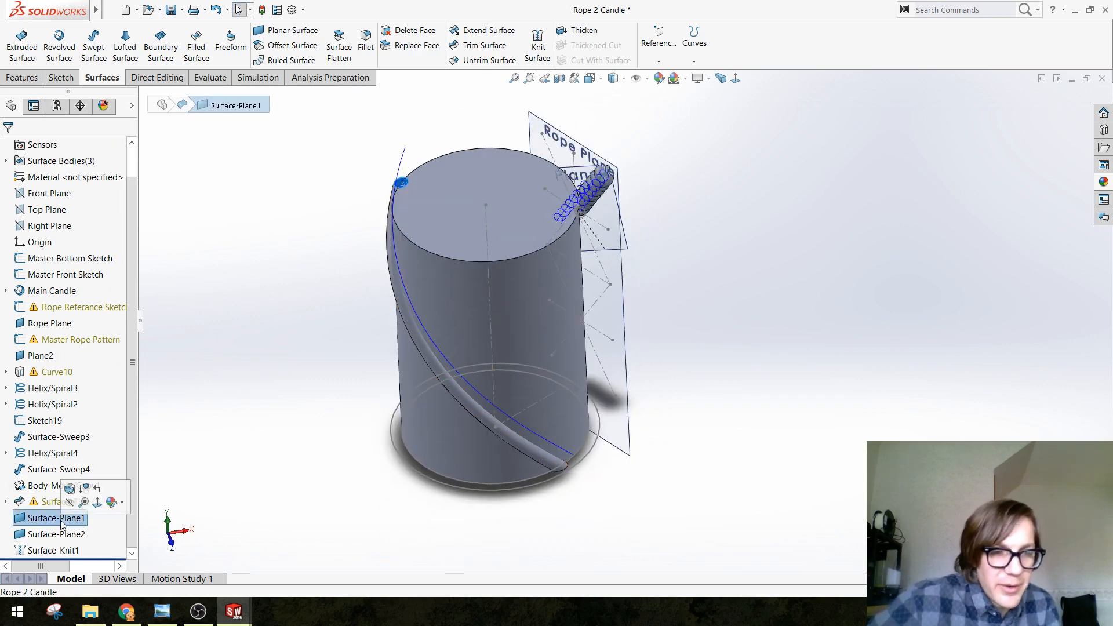
left_click(54, 533)
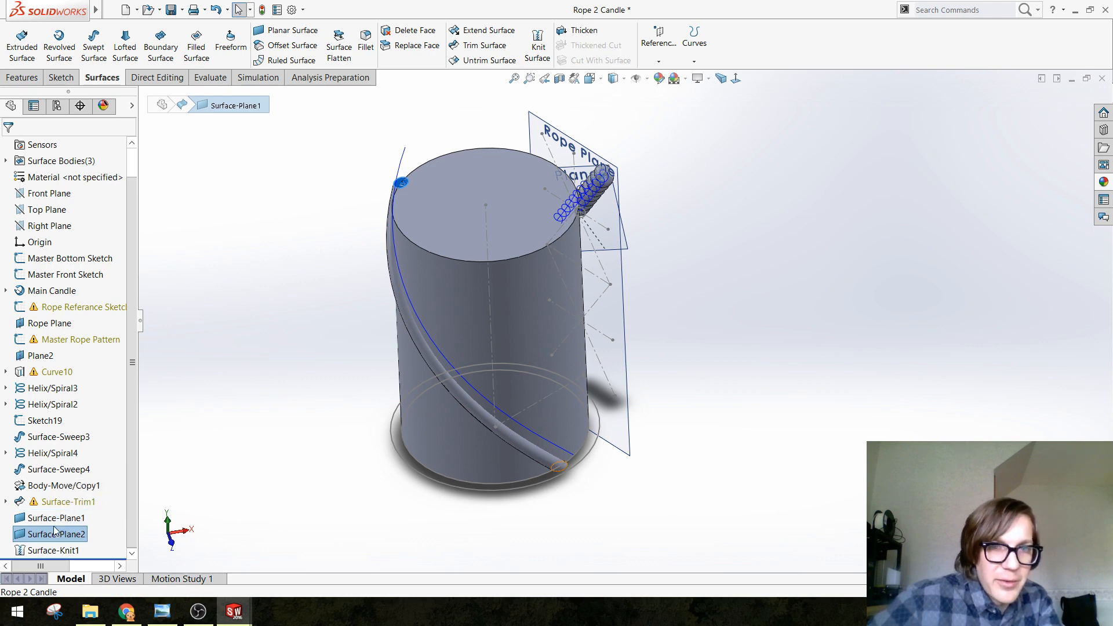
left_click(35, 521)
left_click(34, 522, "ctrl")
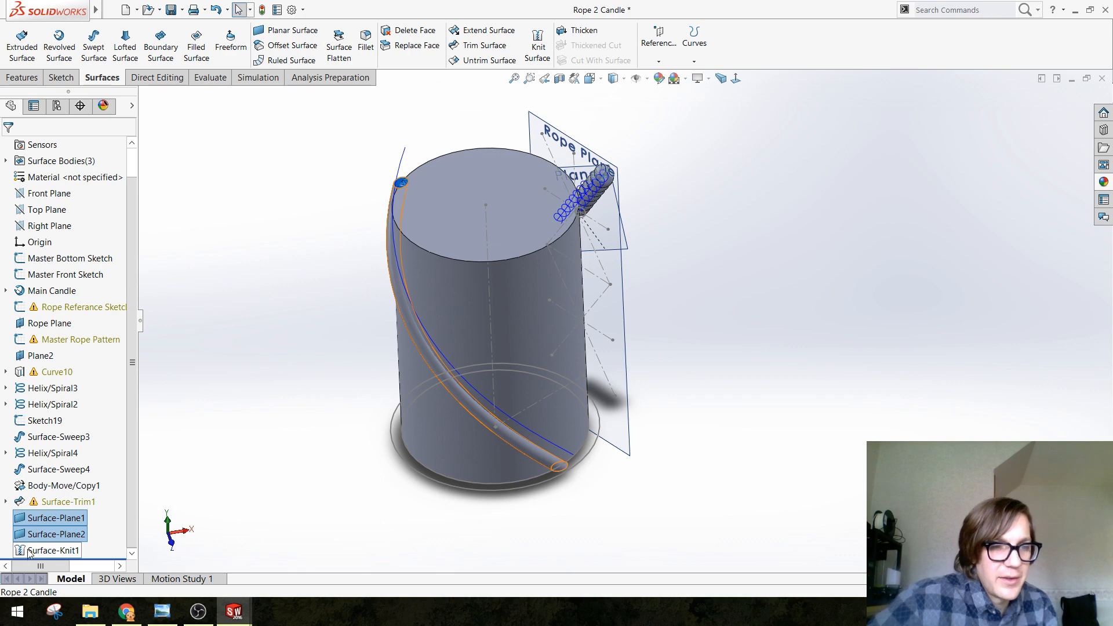
left_click(29, 553)
left_click(22, 521, "shift")
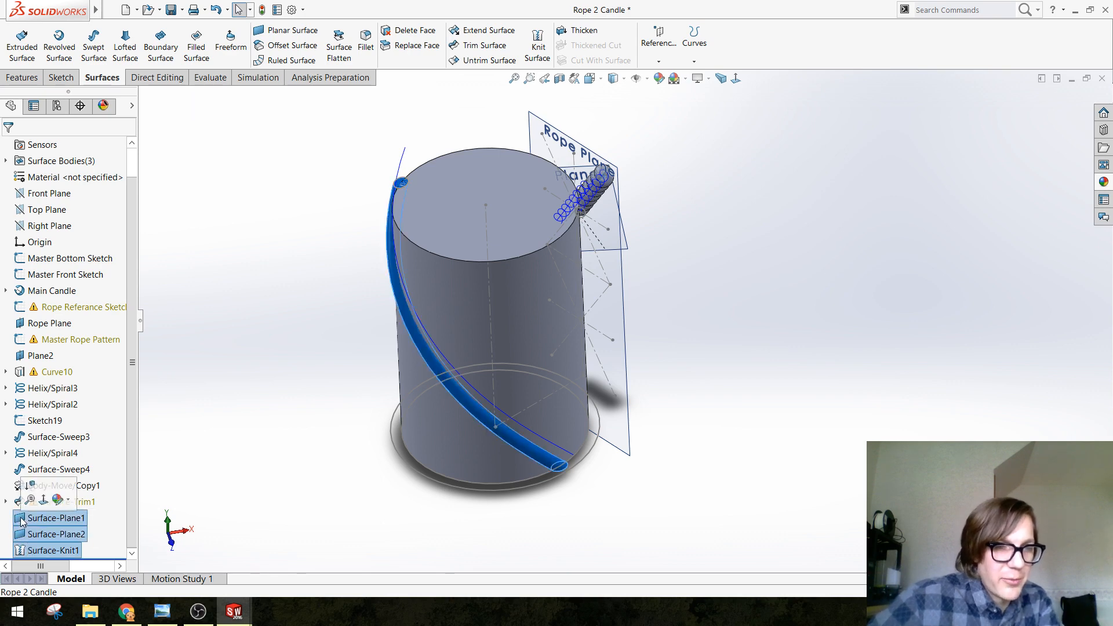
right_click(22, 522)
left_click(46, 463)
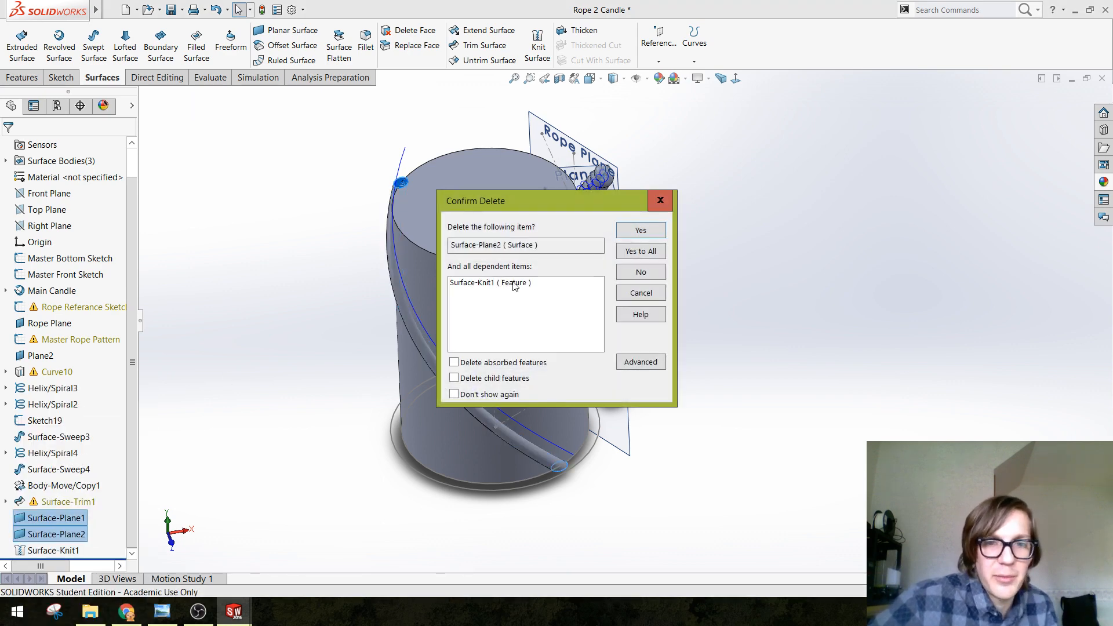
left_click(638, 256)
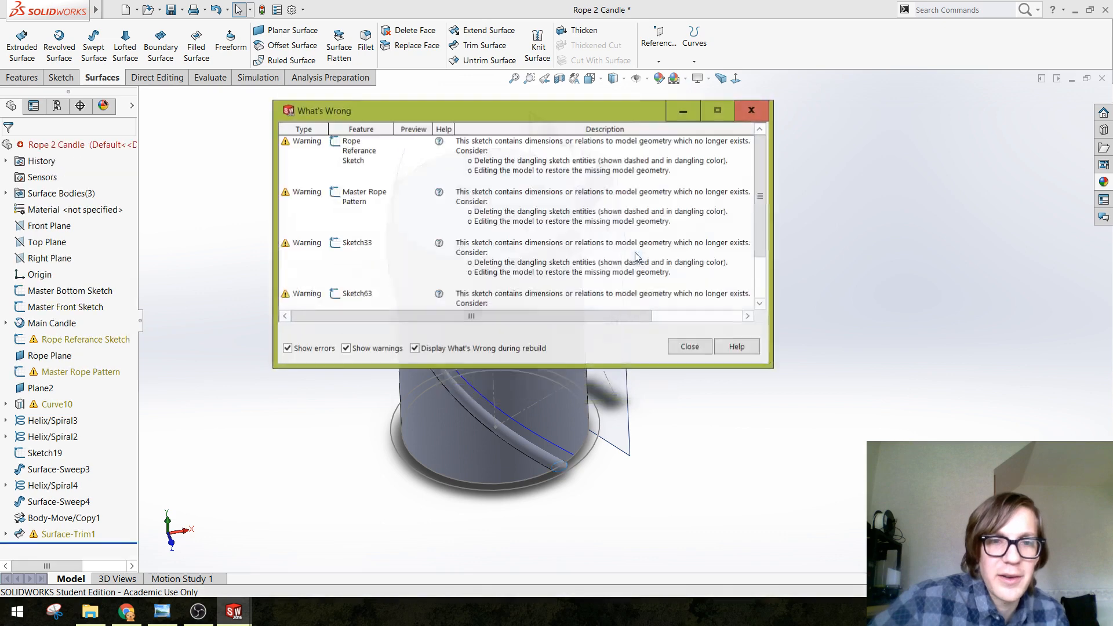
left_click(690, 347)
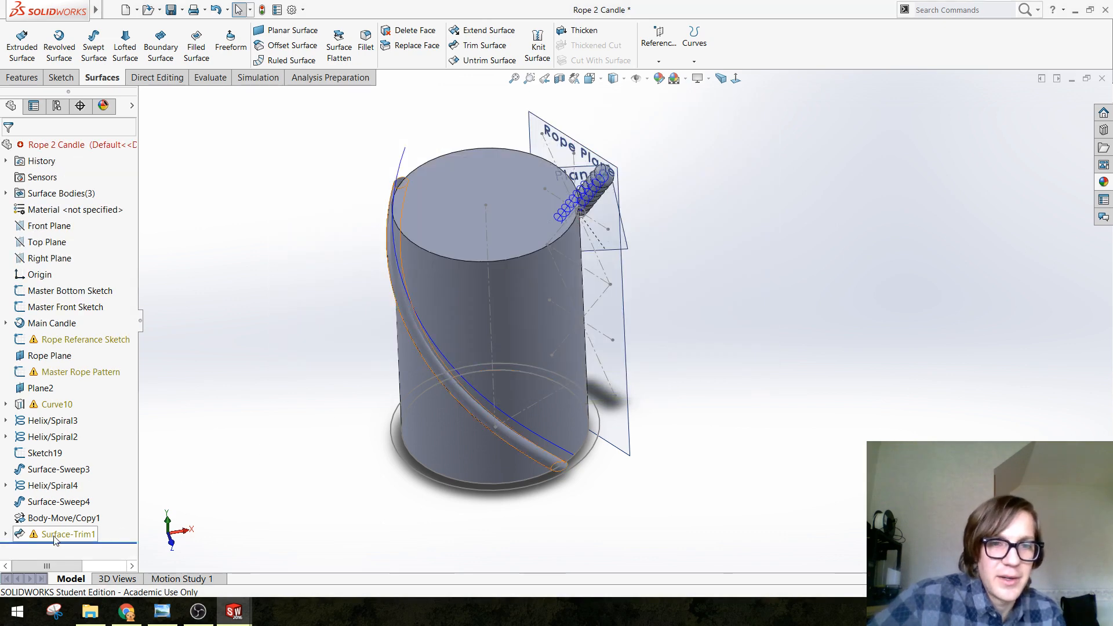
Open the two-line sketch of the tube's surface trim for editing
middle_click_drag(357, 421, 328, 417)
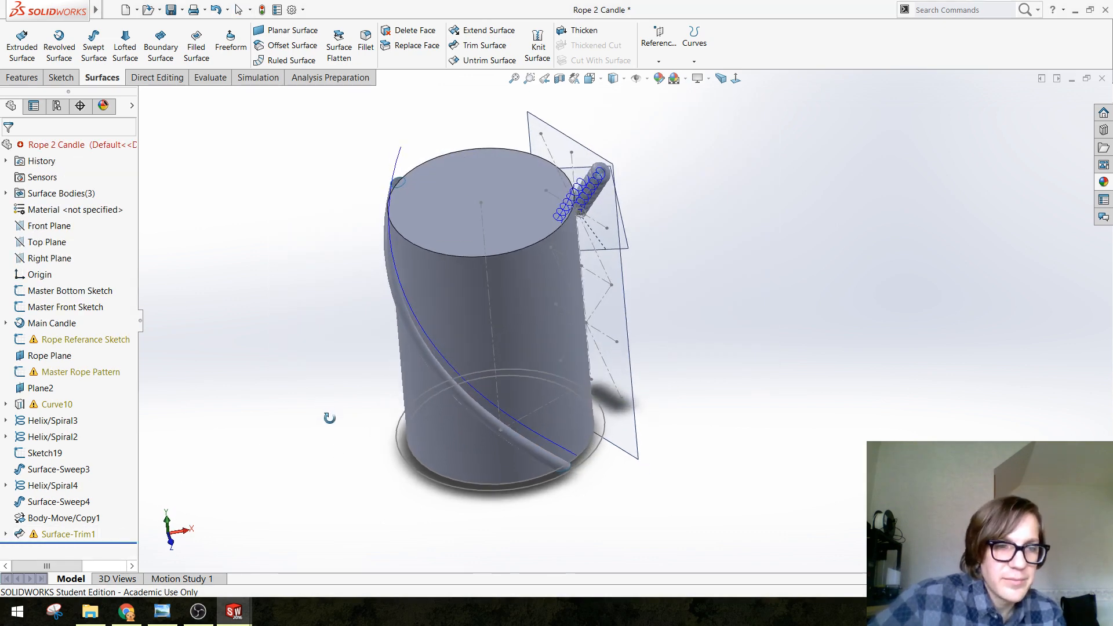
left_click(32, 538)
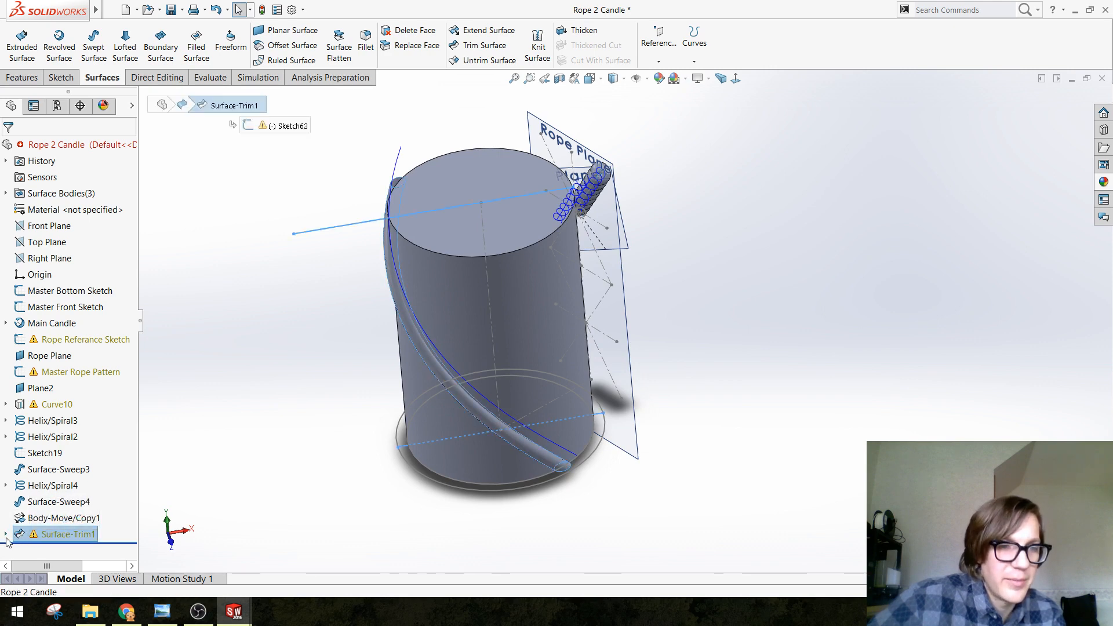
left_click(7, 535)
left_click(51, 550)
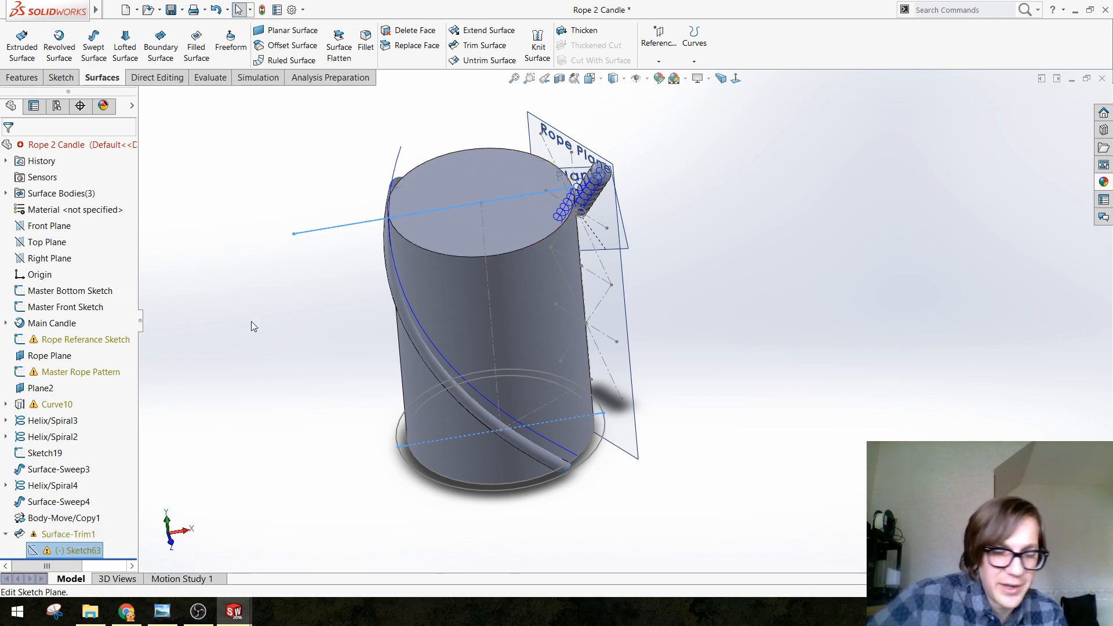
left_click(51, 554)
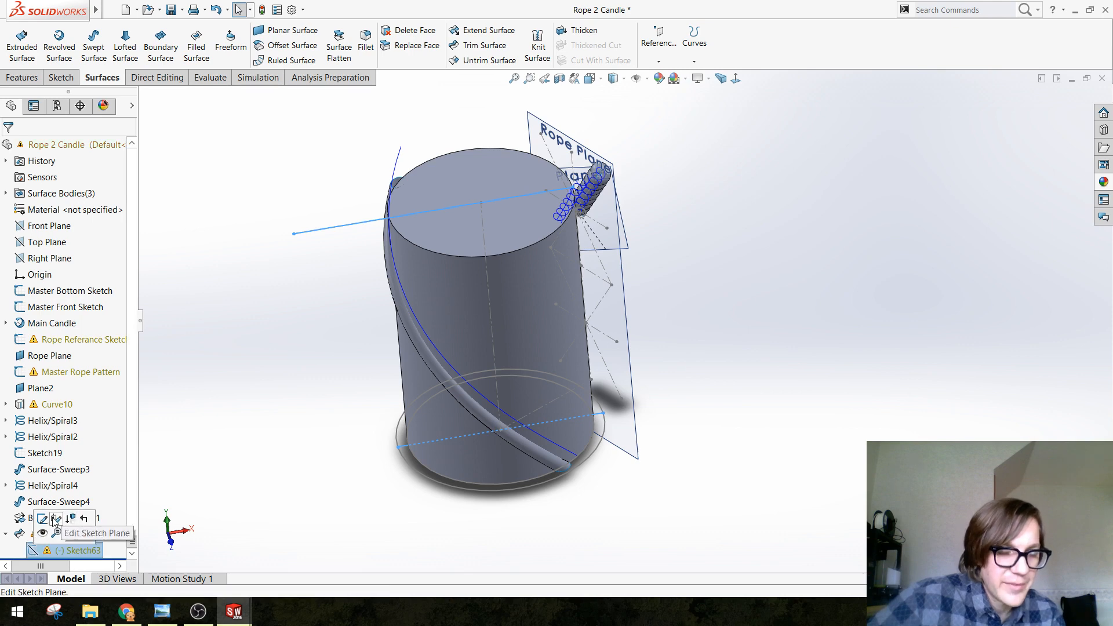
left_click(42, 519)
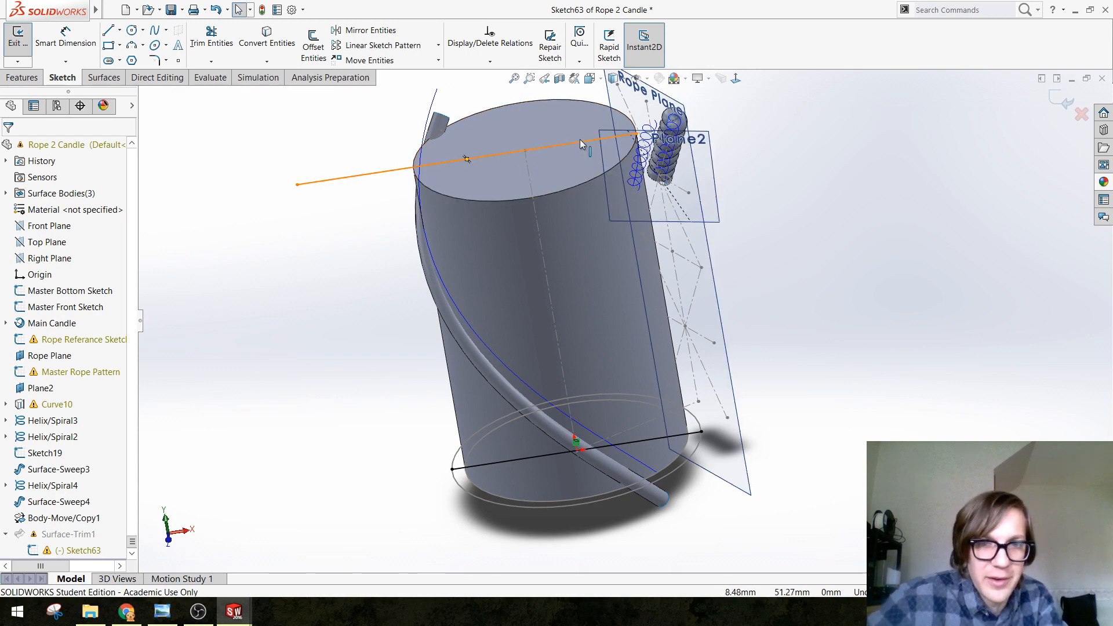
Make the upper trim line collinear with the candle's top edge, finish the sketch and dismiss the rebuild warnings
left_click_drag(582, 144, 577, 173)
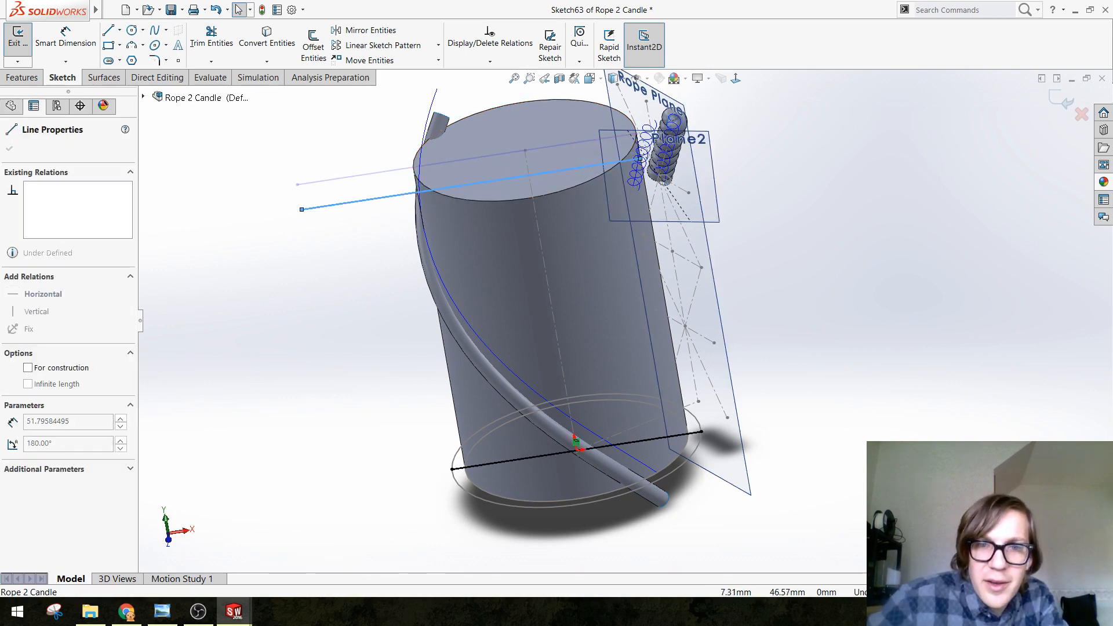
left_click(571, 139, "ctrl")
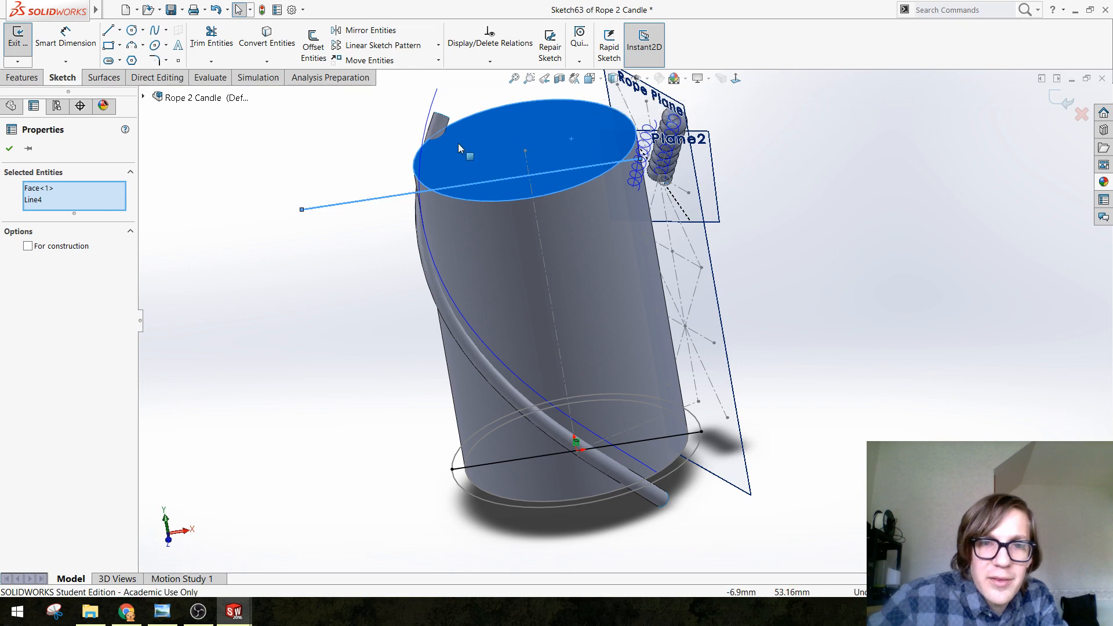
left_click(262, 162)
middle_click_drag(309, 255, 319, 239)
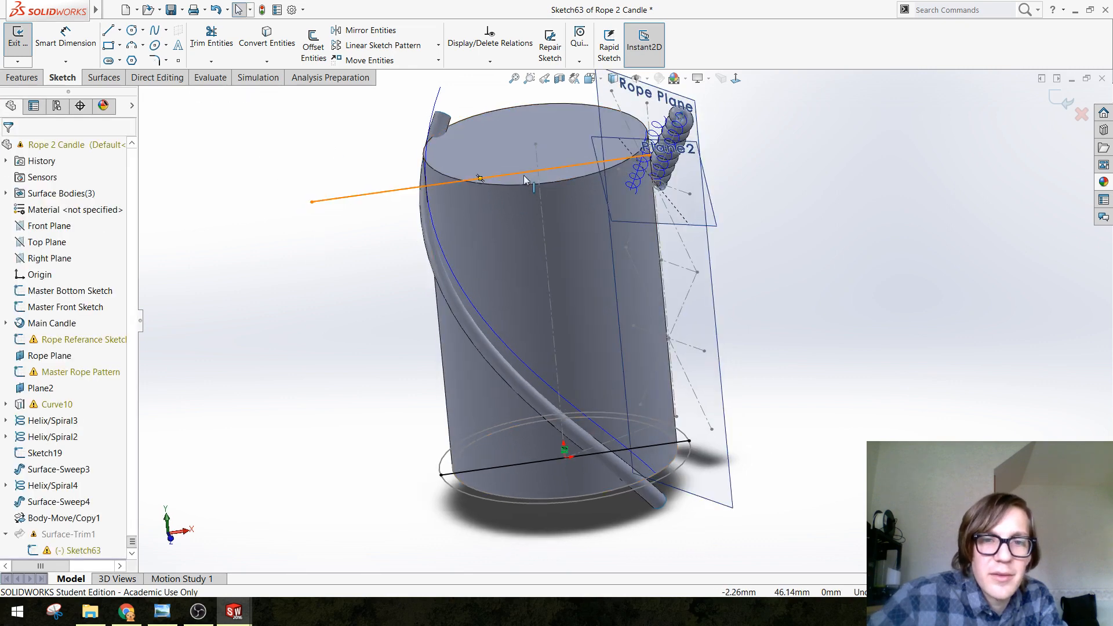
left_click(513, 183)
left_click(521, 174, "ctrl")
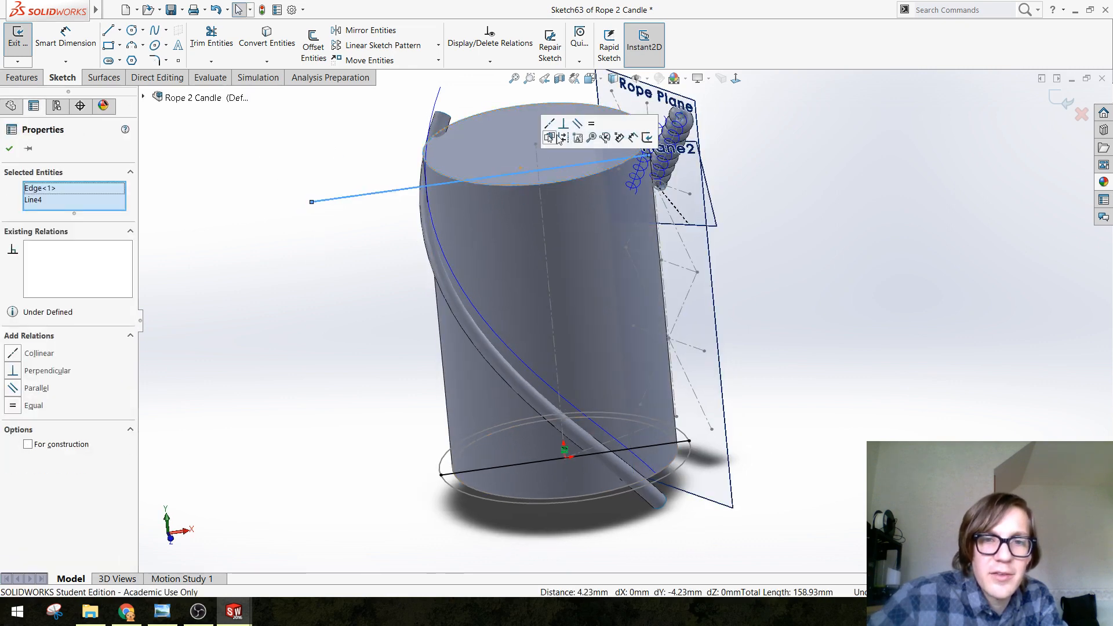
left_click(549, 123)
left_click(1038, 120)
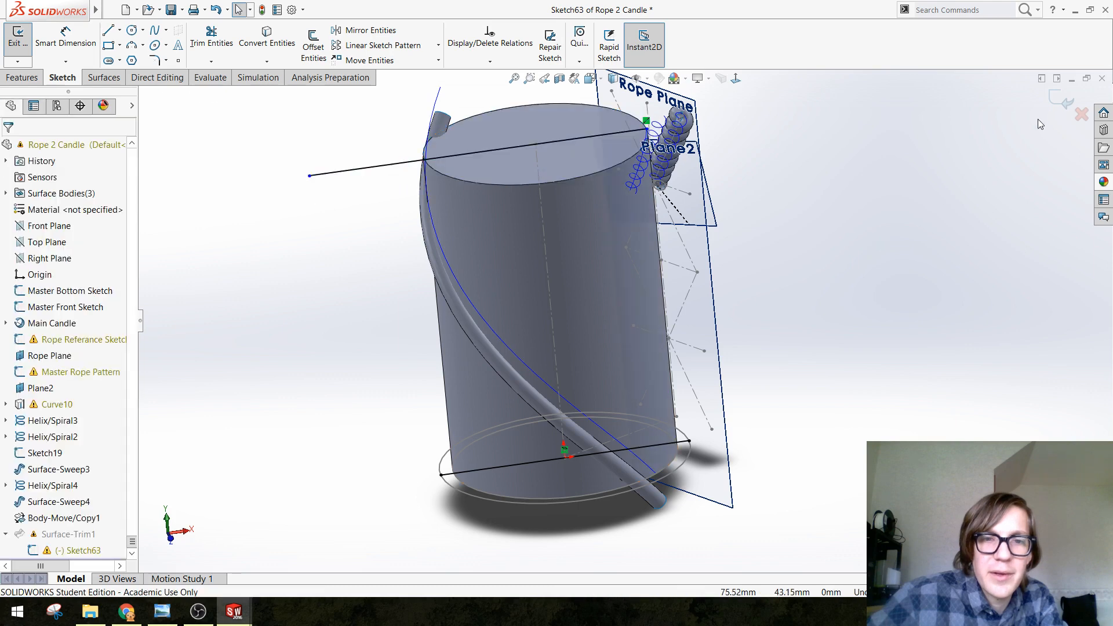
left_click(1065, 100)
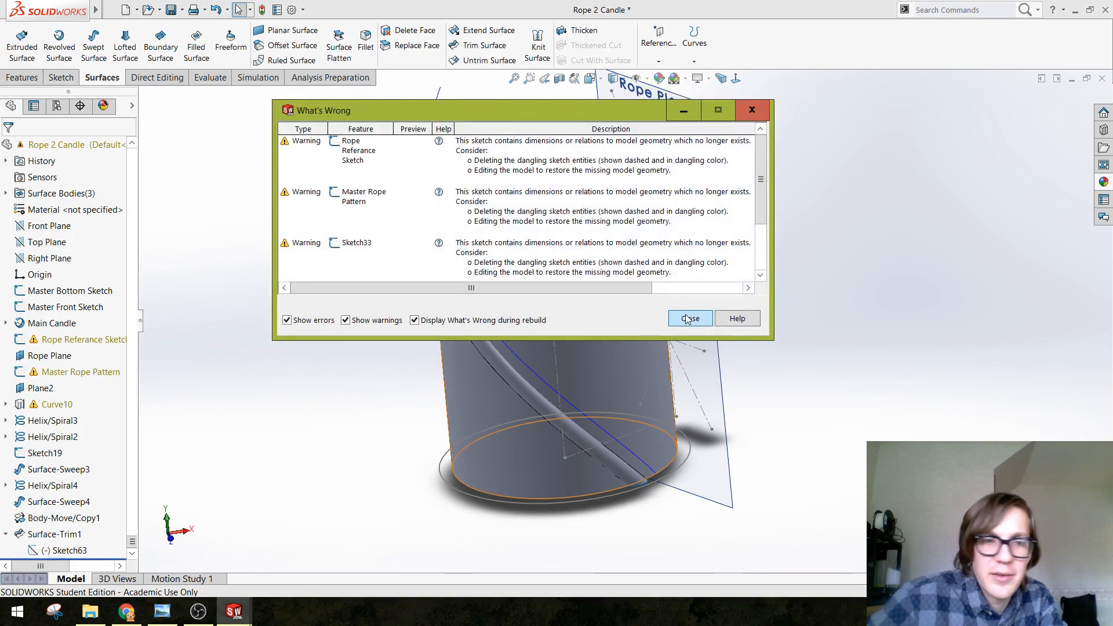
left_click(689, 319)
Examine the trimmed tube and the rope reference sketch around the full candle body from several angles
left_click(58, 340)
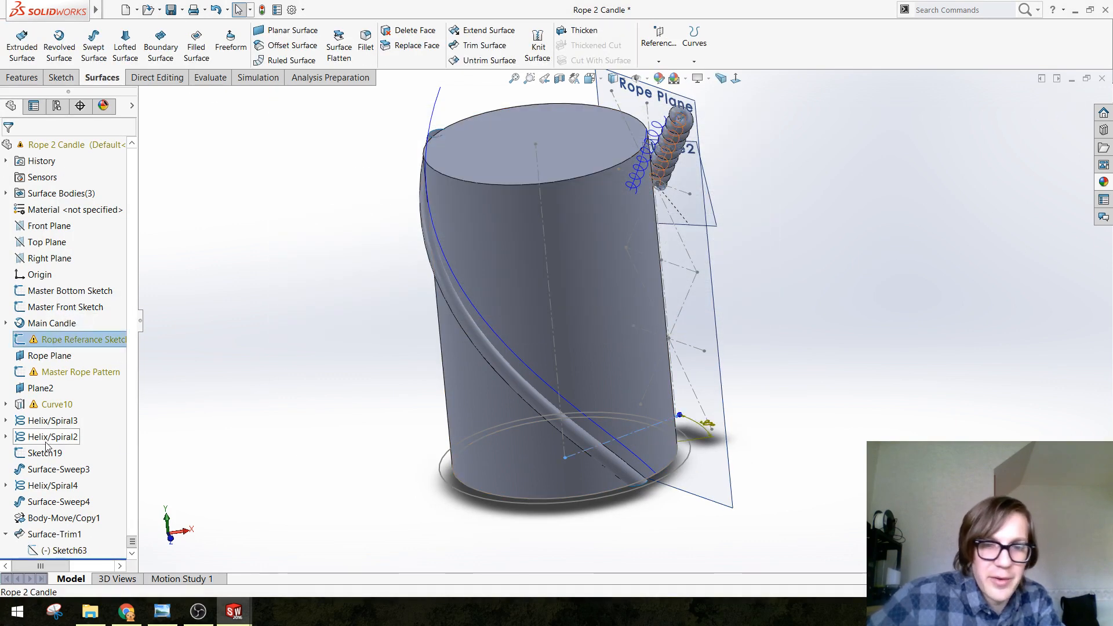
middle_click_drag(211, 372, 432, 498)
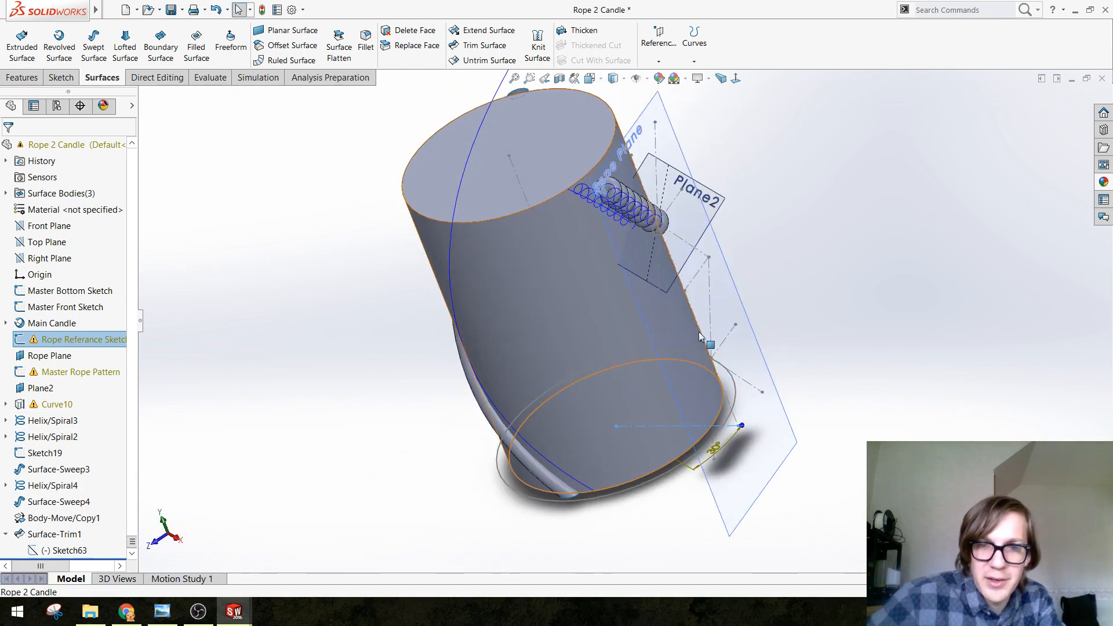
left_click(289, 382)
middle_click_drag(308, 426, 379, 373)
scroll(412, 385, "up", 5)
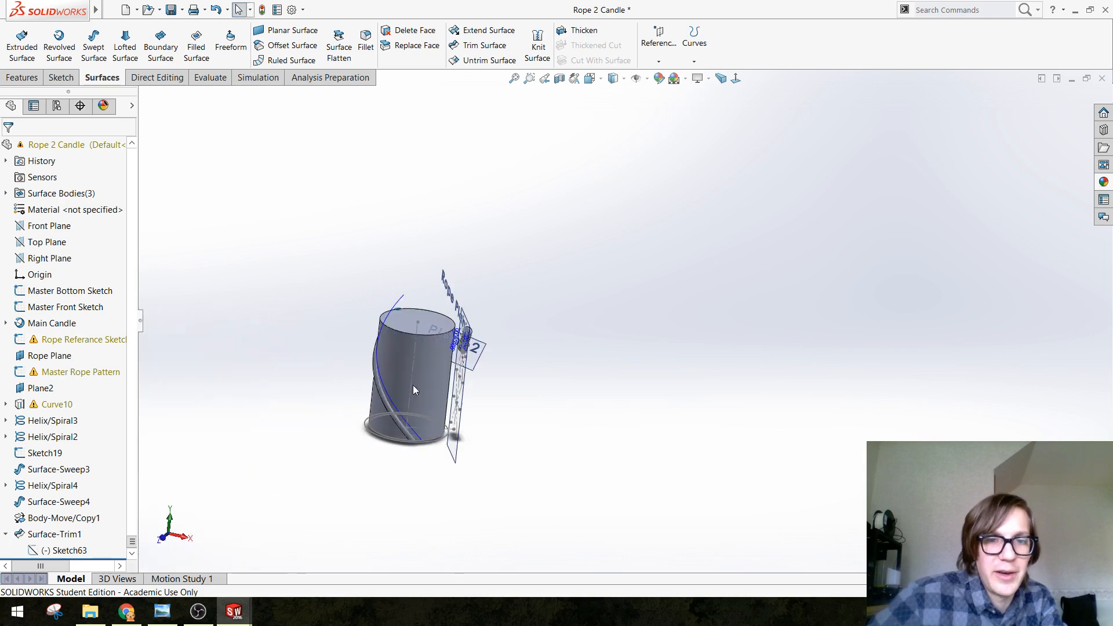
scroll(412, 385, "down", 5)
middle_click_drag(485, 212, 545, 210)
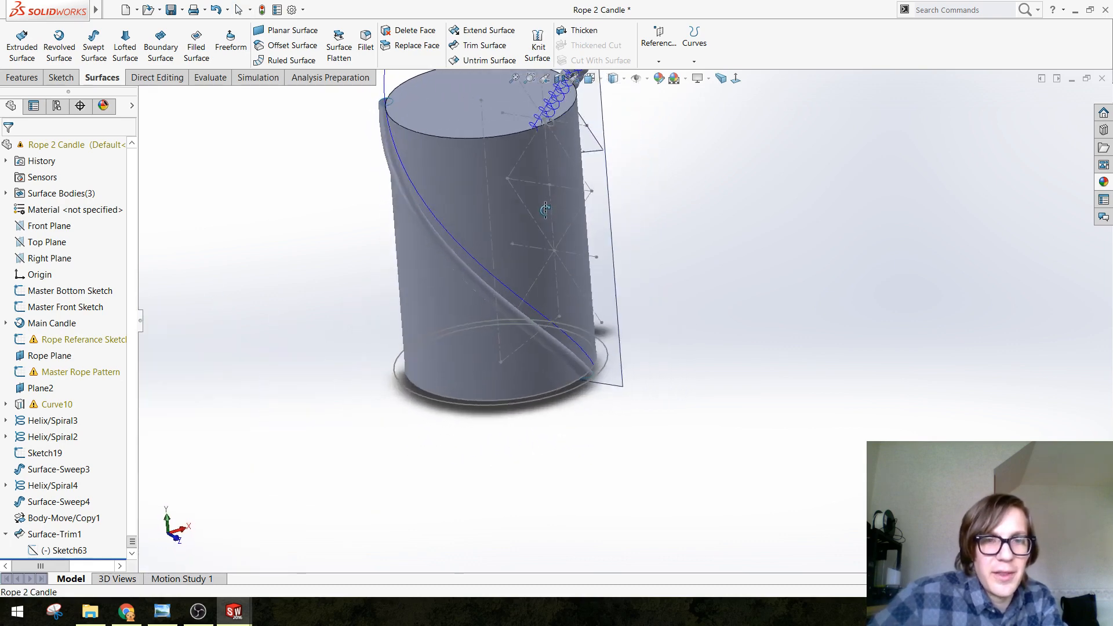
scroll(523, 176, "up", 3)
scroll(619, 232, "down", 3)
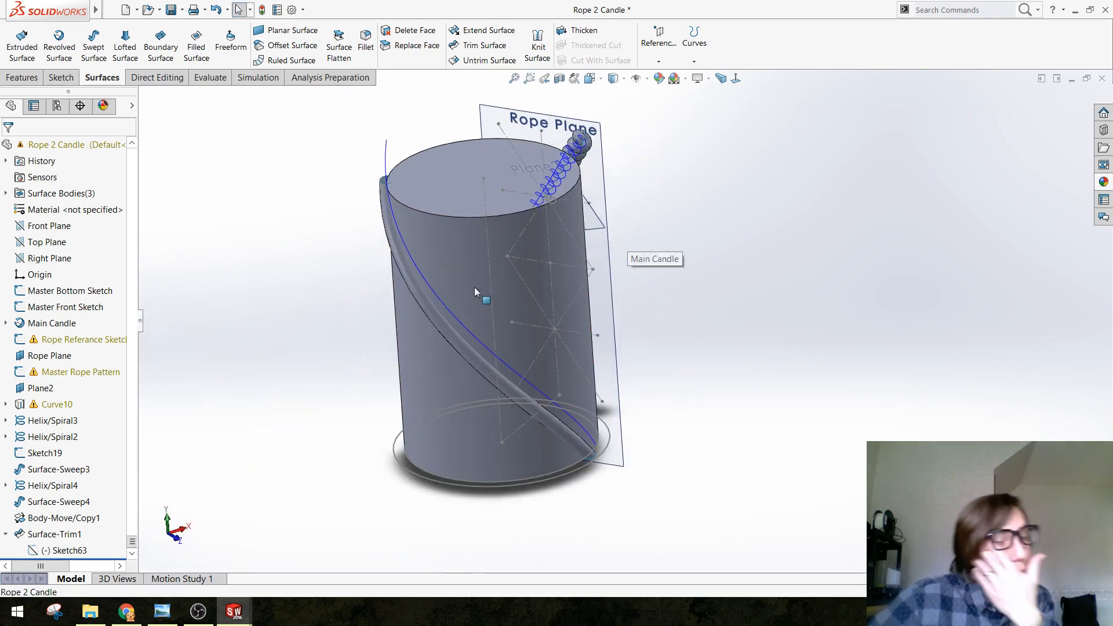
left_click(452, 328)
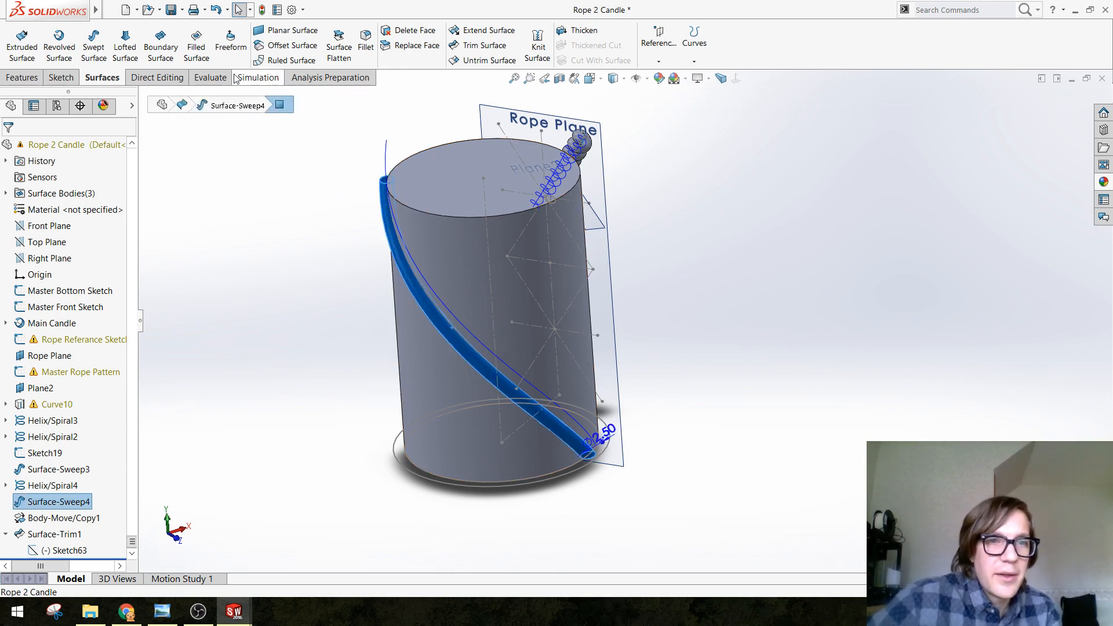
Switch to Windows Photo Viewer to check the diamond-pattern candle concept, and return to the model in SOLIDWORKS
left_click(162, 612)
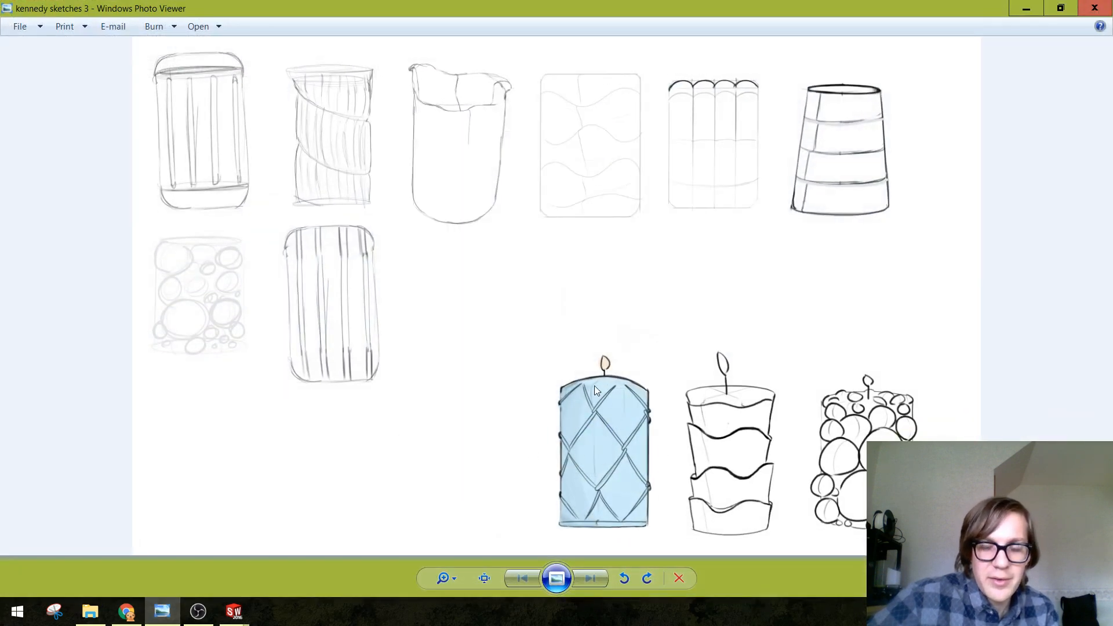
mouse_move(157, 613)
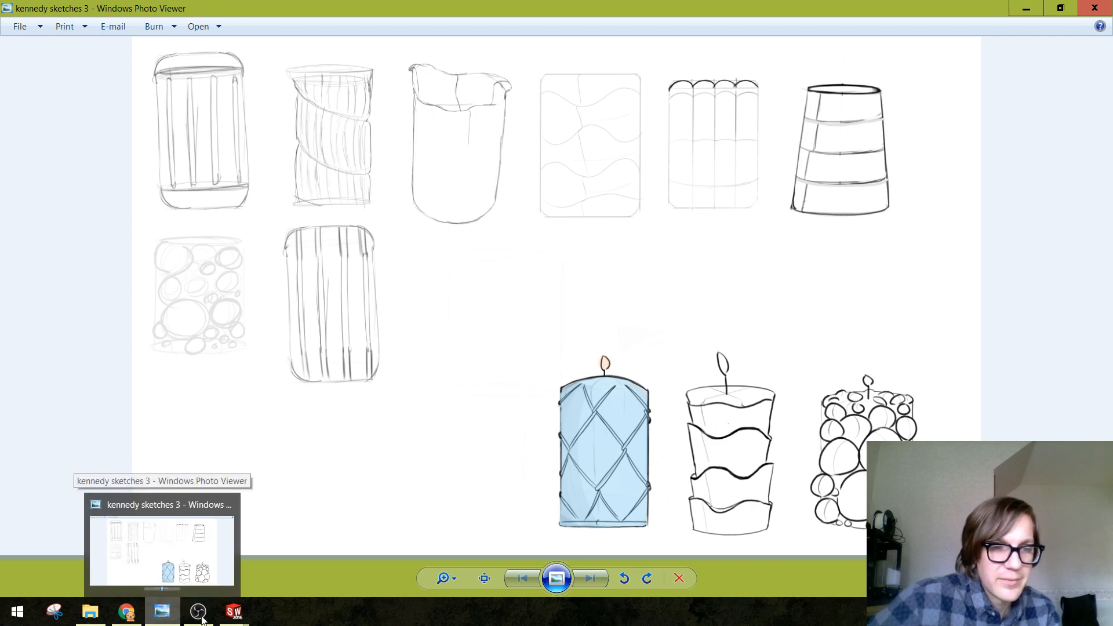
mouse_move(233, 611)
left_click(308, 542)
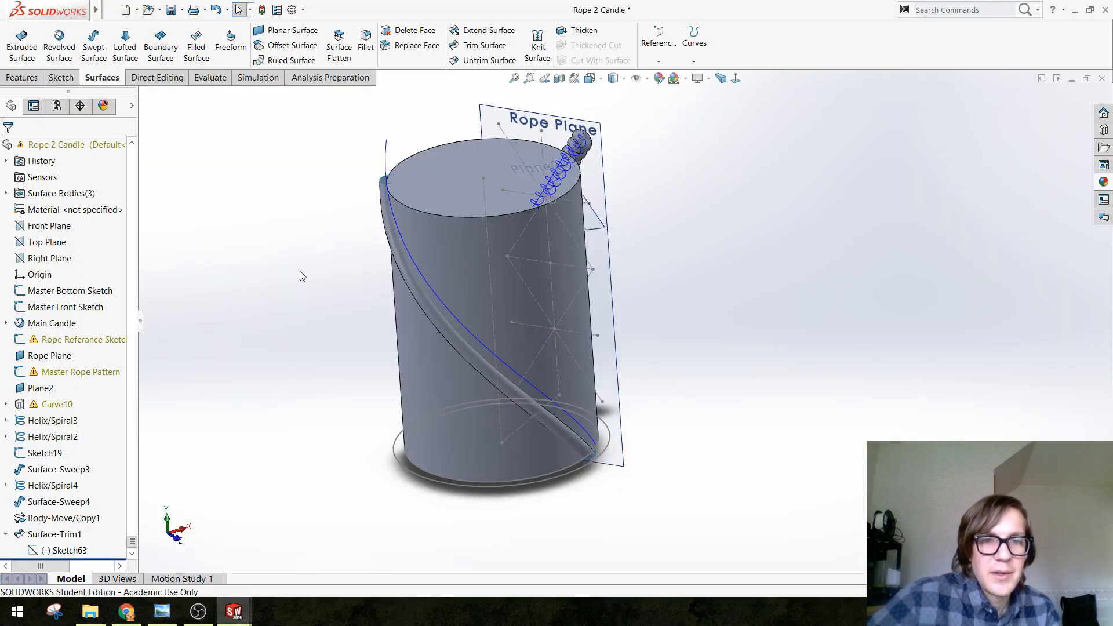
mouse_move(300, 271)
middle_mouse_down()
mouse_move(315, 320)
mouse_move(301, 271)
middle_mouse_up()
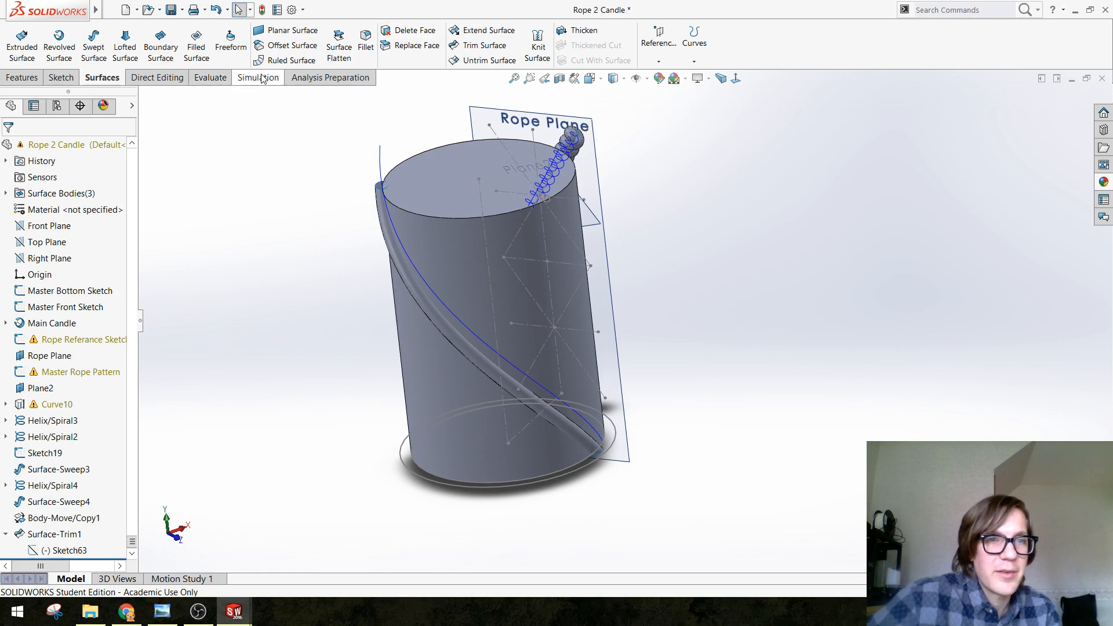
Circular-pattern the trimmed tube body about the candle's central axis with 4 equally spaced instances over 360 degrees
left_click(157, 78)
left_click(166, 61)
left_click(185, 87)
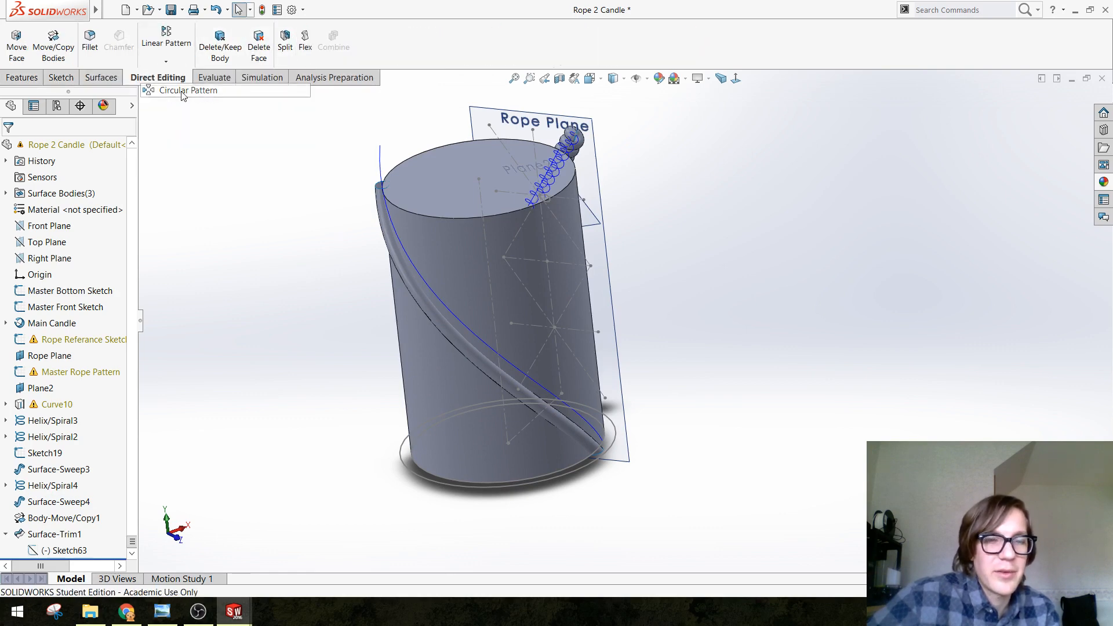
left_click(80, 189)
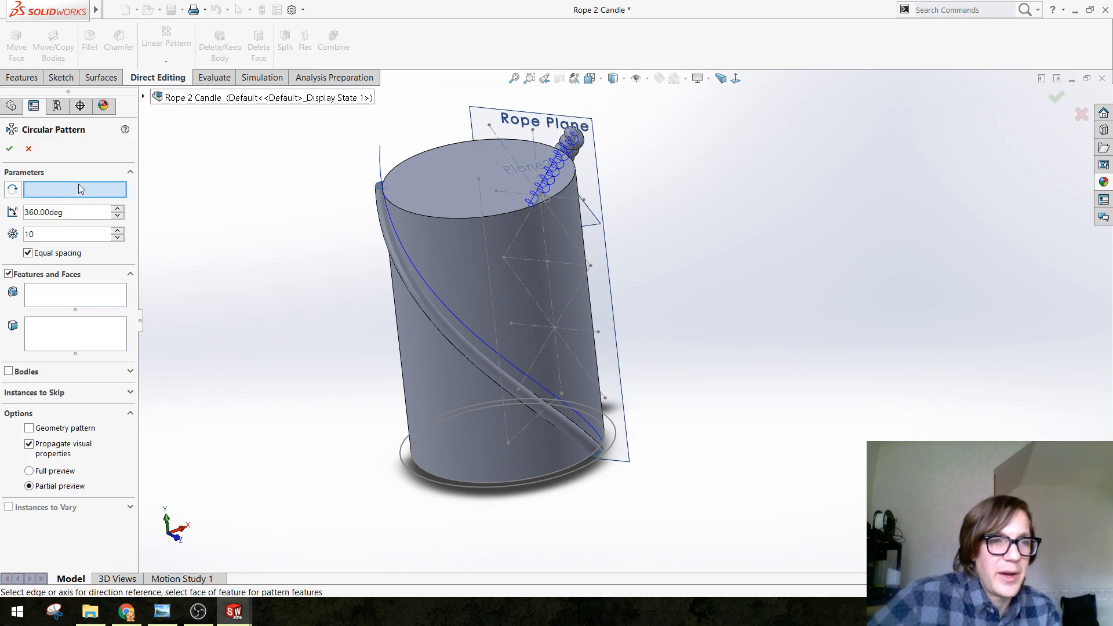
left_click(487, 252)
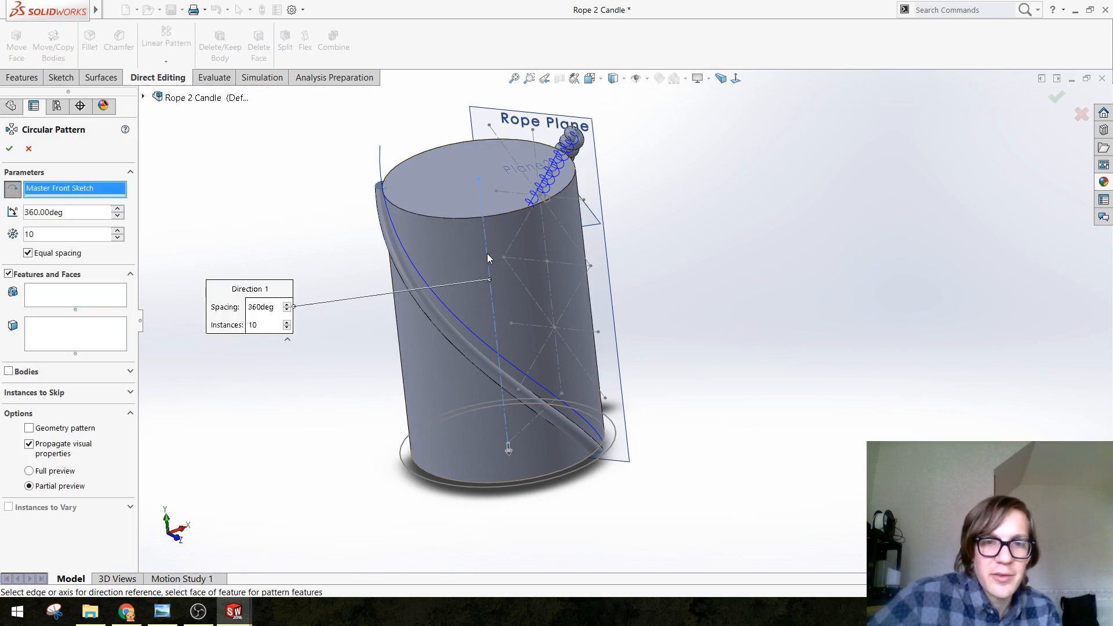
left_click(9, 371)
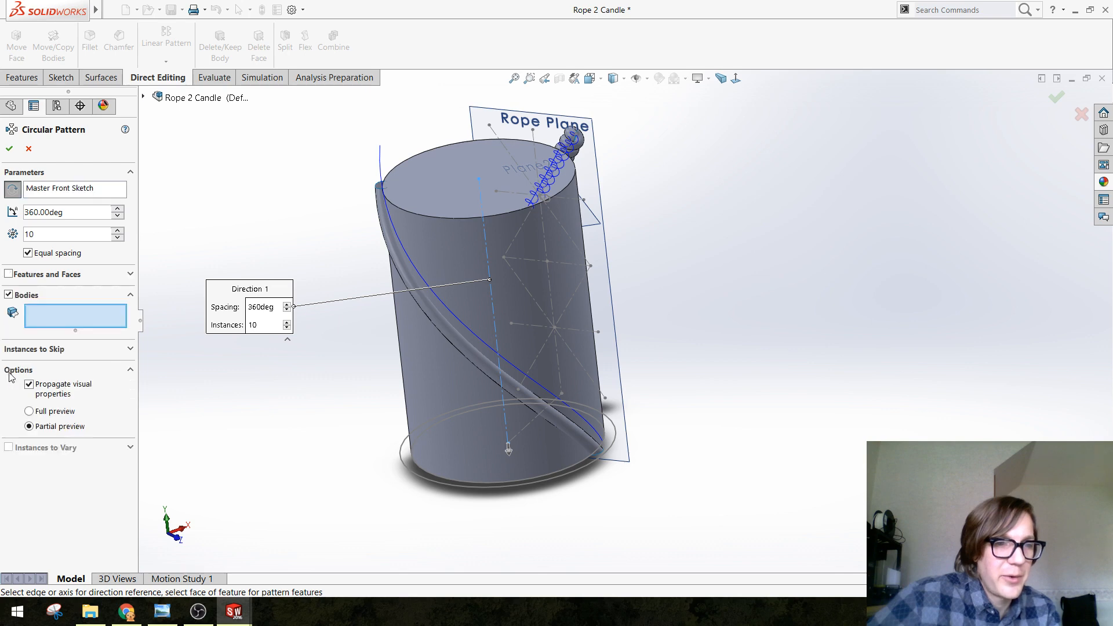
left_click(401, 263)
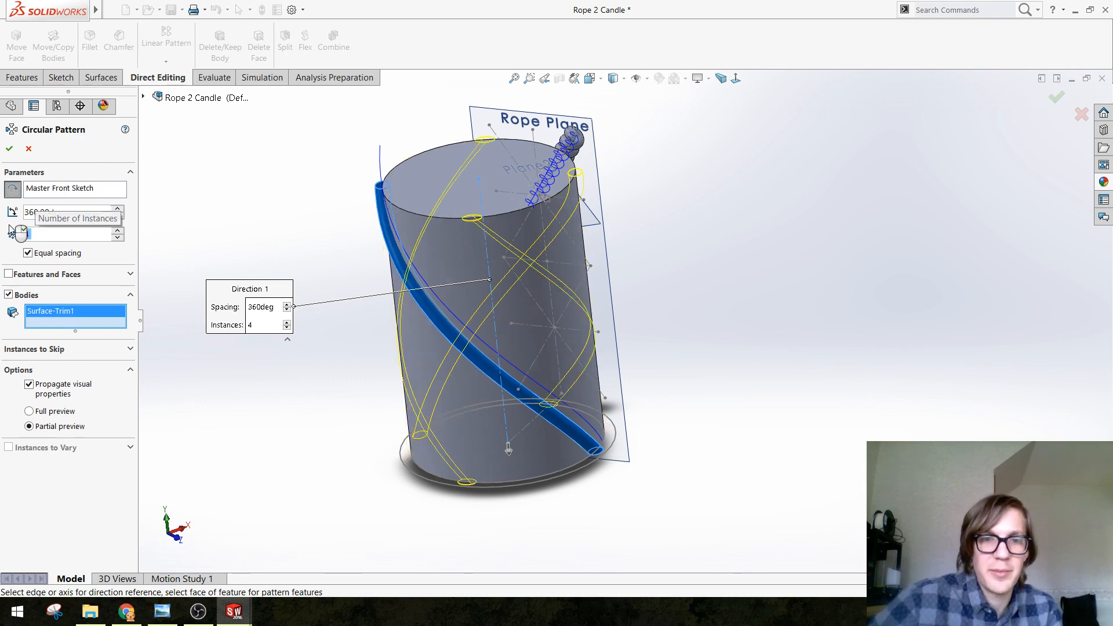
middle_click_drag(186, 310, 308, 288)
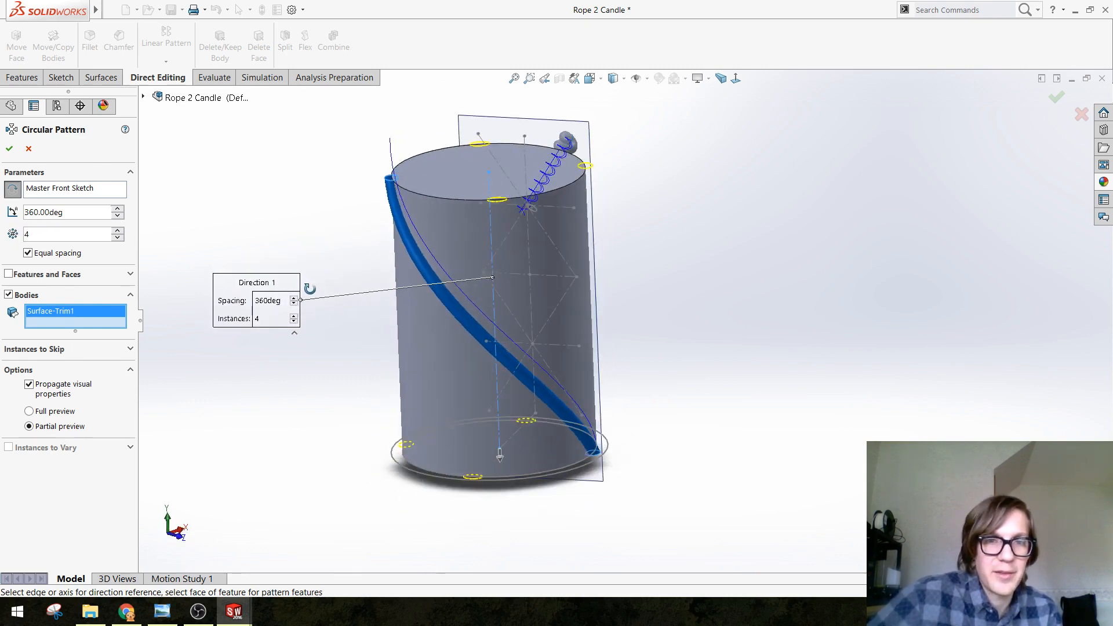
left_click(8, 152)
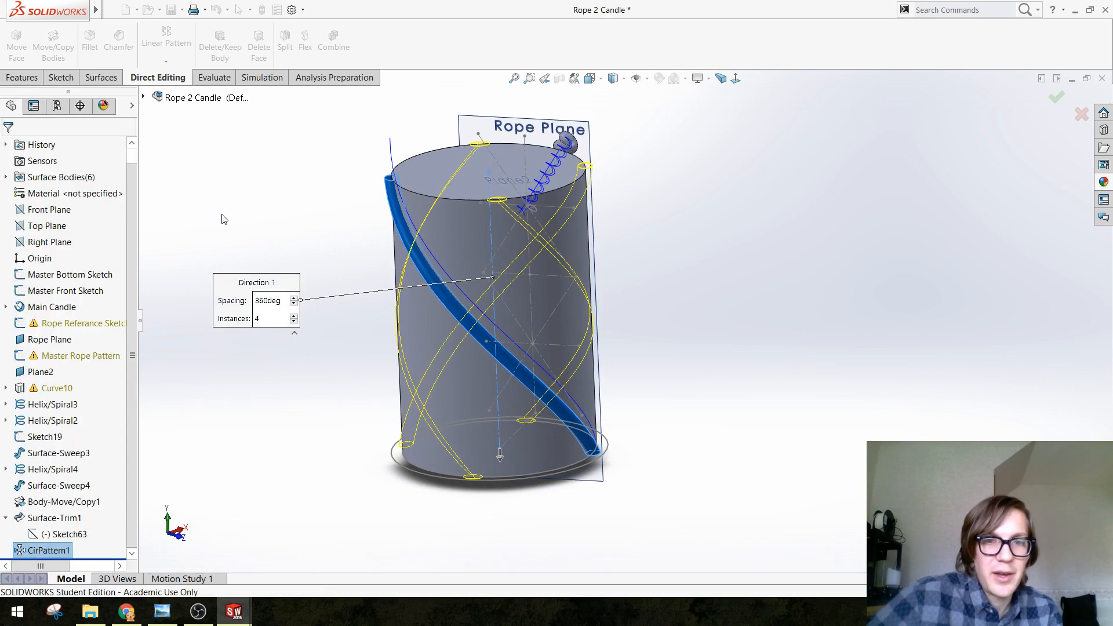
Examine the patterned helical tubes around the candle from the side and from above
middle_click_drag(360, 342, 210, 324)
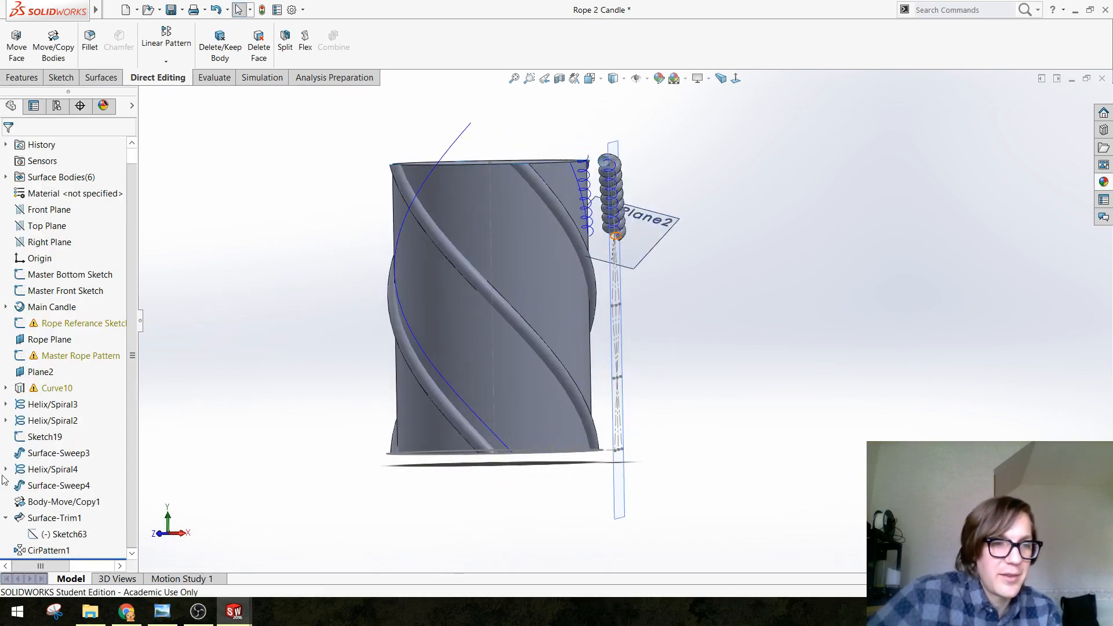
left_click(8, 518)
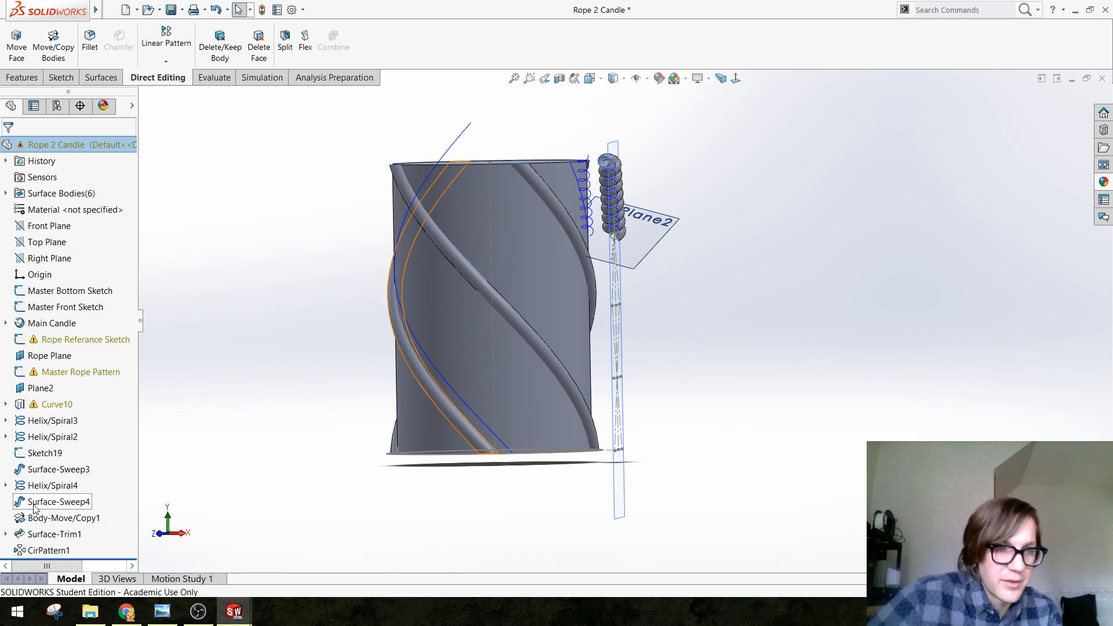
left_click(35, 504)
left_click(292, 428)
middle_click_drag(280, 360, 306, 514)
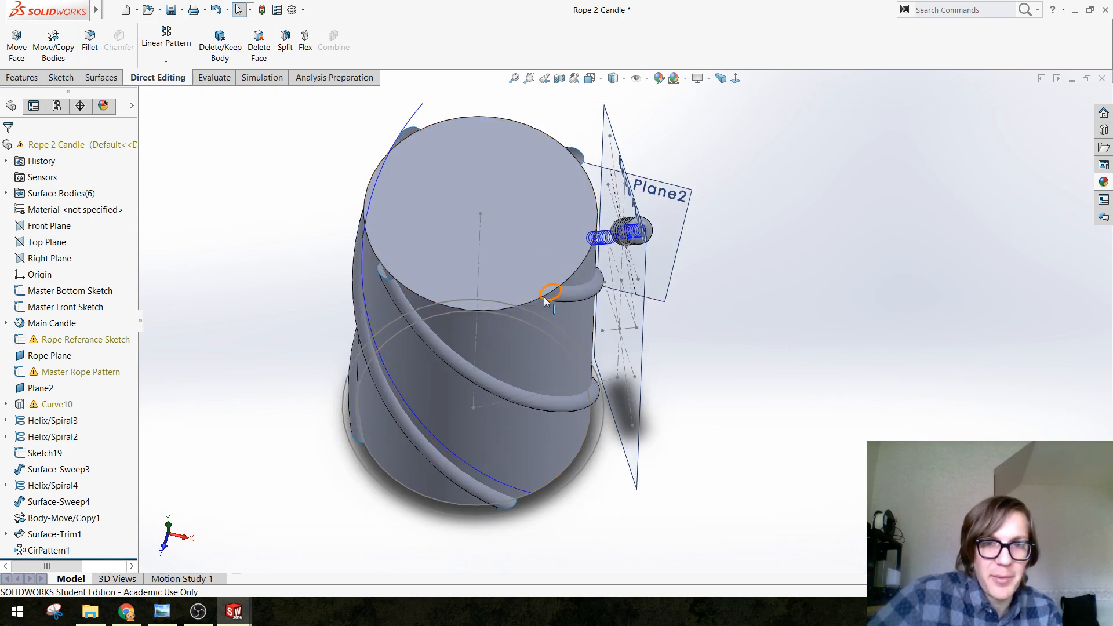
middle_click_drag(281, 372, 324, 197)
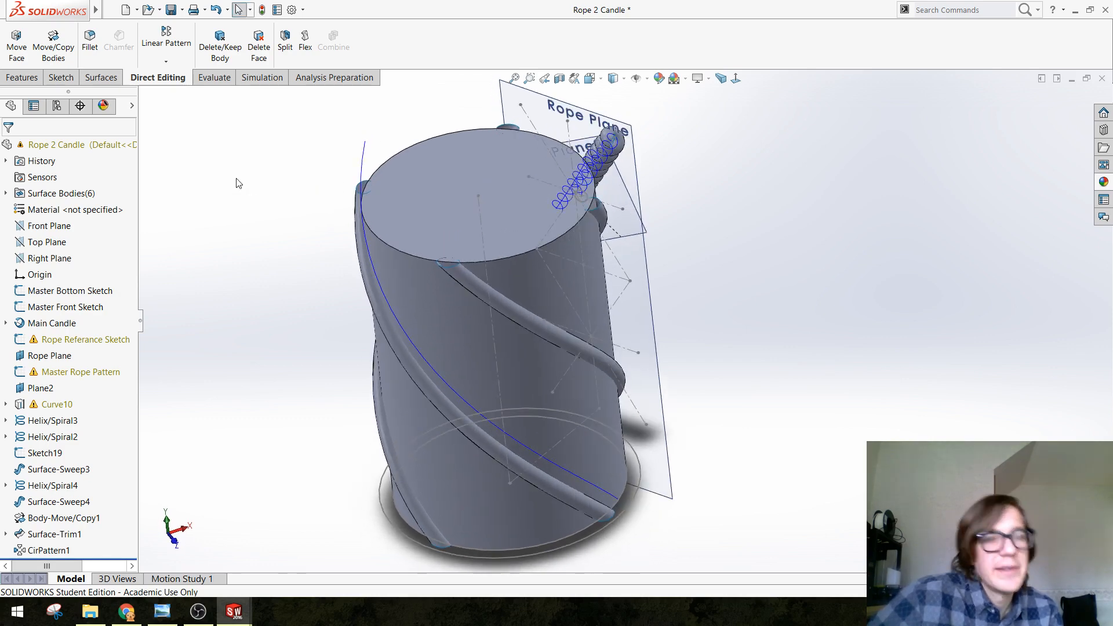
Mirror all four helical tube bodies about the Front Plane to form the crossing diamond pattern
left_click(184, 62)
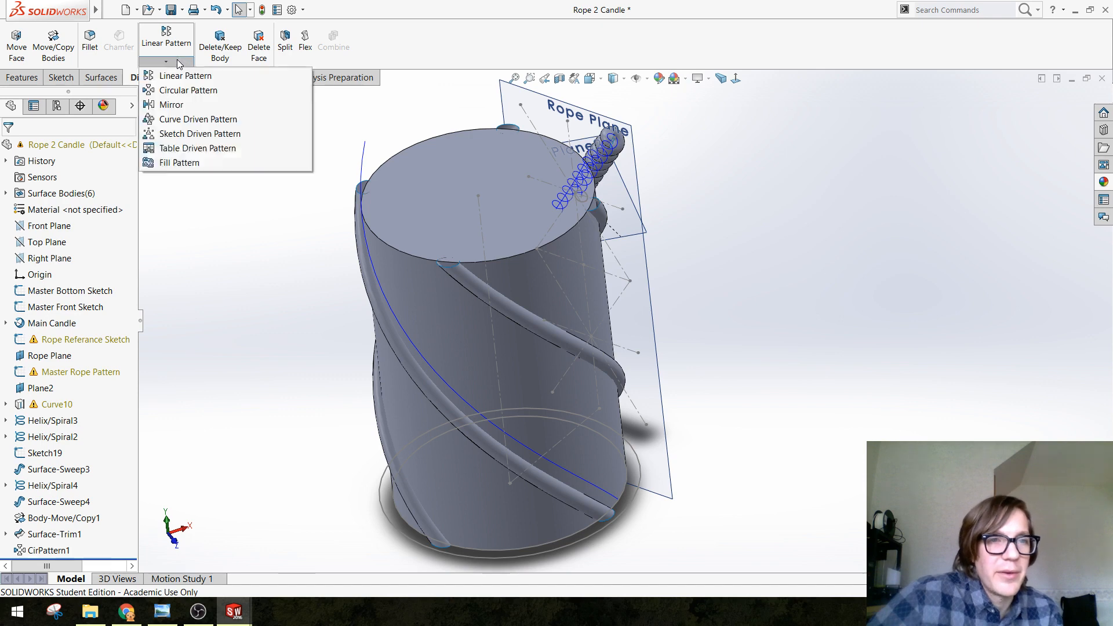
left_click(172, 105)
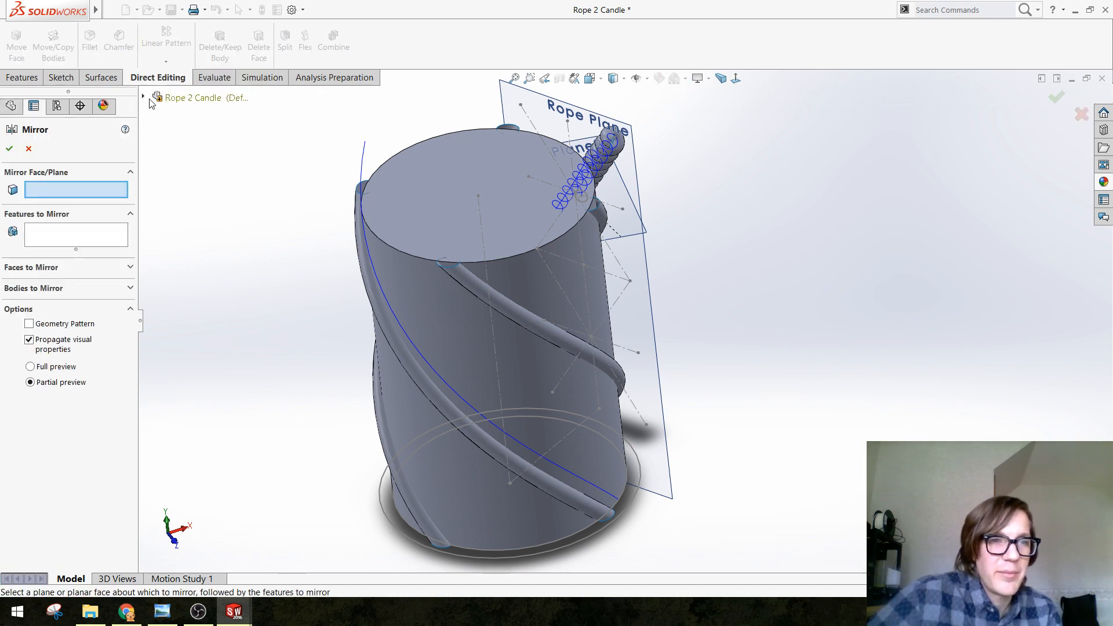
left_click(144, 97)
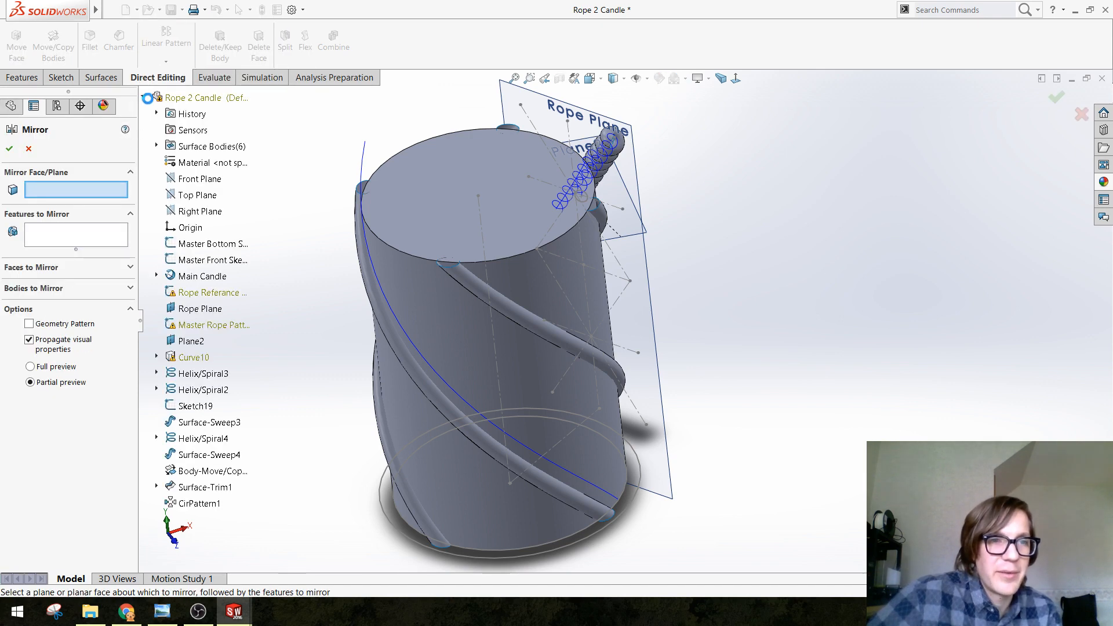
left_click(200, 178)
left_click(20, 289)
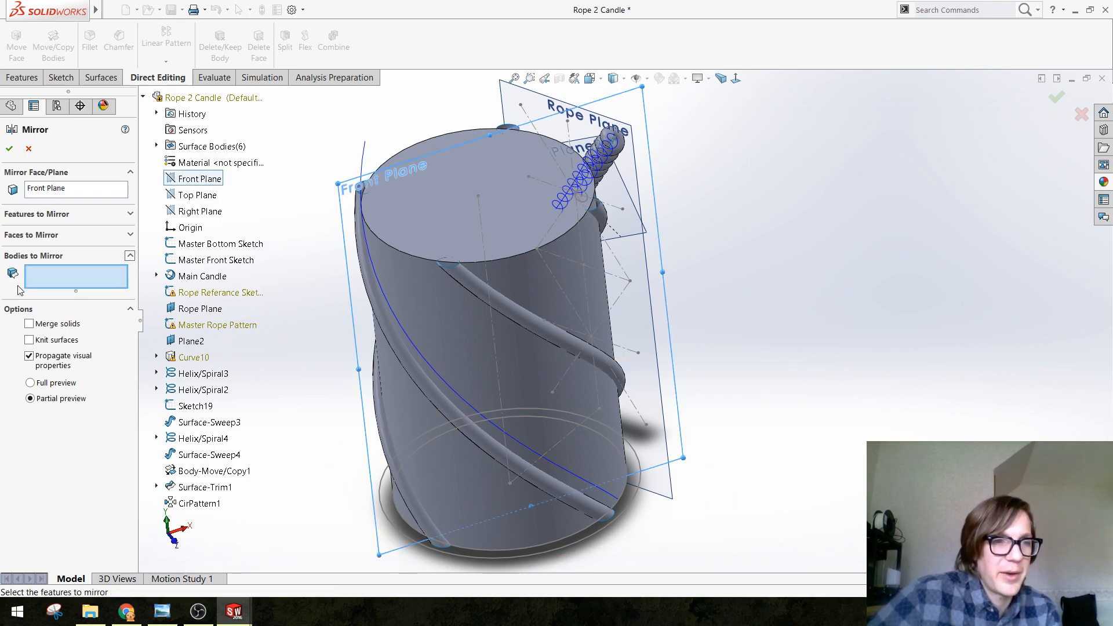
left_click(367, 281)
left_click(493, 298)
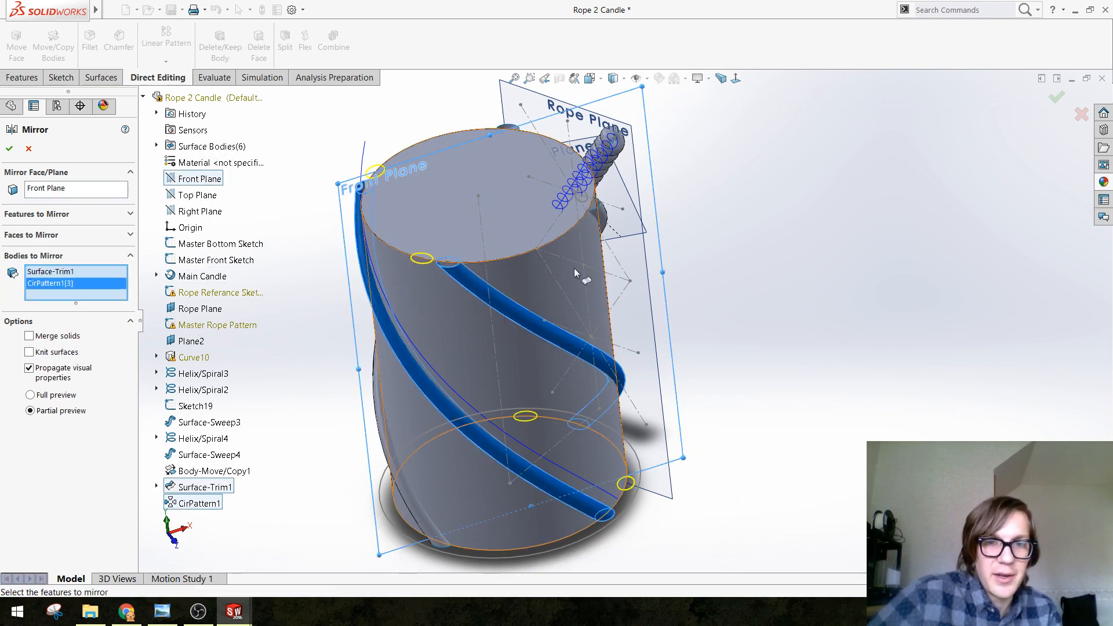
left_click(605, 223)
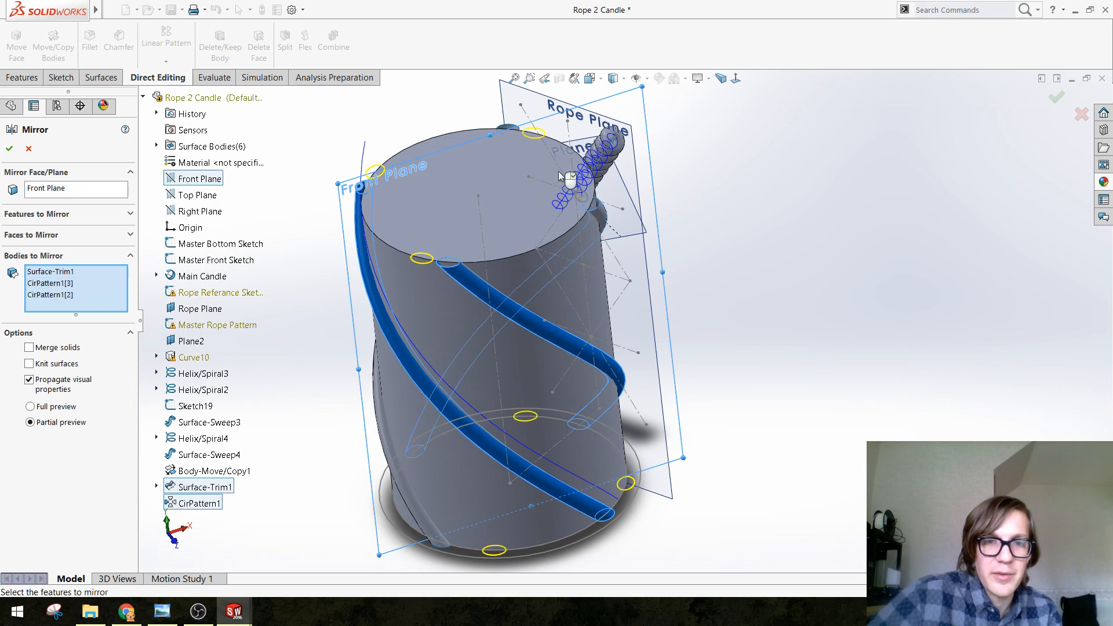
left_click(508, 130)
middle_click_drag(399, 355, 435, 354)
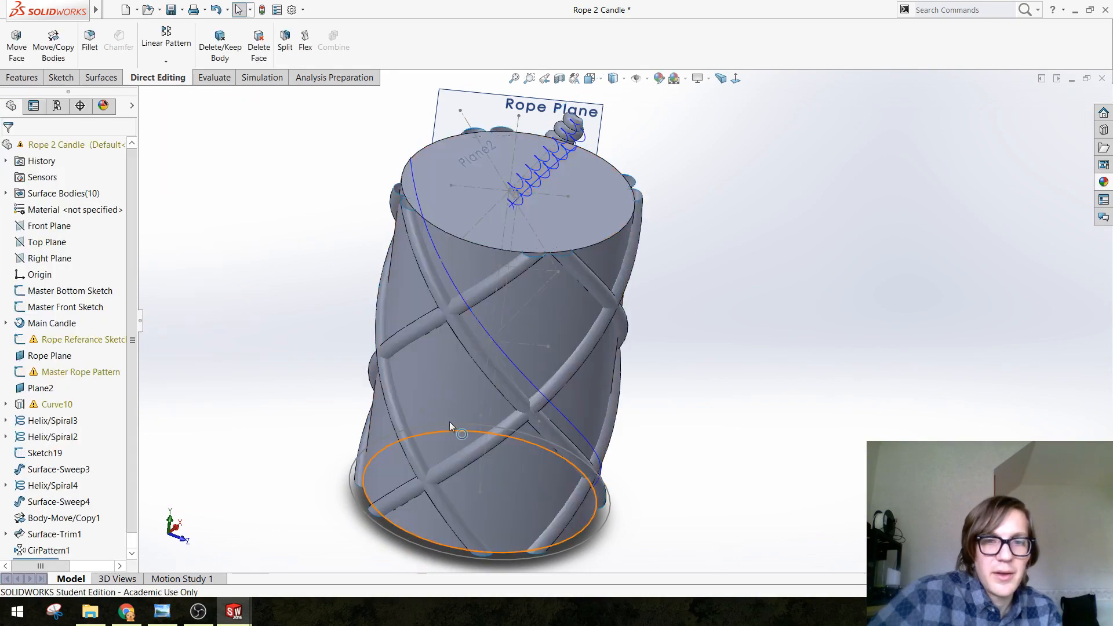
middle_click_drag(451, 426, 363, 485)
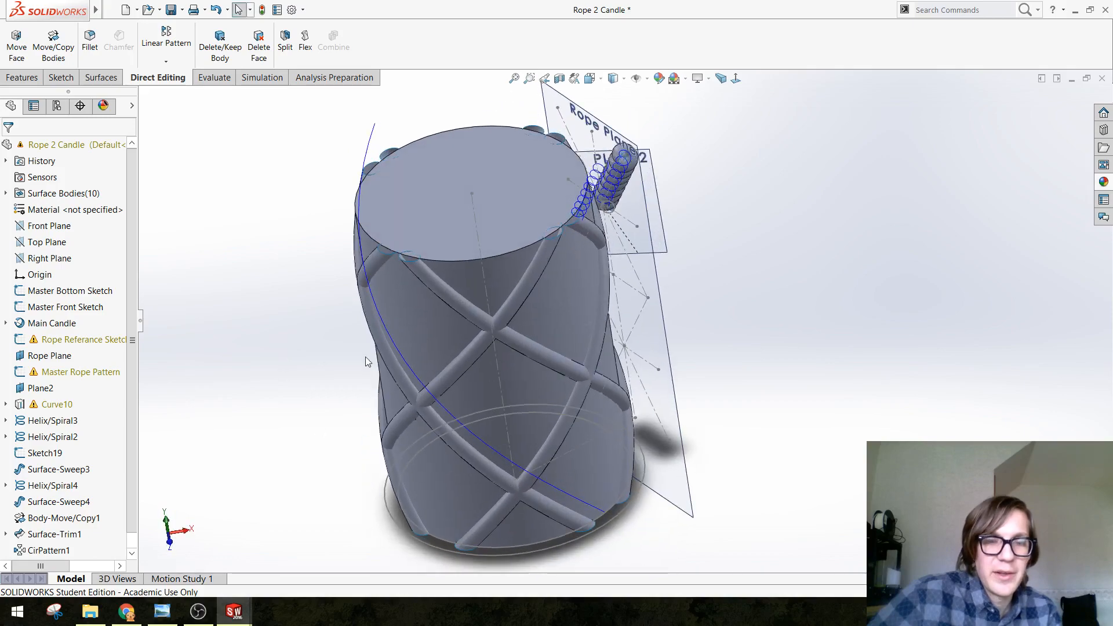
Examine the crossing rope tubes on the candle from the side and from above
scroll(581, 305, "up", 1)
scroll(581, 305, "down", 2)
middle_click_drag(494, 229, 587, 342)
scroll(588, 339, "up", 1)
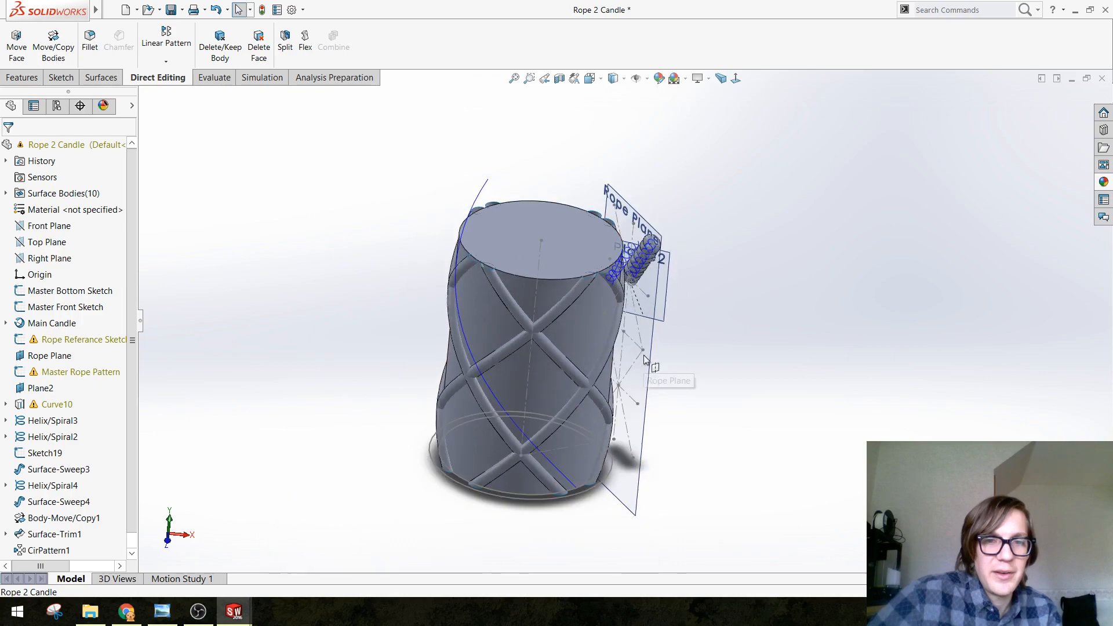
scroll(618, 342, "down", 1)
middle_click_drag(556, 221, 493, 320)
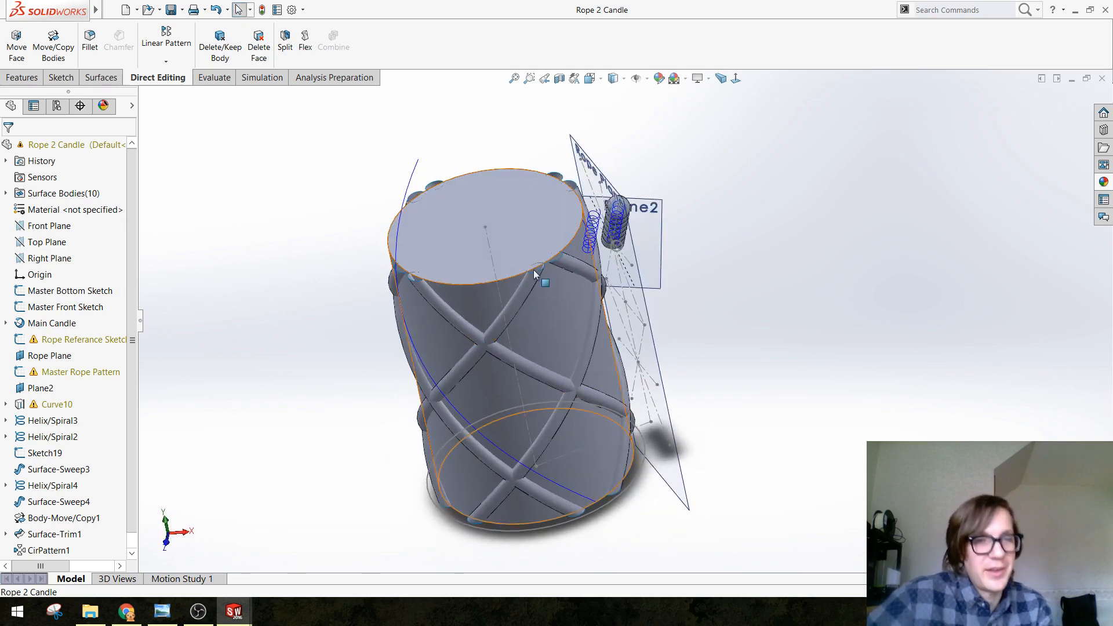
middle_click_drag(603, 330, 529, 328)
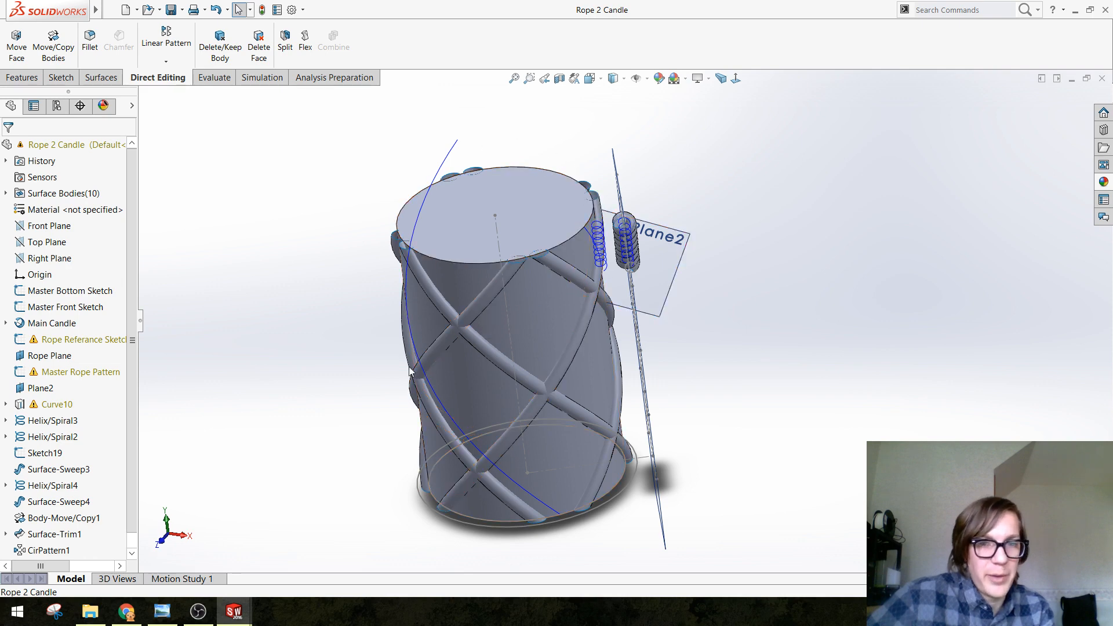
middle_click_drag(332, 300, 331, 351)
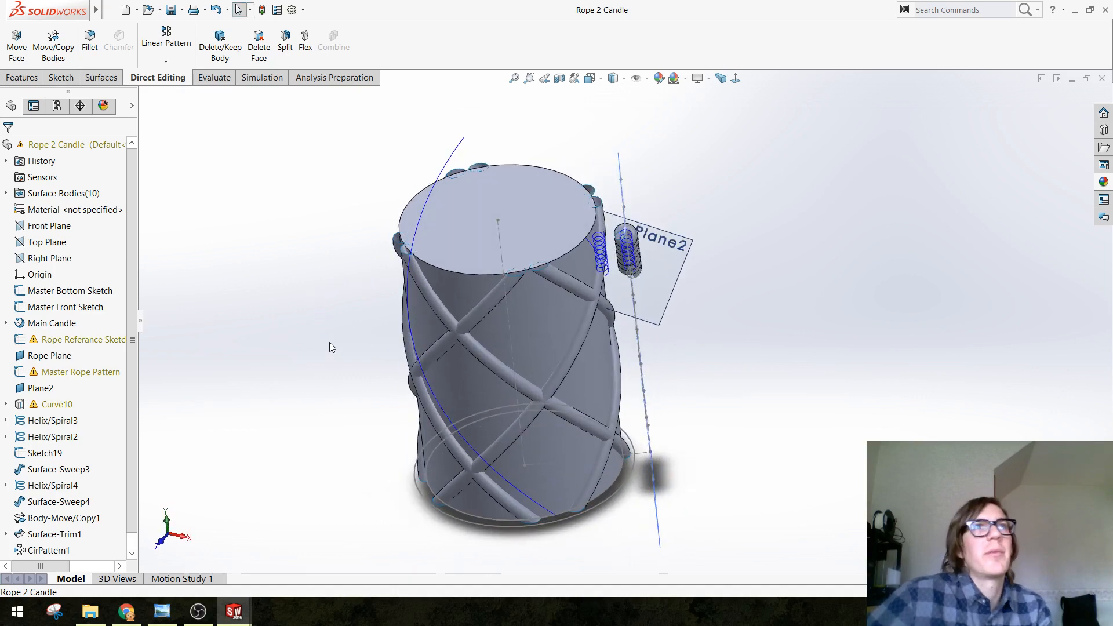
Hide the main candle body so that only the rope tubes are displayed
left_click(463, 288)
left_click(510, 256)
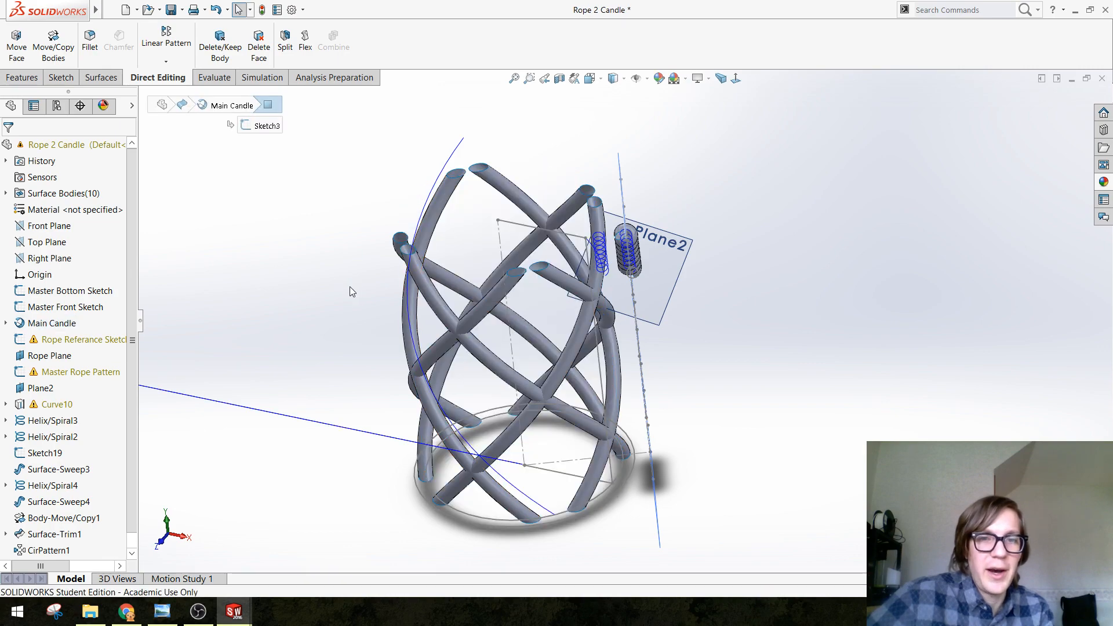
middle_click_drag(350, 268, 336, 238)
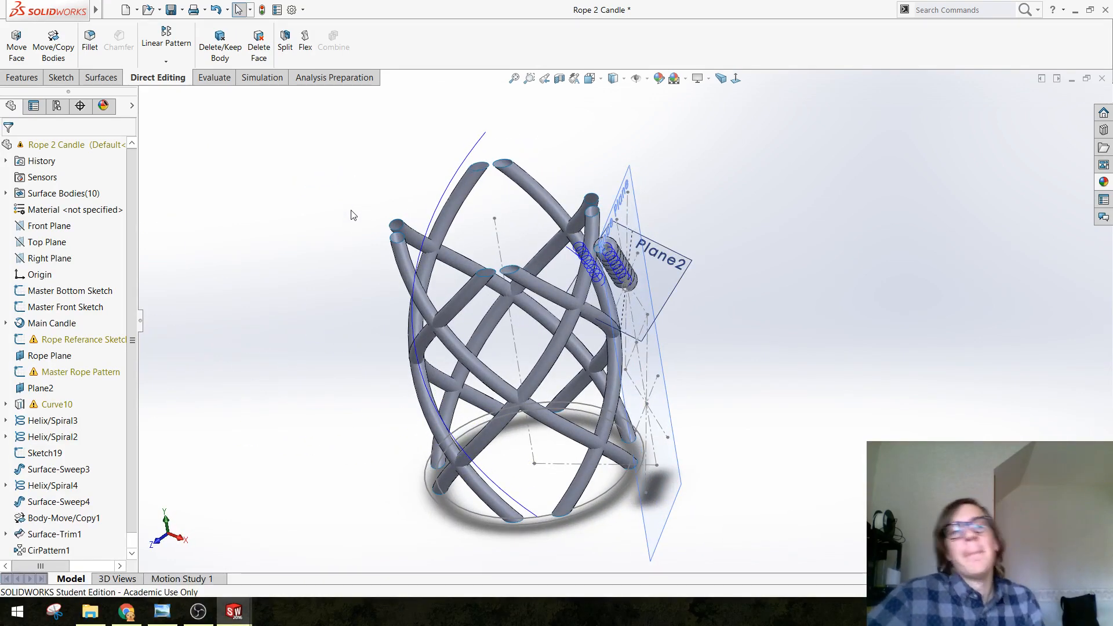
Set up a mutual surface trim with all eight crossing rope tubes as the trimming surfaces
left_click(108, 74)
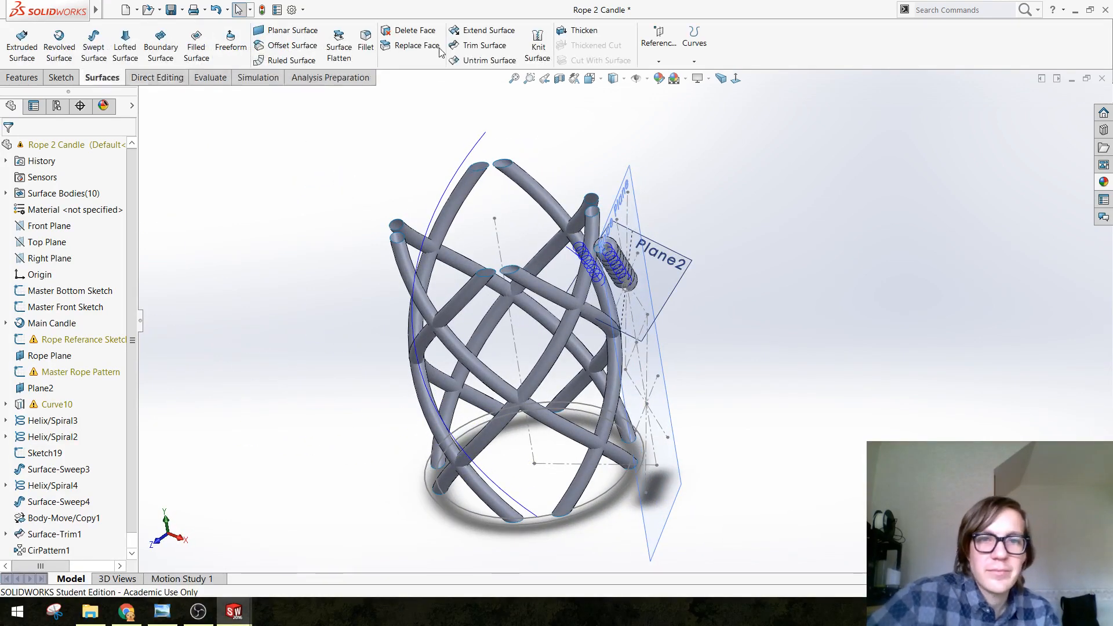
left_click(483, 46)
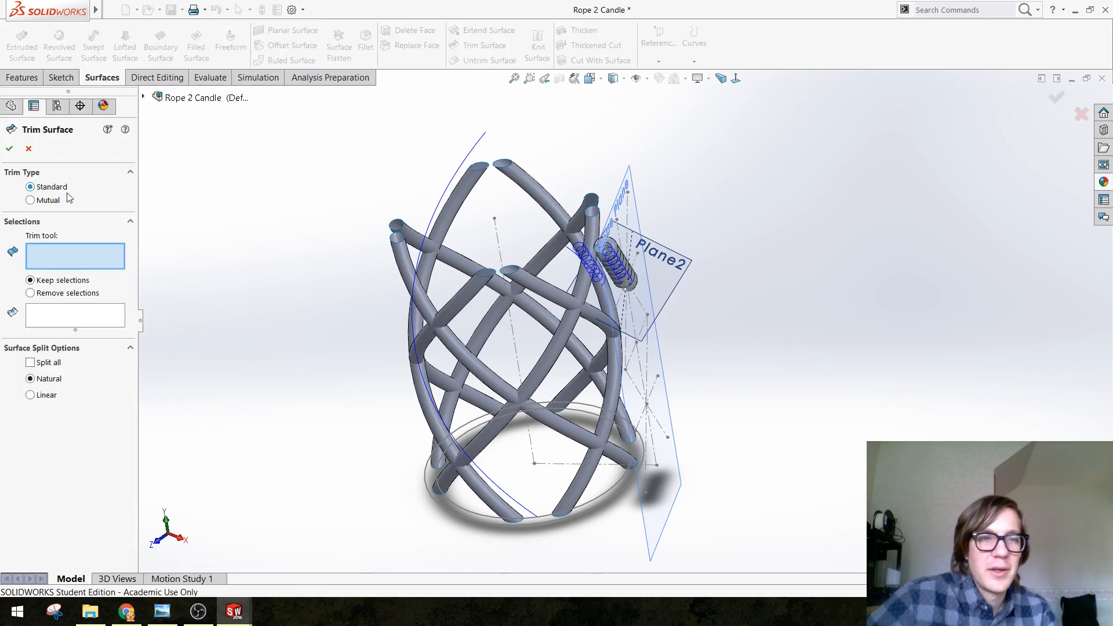
left_click(31, 200)
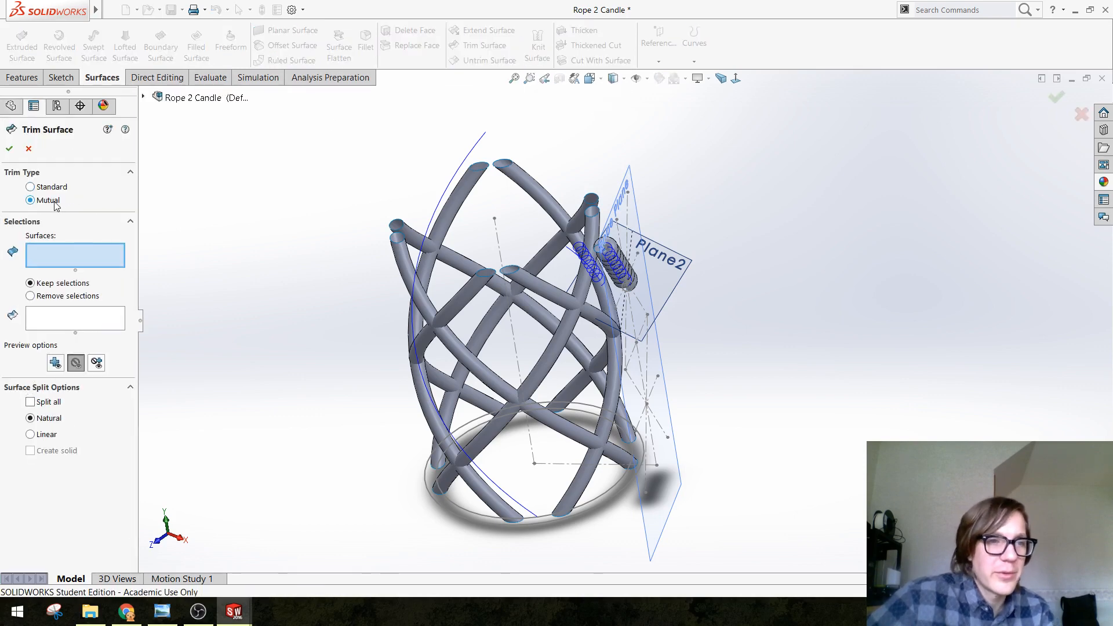
left_click(424, 259)
left_click(455, 225)
left_click(479, 200)
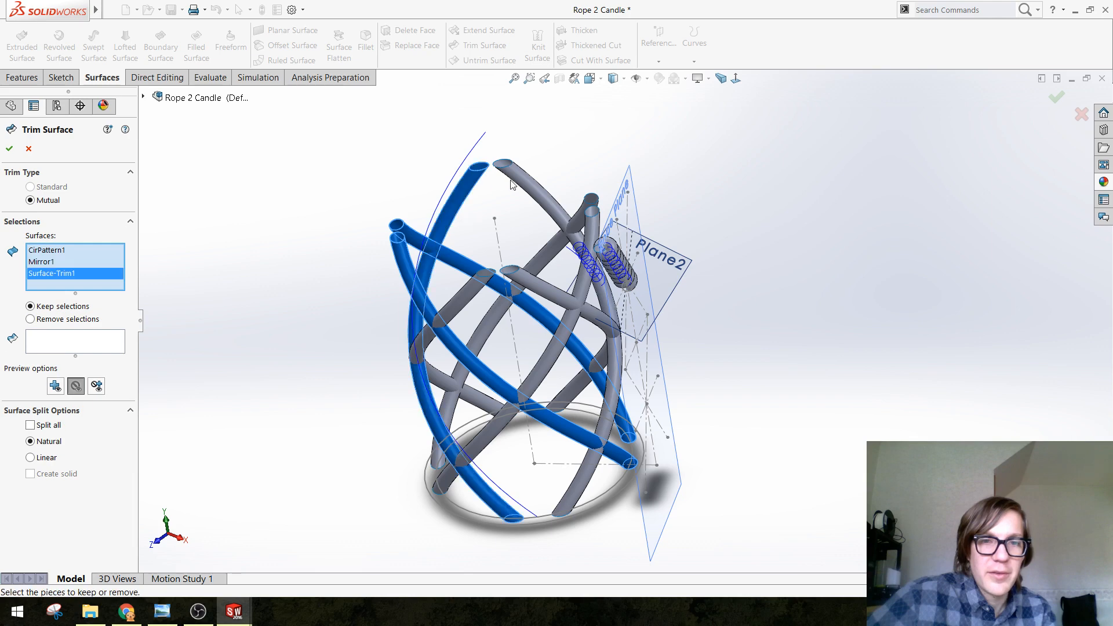
left_click(511, 184)
left_click(589, 214)
left_click(556, 243)
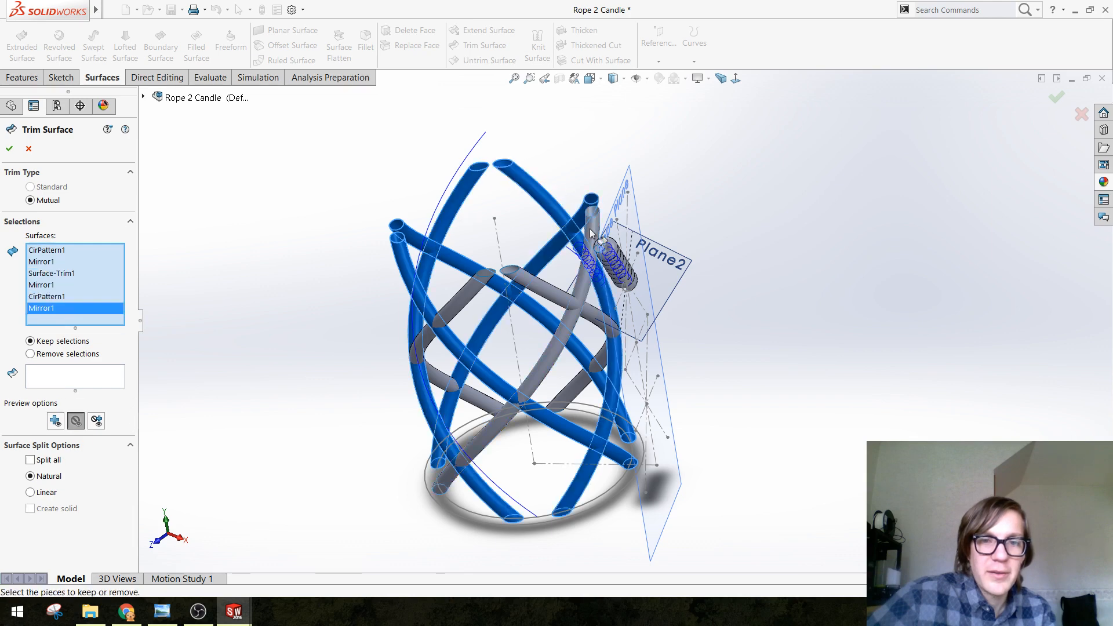
left_click(541, 284)
left_click(472, 295)
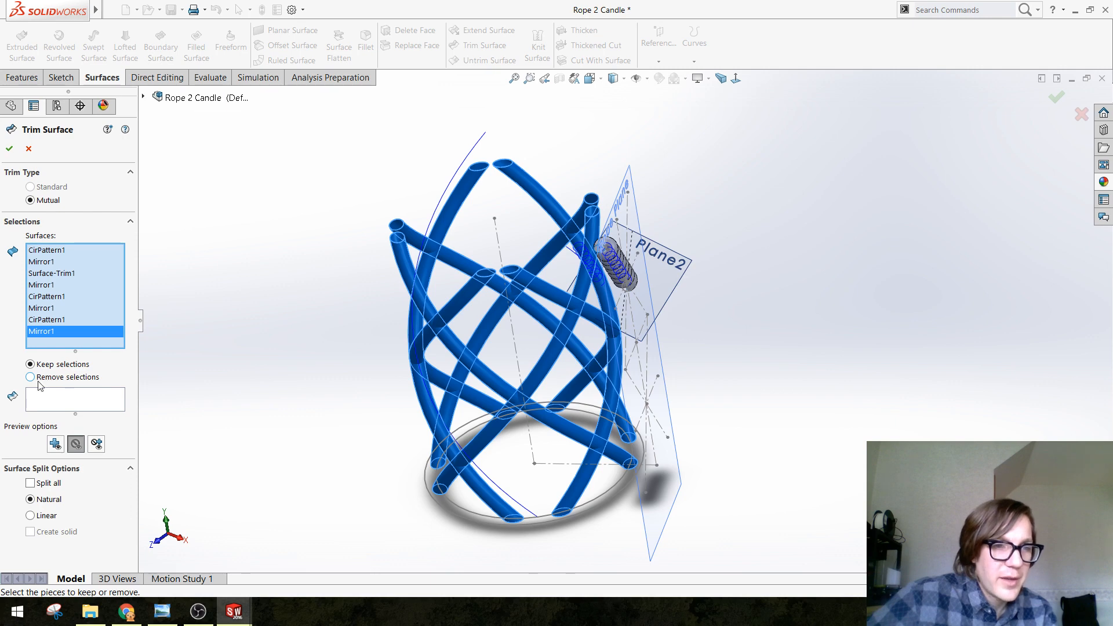
left_click(59, 404)
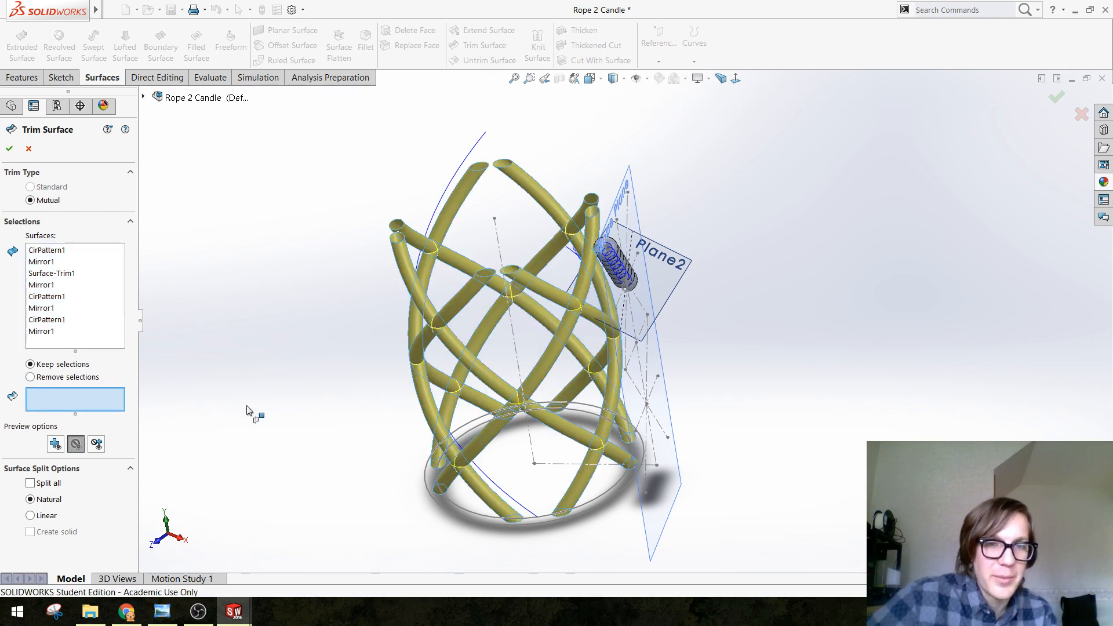
Try to pick the upper tube segments between the crossings as the pieces to keep in the mutual trim
middle_click_drag(251, 412, 415, 283)
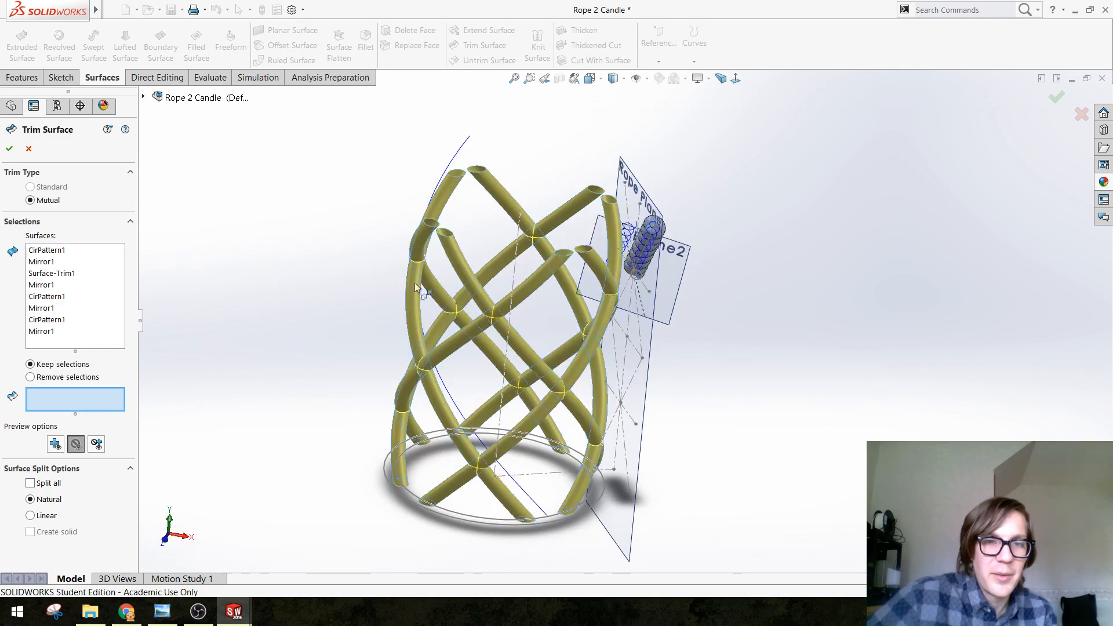
left_click(445, 200)
left_click(417, 242)
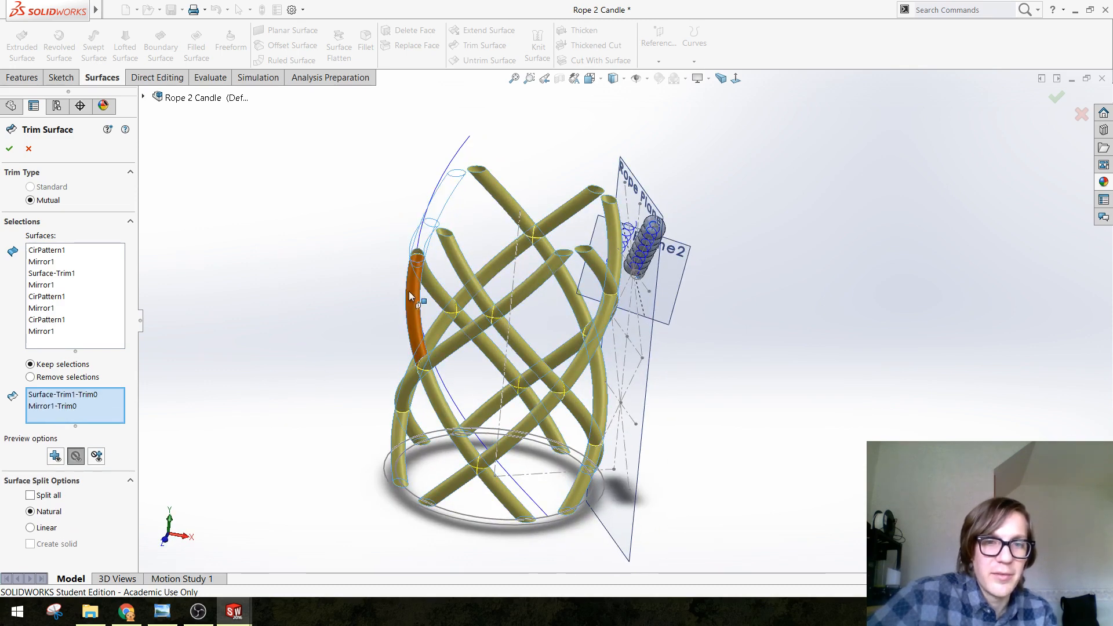
left_click(411, 296)
left_click(433, 296)
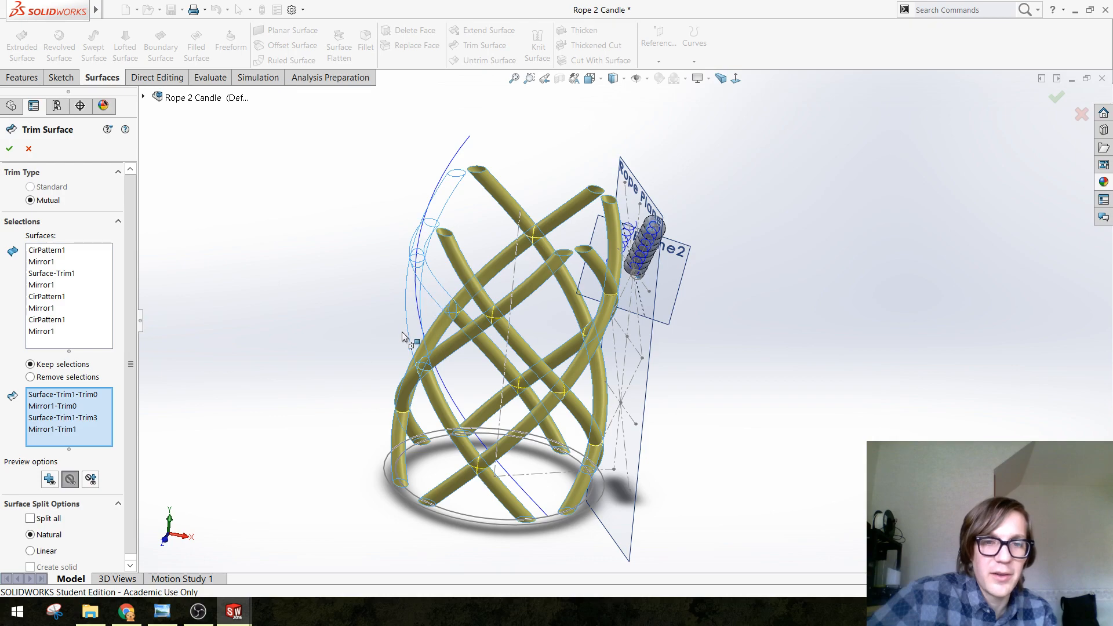
middle_click_drag(364, 321, 348, 377)
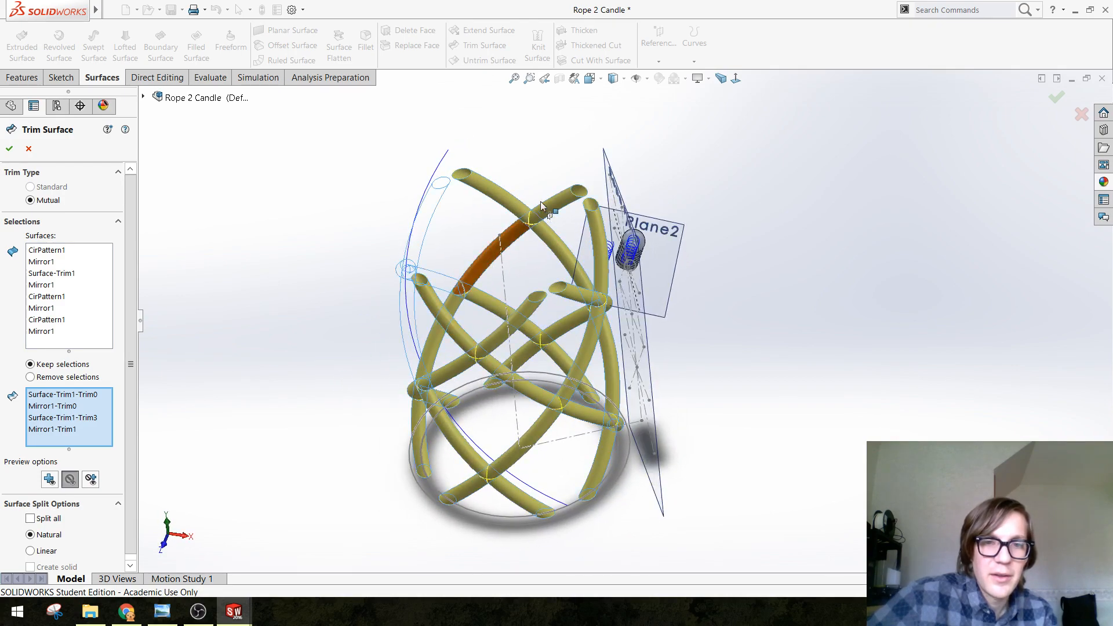
left_click(501, 198)
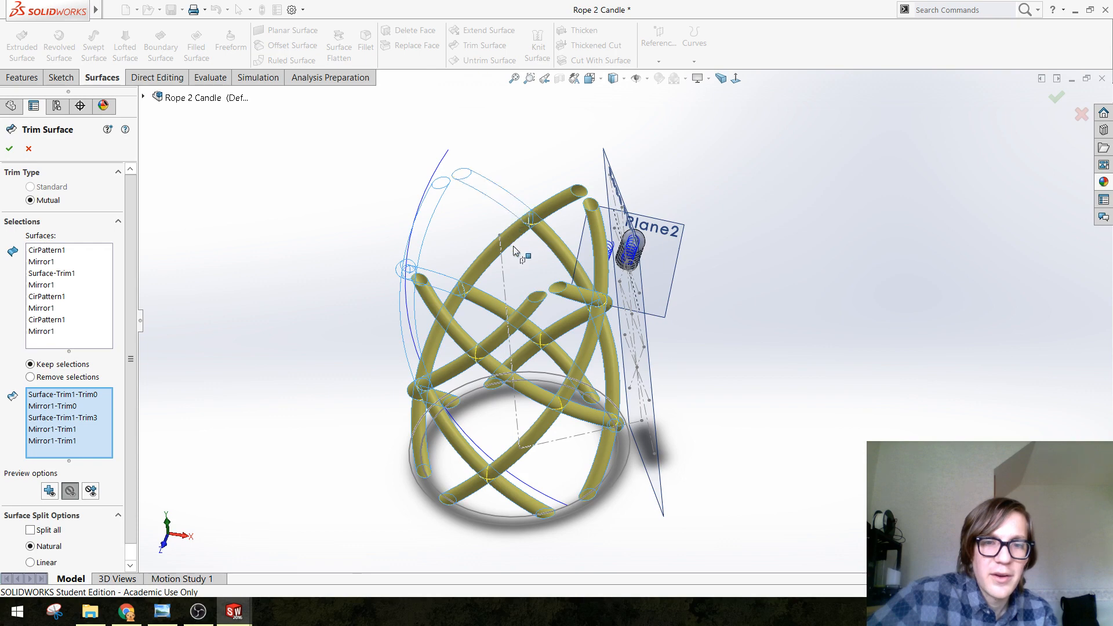
middle_click_drag(513, 250, 556, 243)
left_click(566, 243)
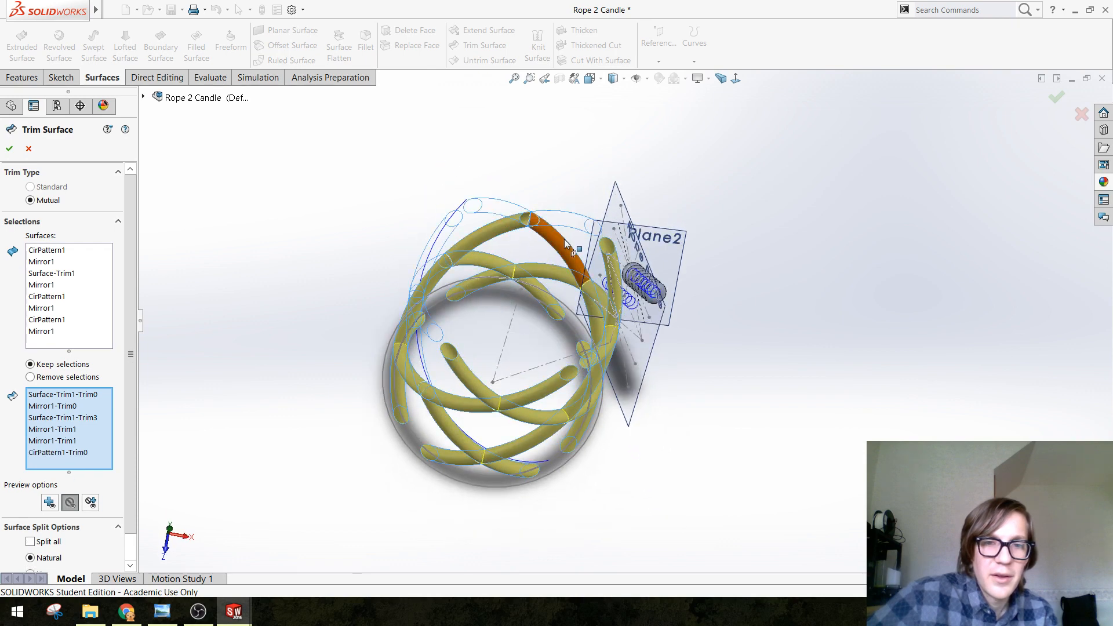
Remove all picked tube segments from the mutual trim's list of pieces to keep
right_click(70, 406)
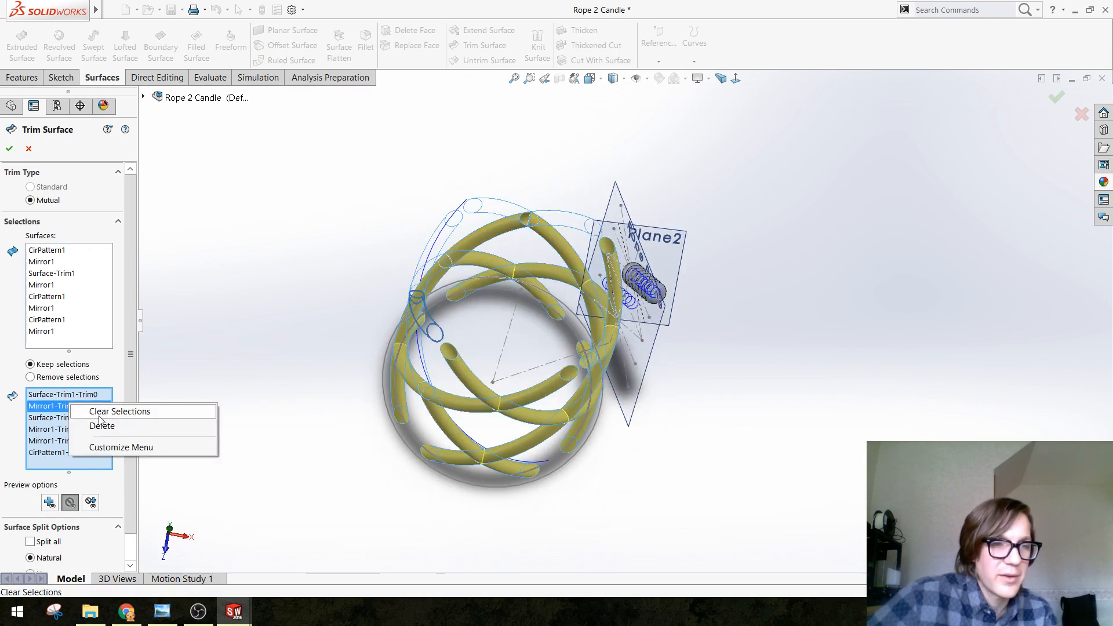
left_click(96, 423)
key("Delete")
key("Delete")
key("Delete")
key("Delete")
key("Delete")
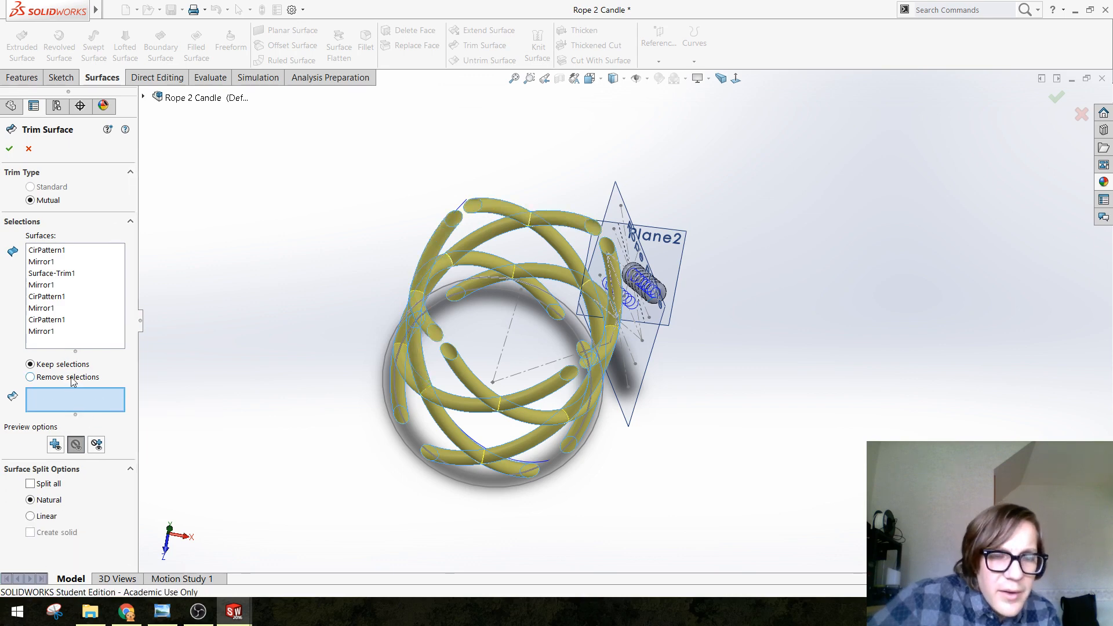
Switch the mutual trim to removing selections, check the tube crossings up close, and cancel the trim
middle_click_drag(267, 338, 429, 243)
scroll(495, 293, "down", 6)
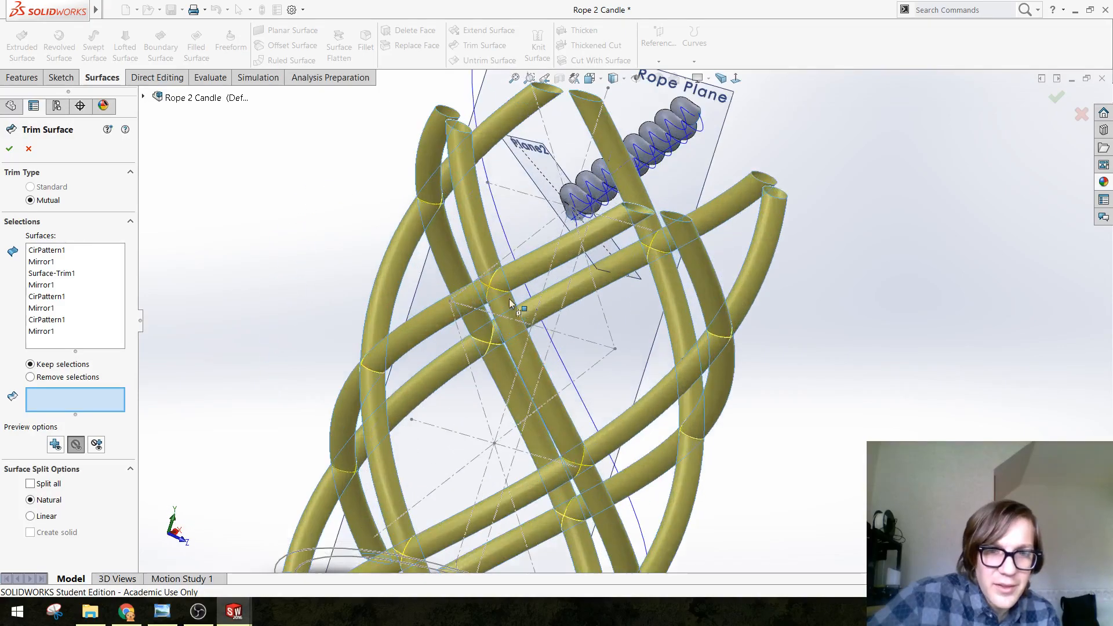
scroll(495, 294, "down", 3)
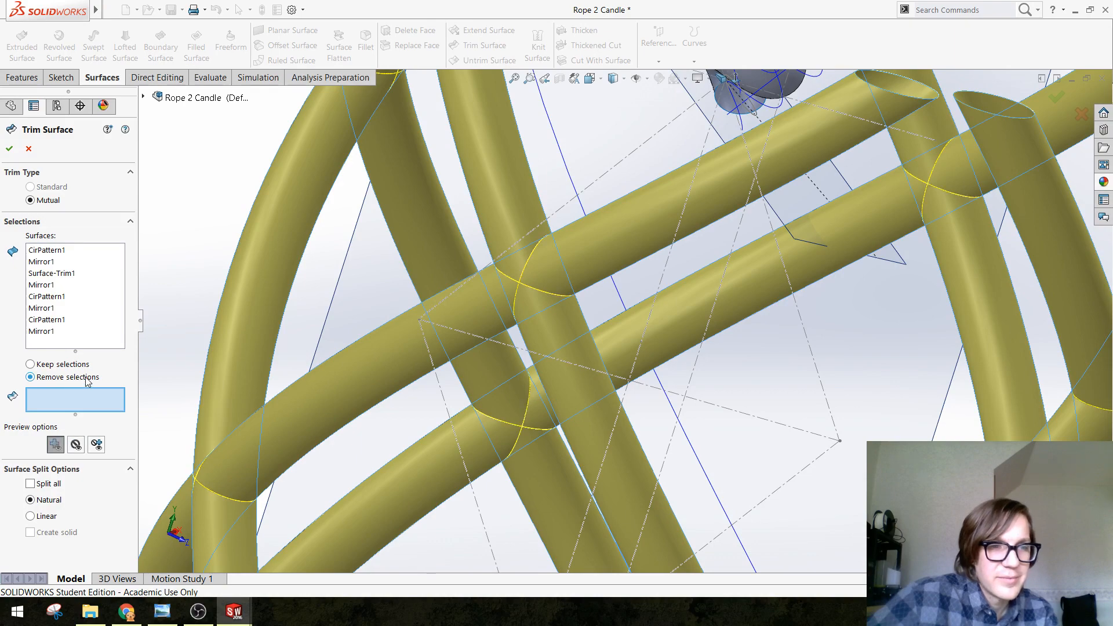
scroll(637, 408, "up", 10)
middle_click_drag(733, 391, 332, 359)
left_click(29, 148)
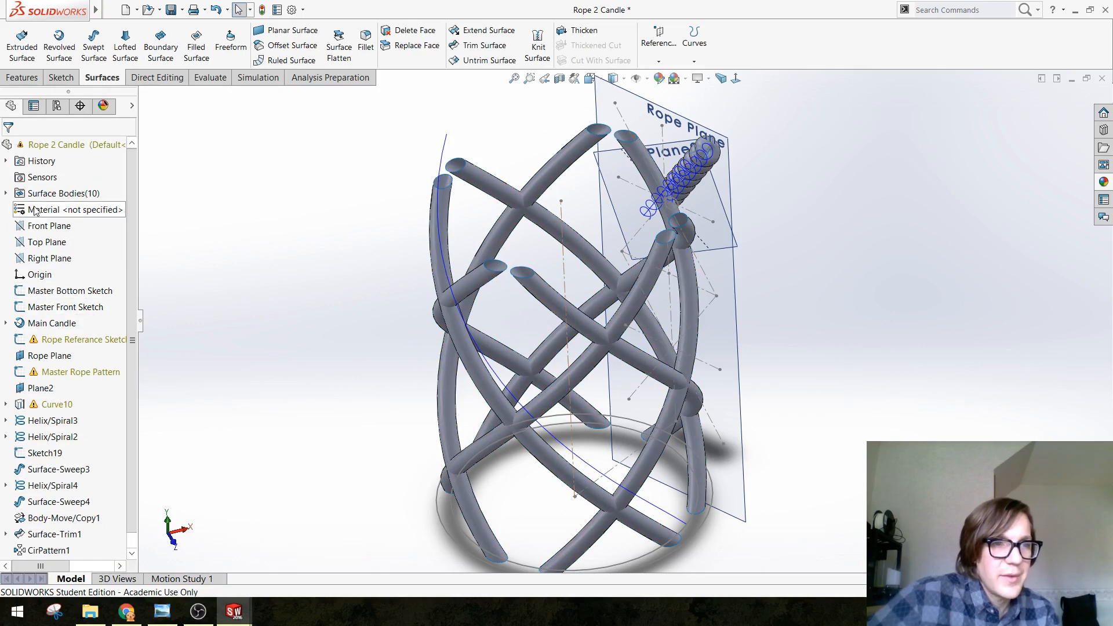
Show the hidden Main Candle surface body again
left_click(6, 193)
left_click(45, 210)
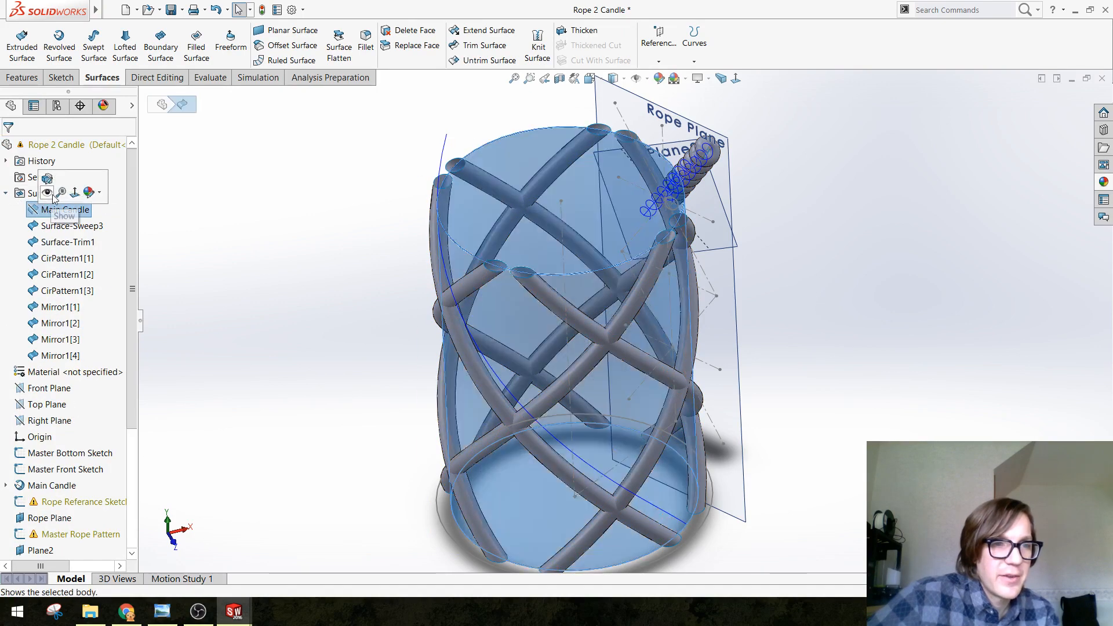
left_click(47, 192)
left_click(359, 296)
middle_click_drag(313, 309, 379, 185)
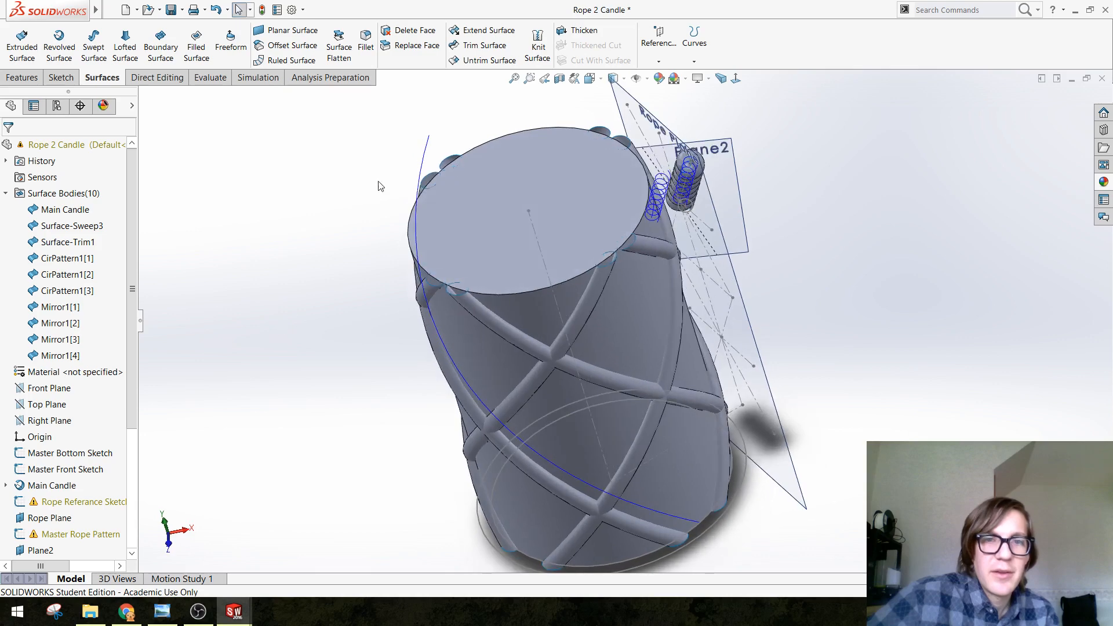
Trim all eight rope tubes with a standard trim using the Main Candle body as the tool, keeping the portions outside the candle
left_click(464, 51)
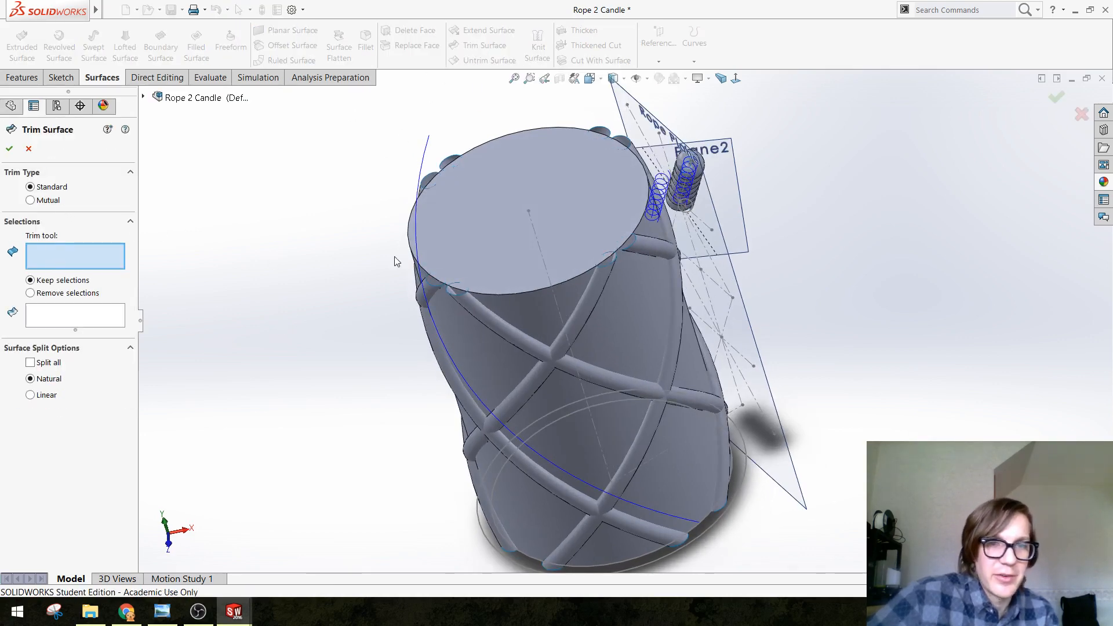
left_click(498, 224)
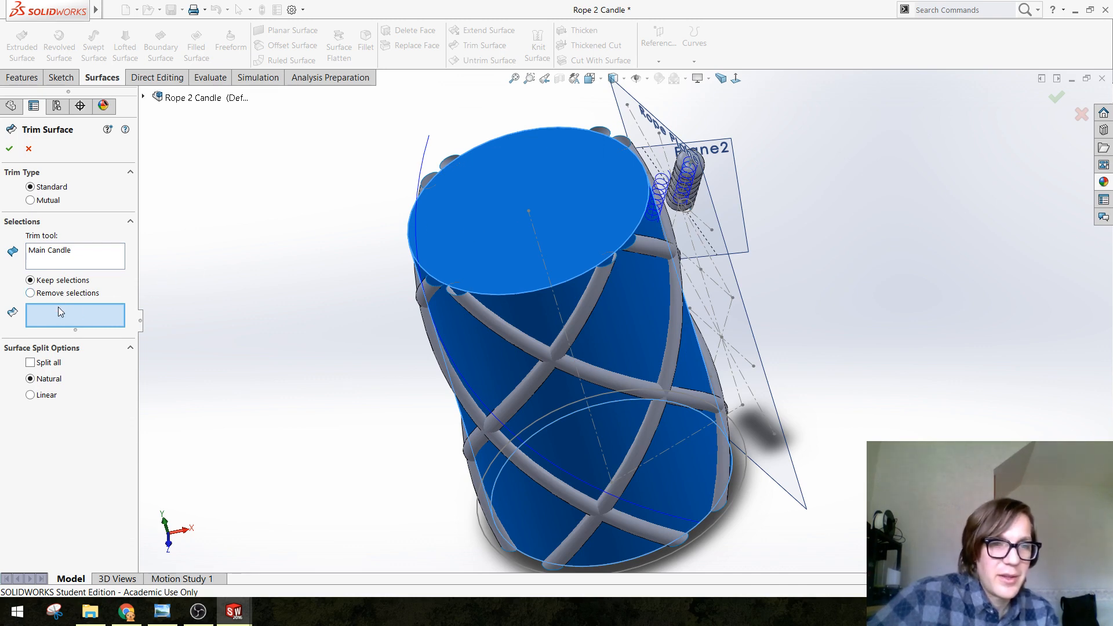
left_click(513, 333)
left_click(589, 316)
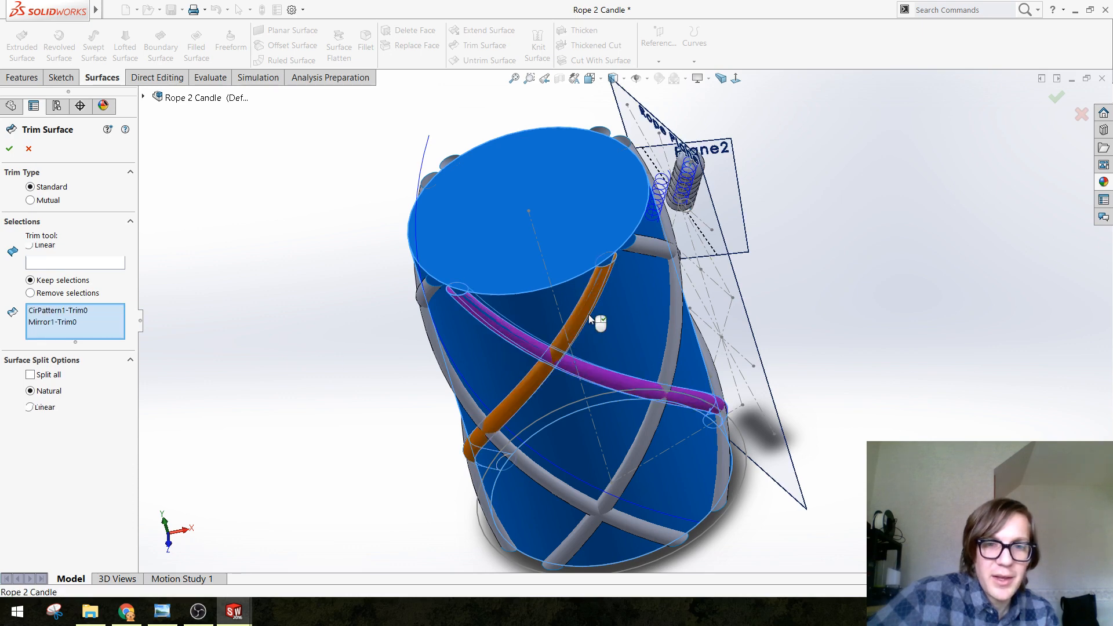
left_click(651, 255)
left_click(658, 400)
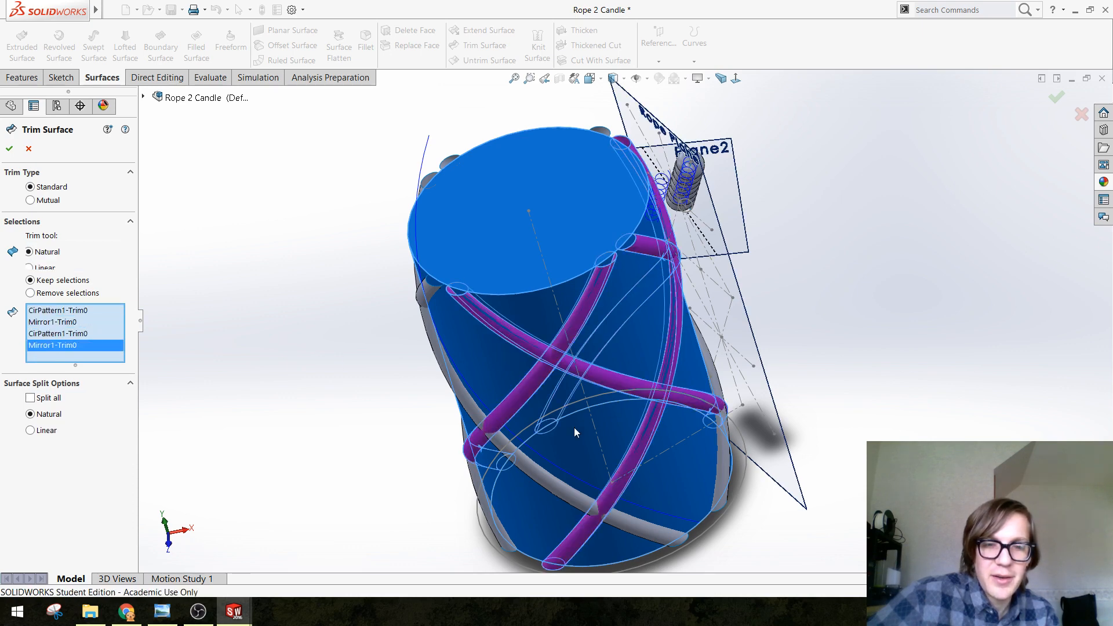
left_click(538, 468)
left_click(489, 506)
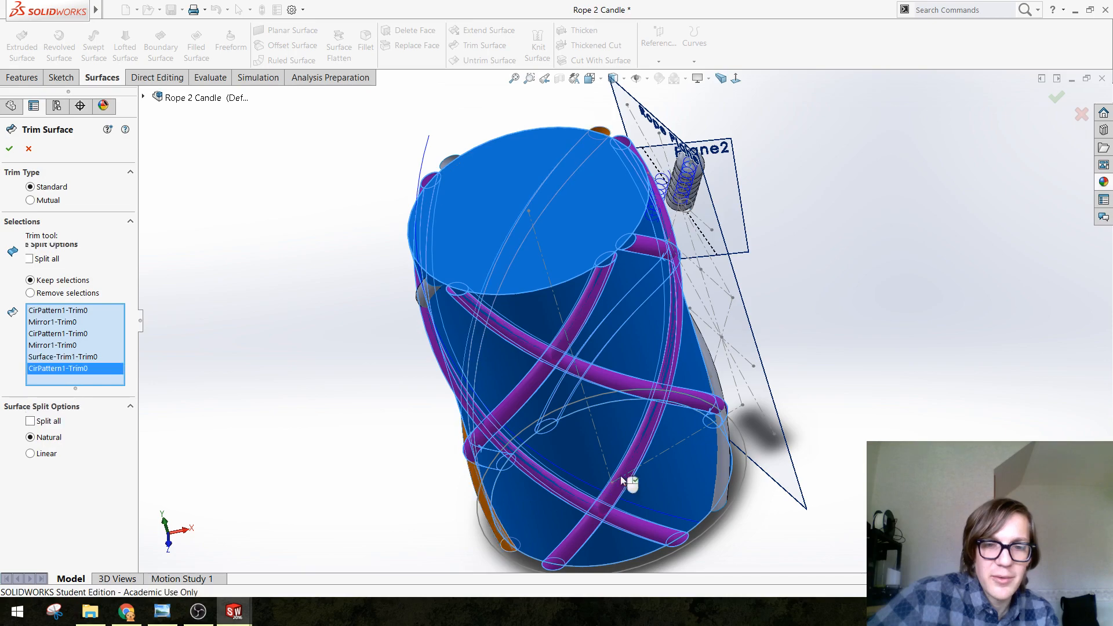
left_click(720, 438)
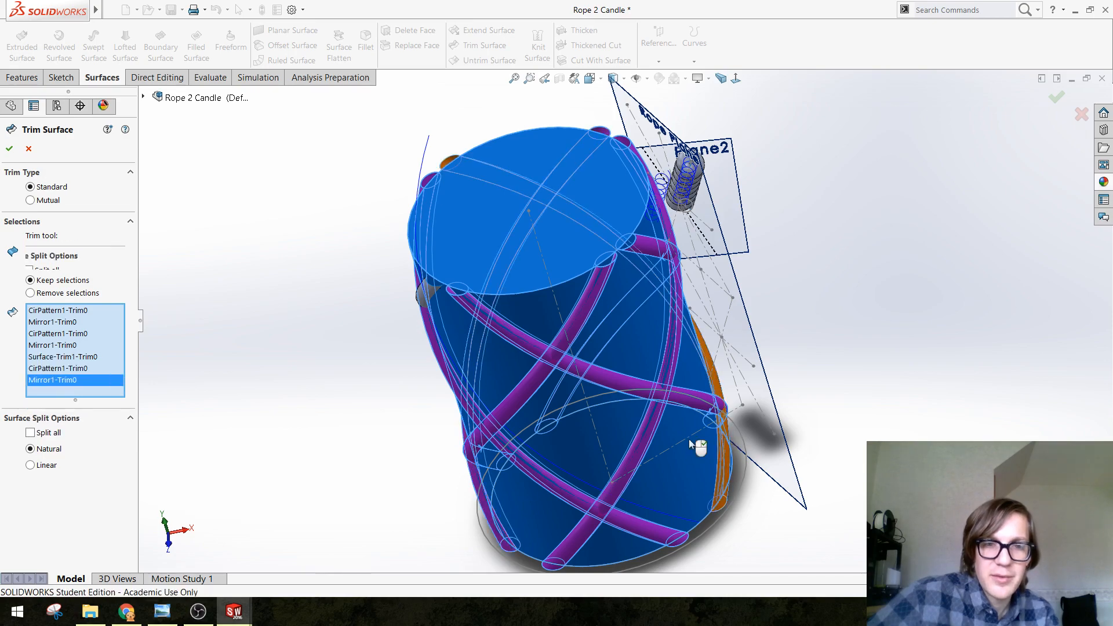
left_click(430, 299)
middle_click_drag(406, 347, 342, 255)
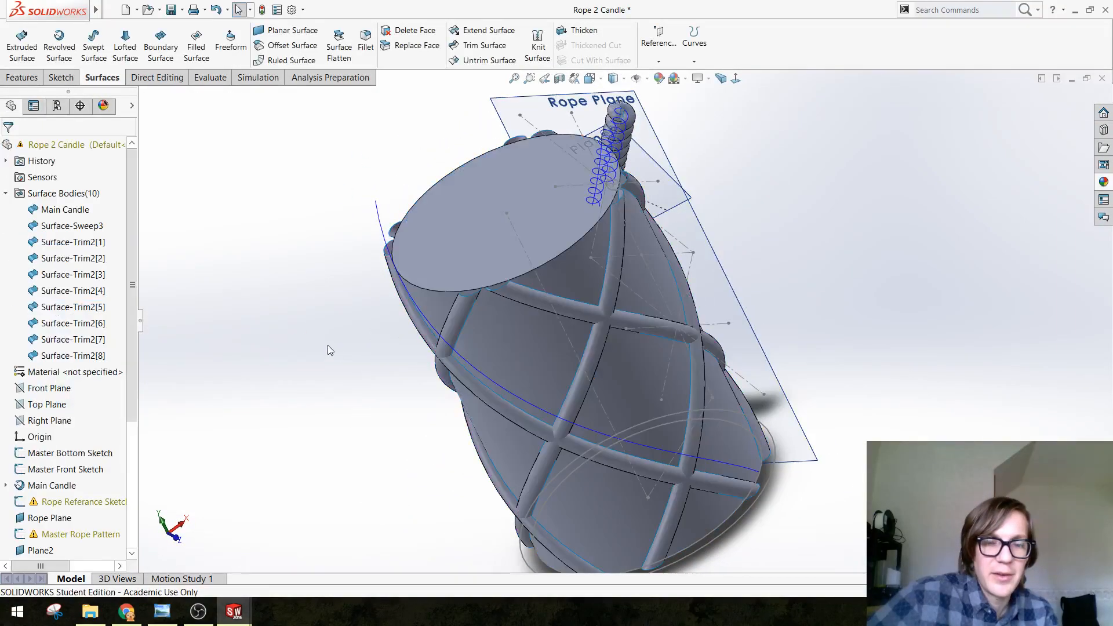
Hide the Main Candle surface body
mouse_move(328, 345)
middle_mouse_down()
mouse_move(326, 298)
mouse_move(313, 298)
mouse_move(319, 340)
middle_mouse_up()
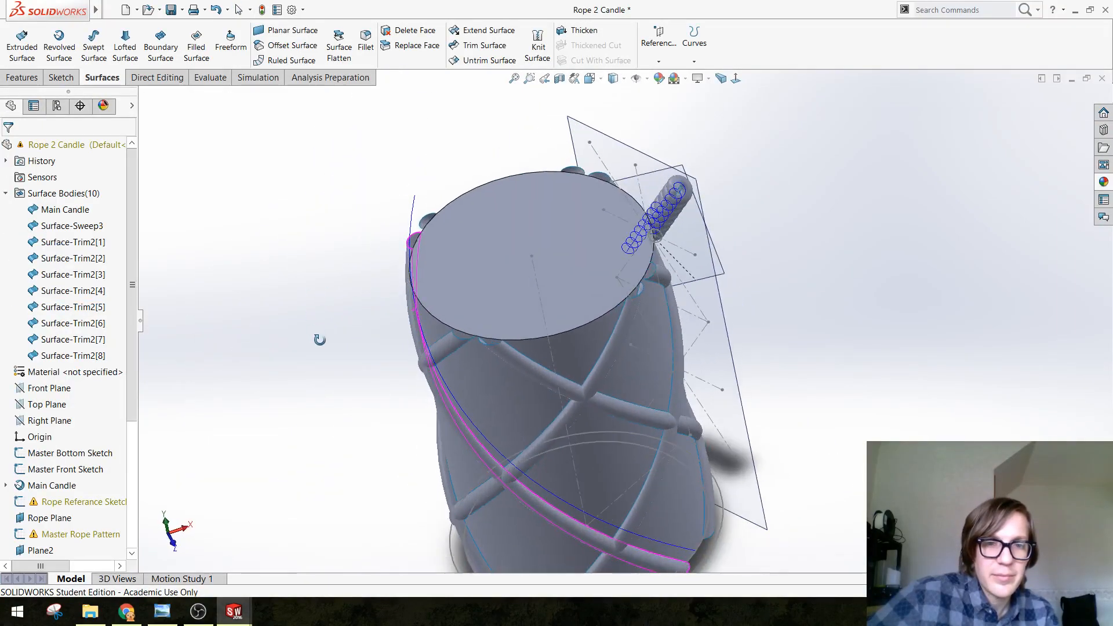
scroll(600, 405, "up", 4)
scroll(601, 406, "down", 2)
left_click(512, 234)
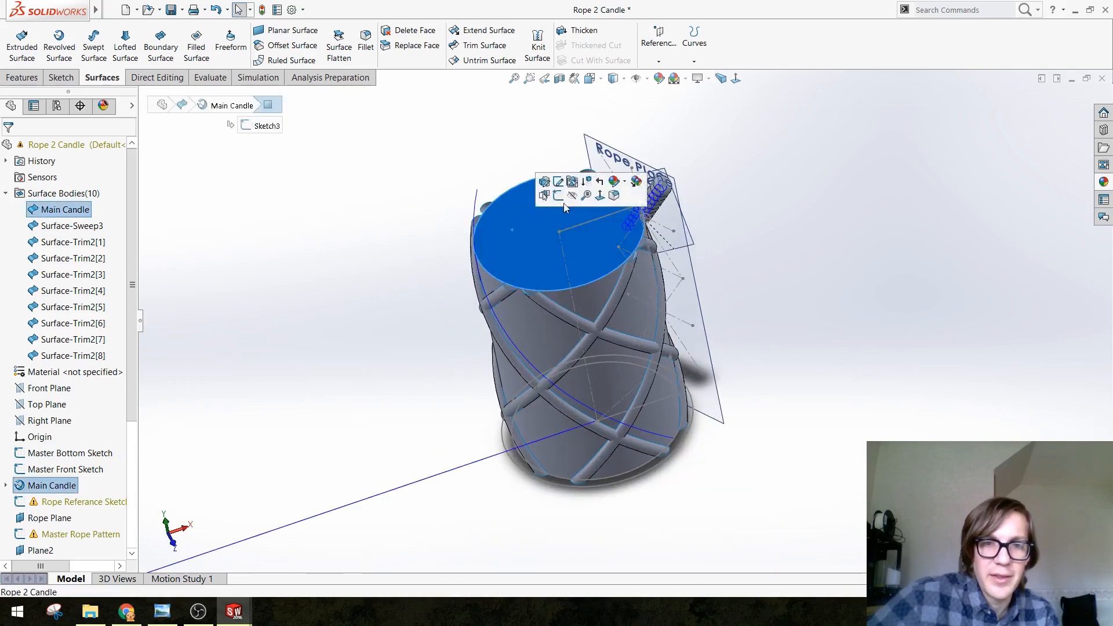
left_click(571, 200)
Start a mutual surface trim with all eight trimmed rope tubes as the trimming surfaces
middle_click_drag(406, 296, 427, 325)
scroll(600, 241, "down", 2)
scroll(580, 226, "down", 3)
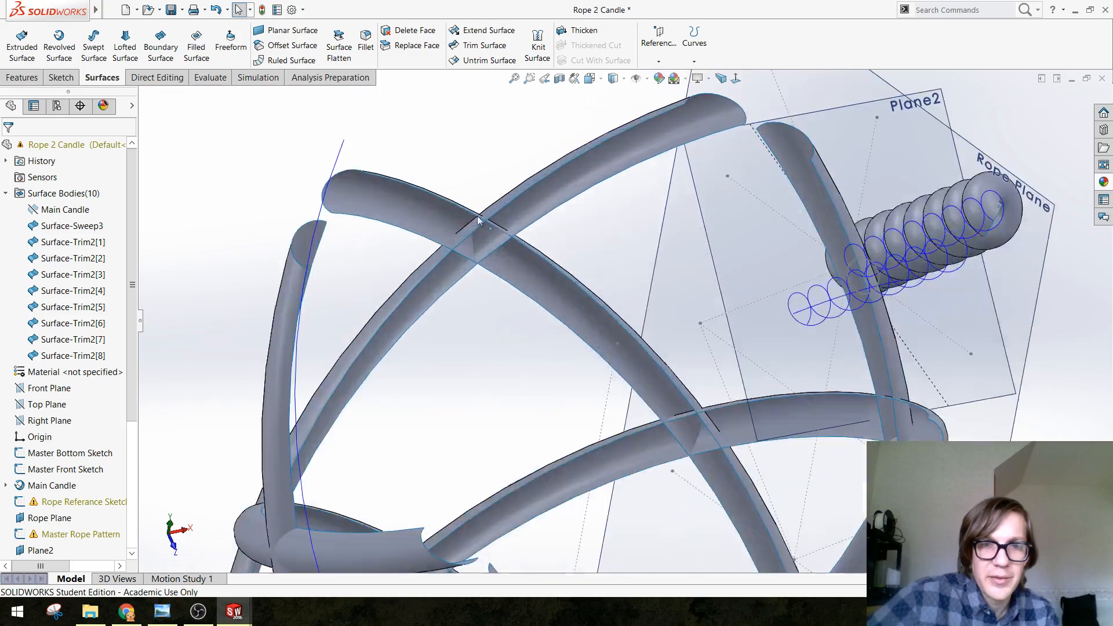
left_click(484, 46)
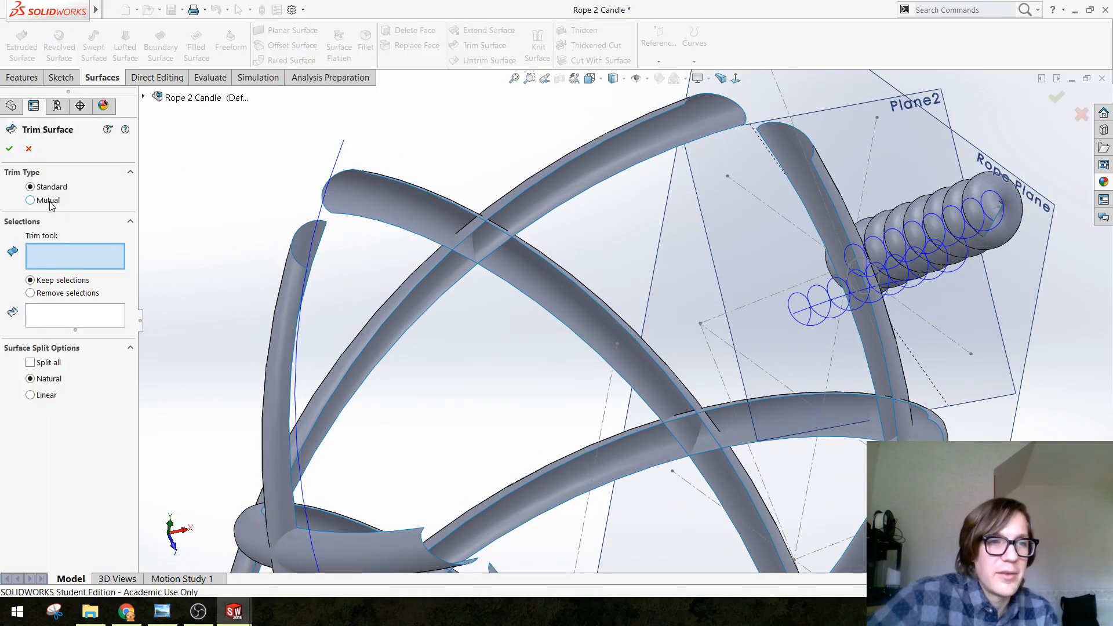
left_click(30, 200)
left_click(412, 217)
left_click(606, 179)
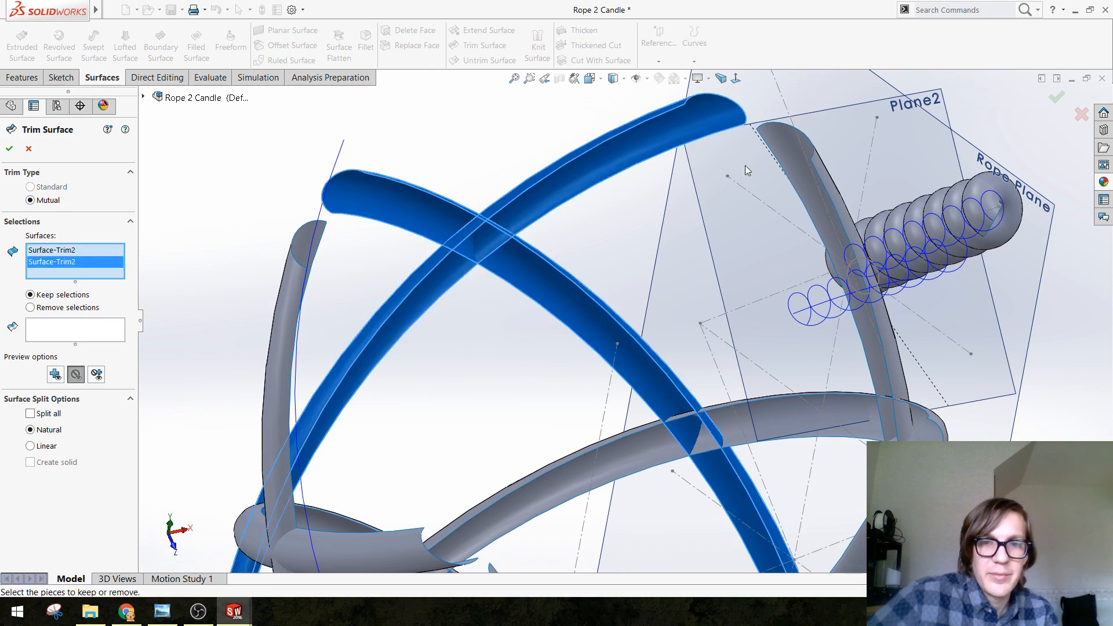
left_click(796, 165)
left_click(789, 407)
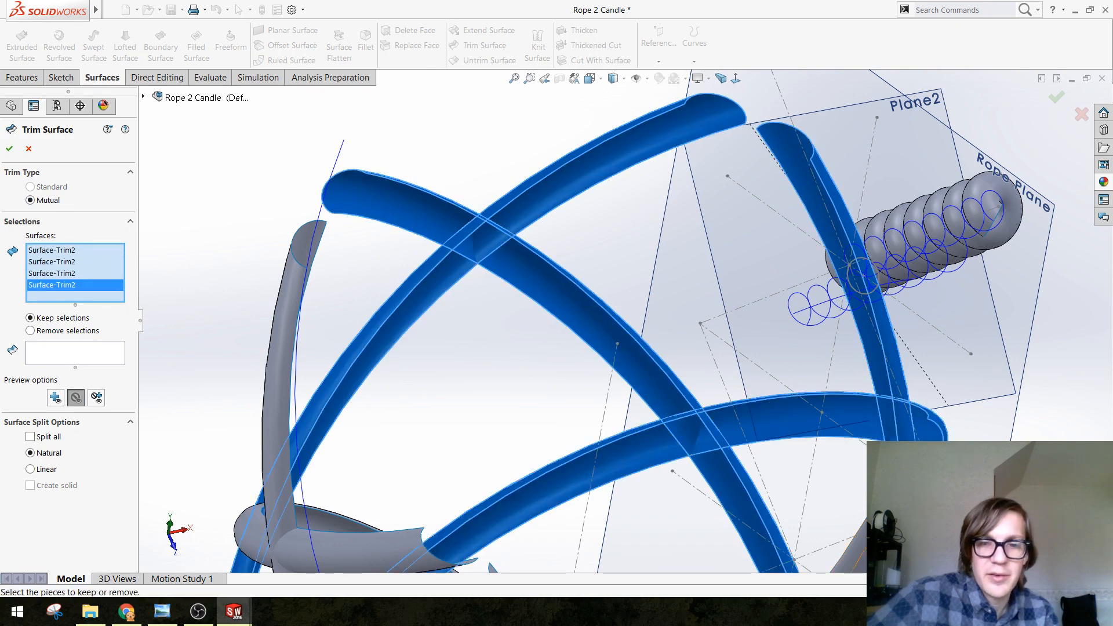
left_click(852, 544)
left_click(364, 553)
left_click(283, 328)
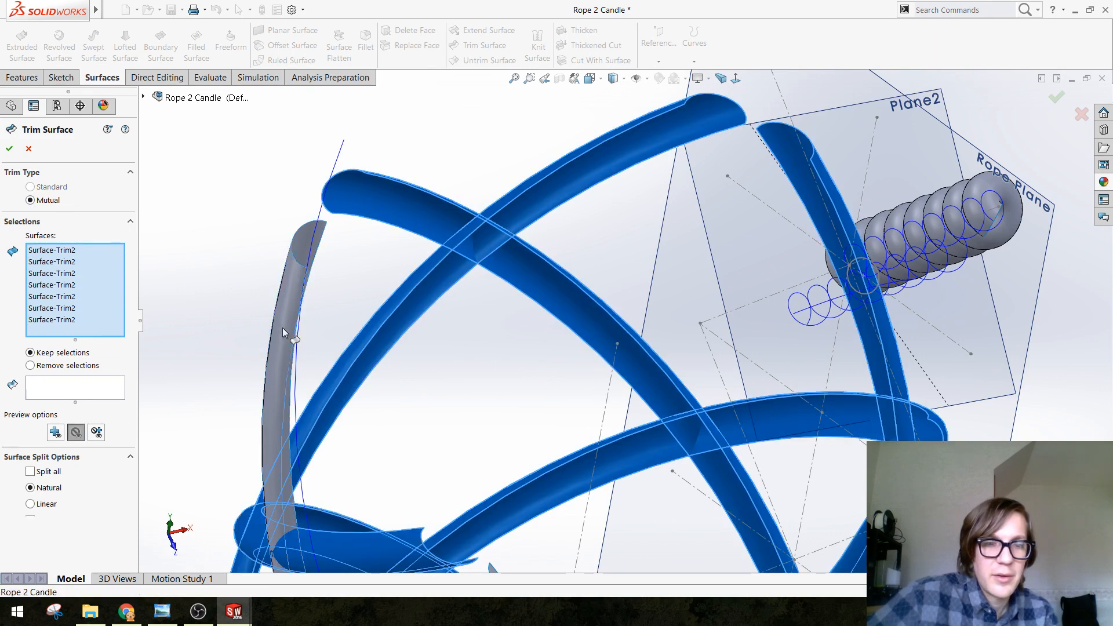
scroll(513, 355, "up", 4)
left_click(609, 489)
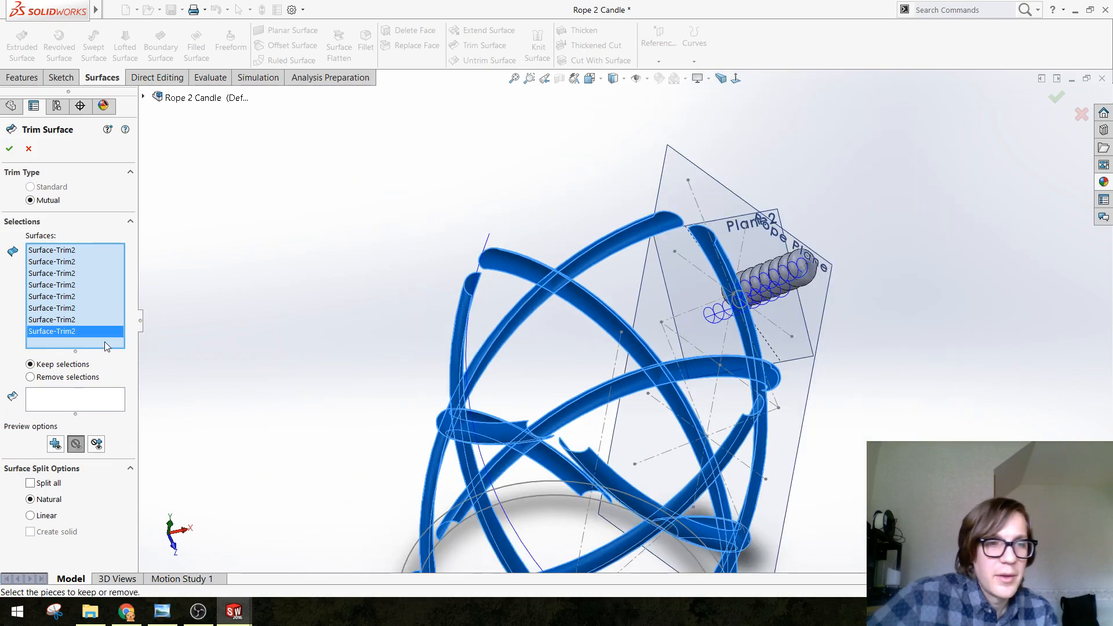
Set the mutual trim to remove selections, pick the upper end segment of one rope tube, and take it off the removal list again
scroll(505, 333, "up", 5)
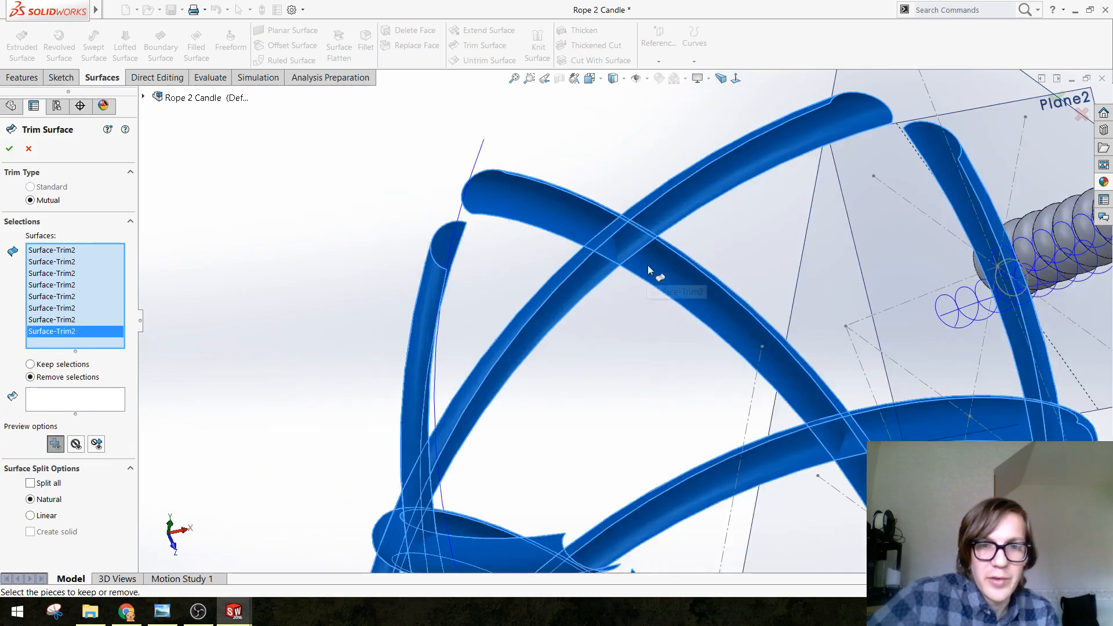
middle_click_drag(635, 211, 572, 271)
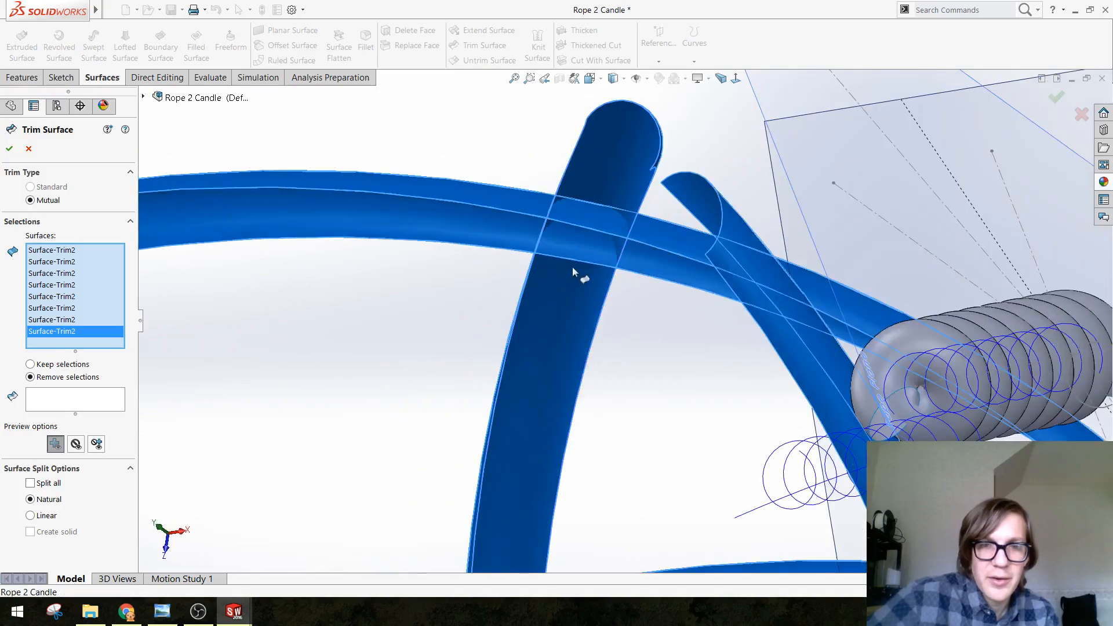
left_click(117, 396)
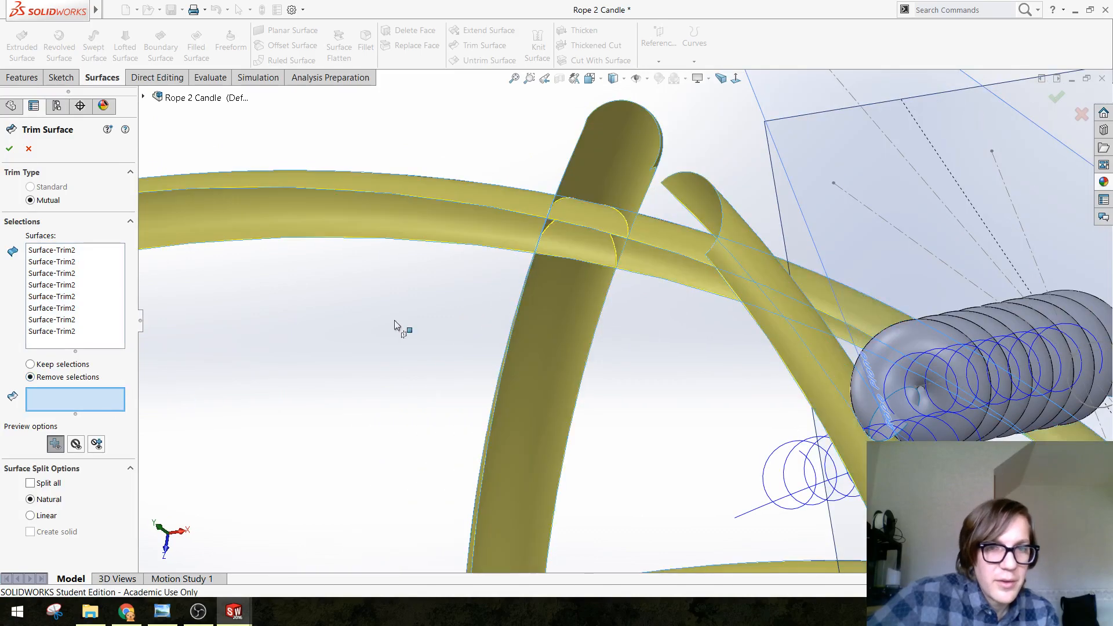
left_click(601, 225)
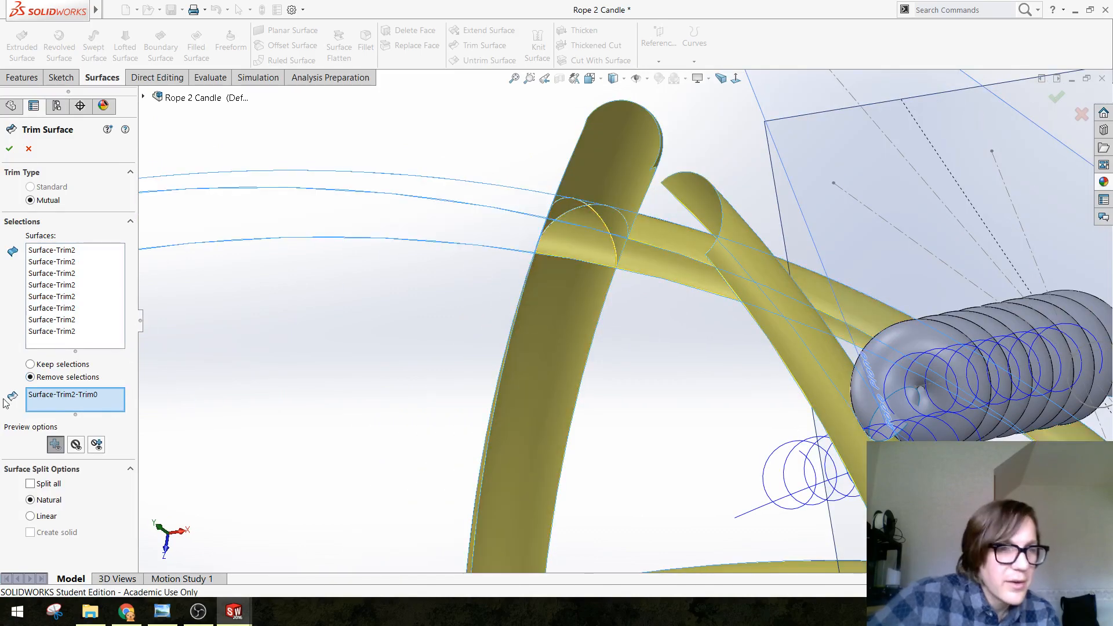
middle_click_drag(478, 334, 502, 309)
scroll(658, 335, "up", 3)
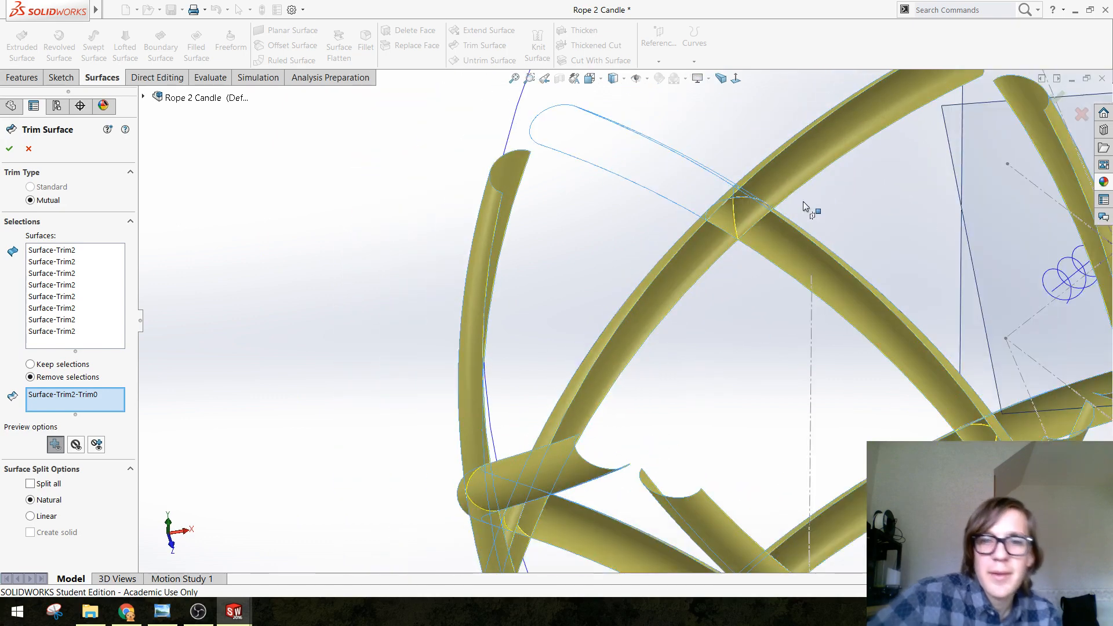
scroll(802, 200, "down", 4)
right_click(72, 397)
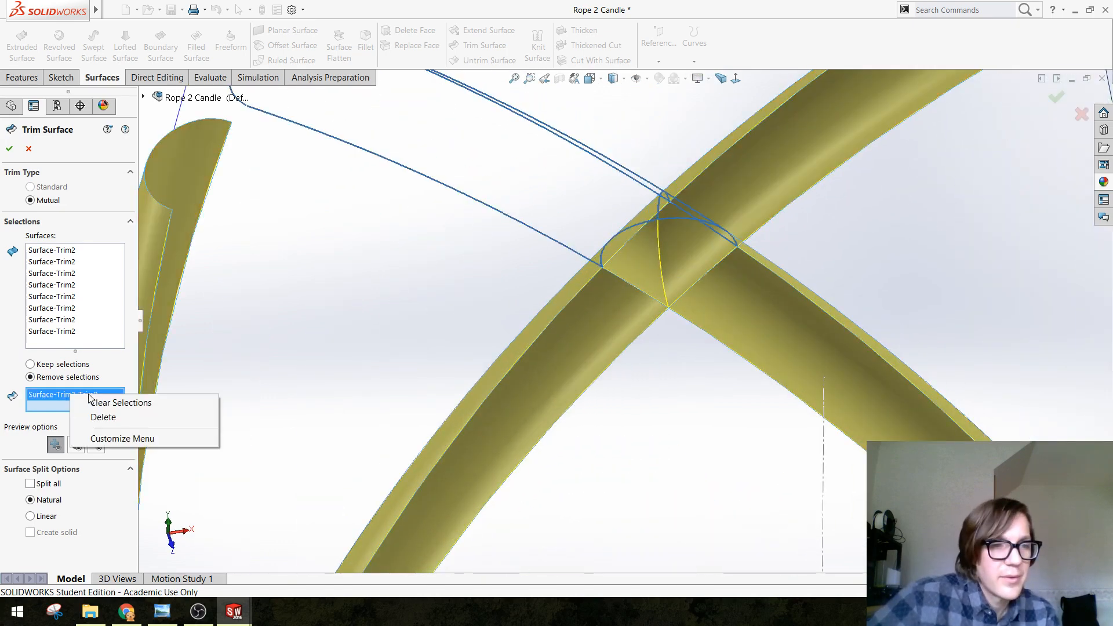
left_click(104, 414)
Try picking a rope segment at a lower tube crossing as the piece to remove, and cancel the mutual trim
middle_click_drag(661, 233, 628, 233)
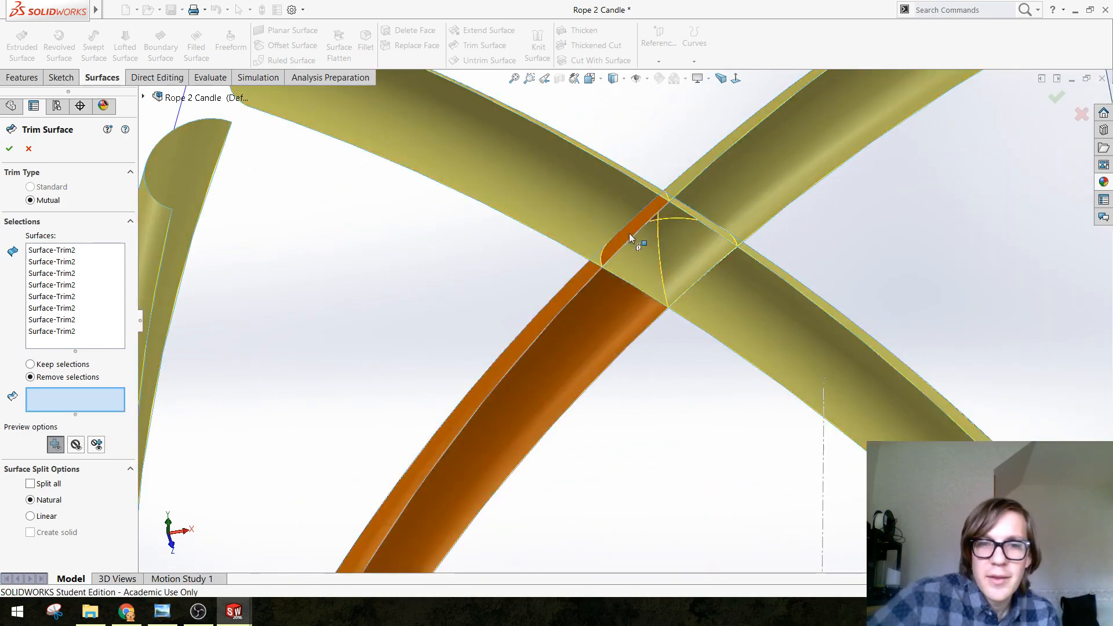
middle_click_drag(637, 297, 401, 197)
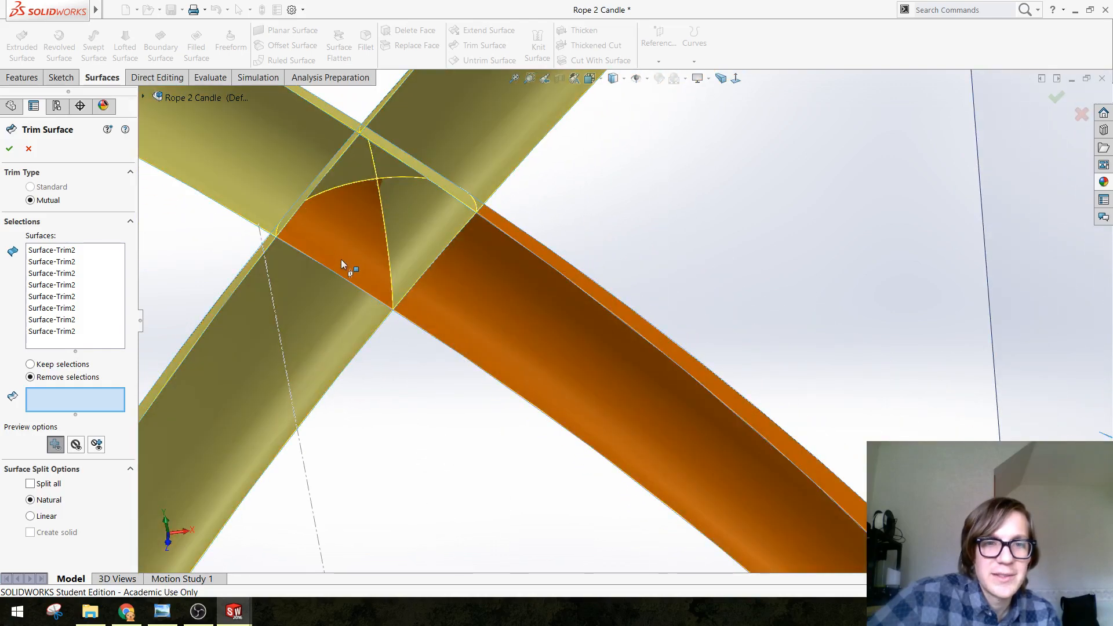
scroll(638, 426, "up", 8)
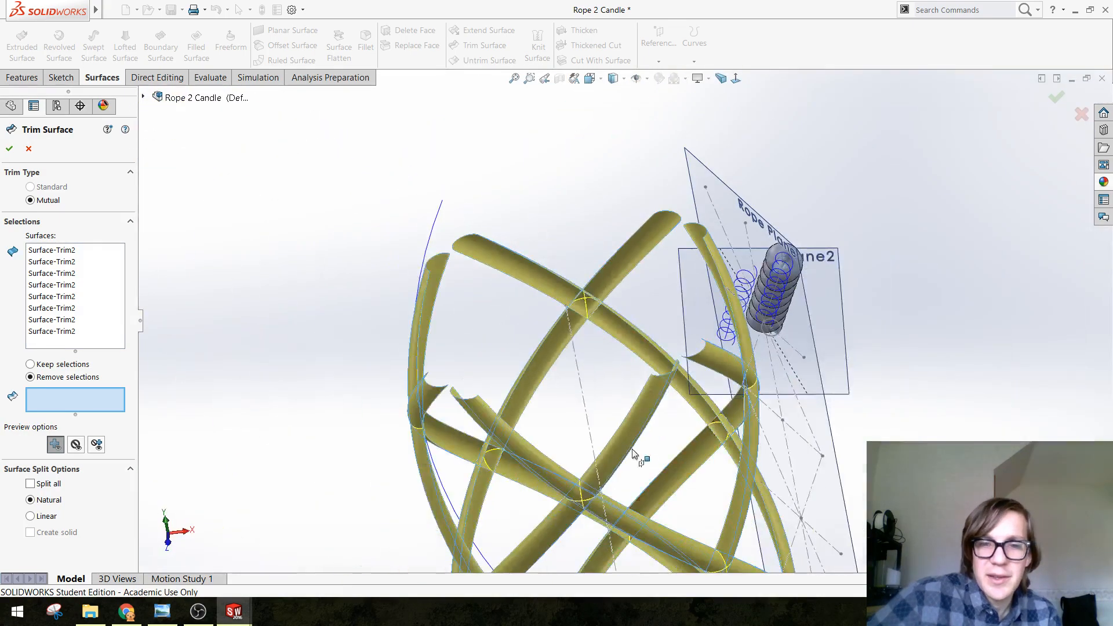
middle_click_drag(632, 454, 609, 365)
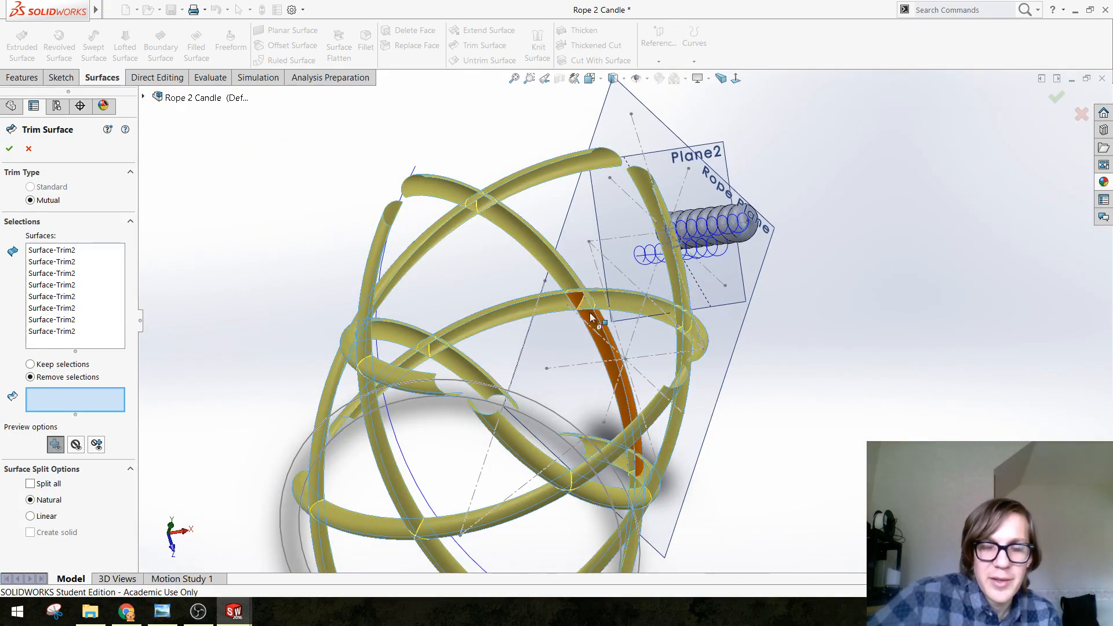
scroll(591, 316, "down", 8)
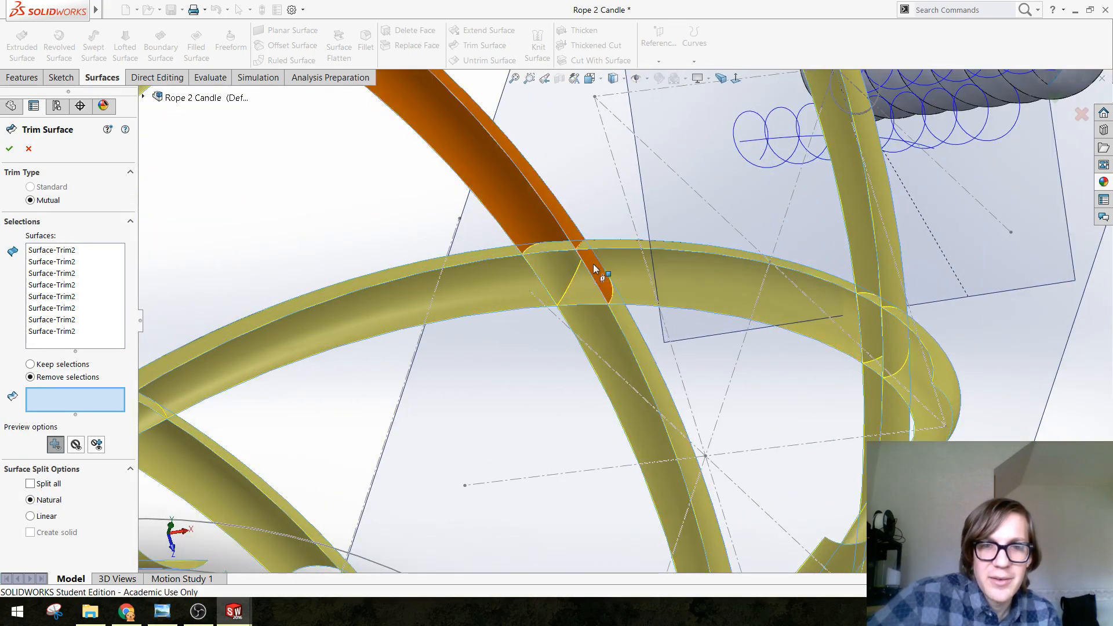
left_click(591, 271)
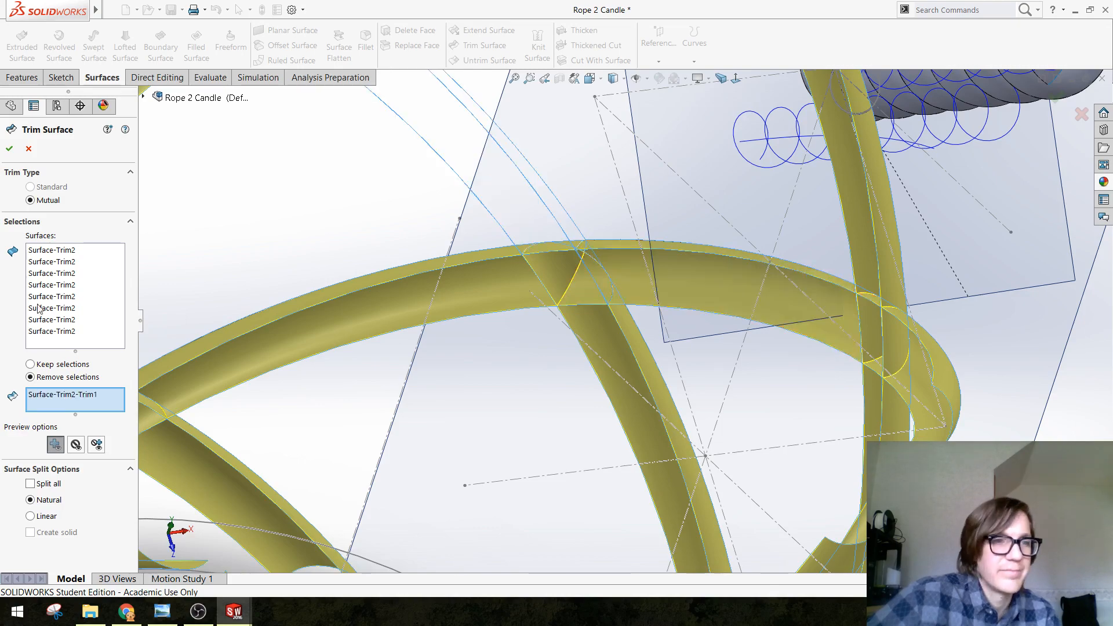
left_click(30, 150)
Examine the rope tube crossings and their open inner sides from several angles
key("f")
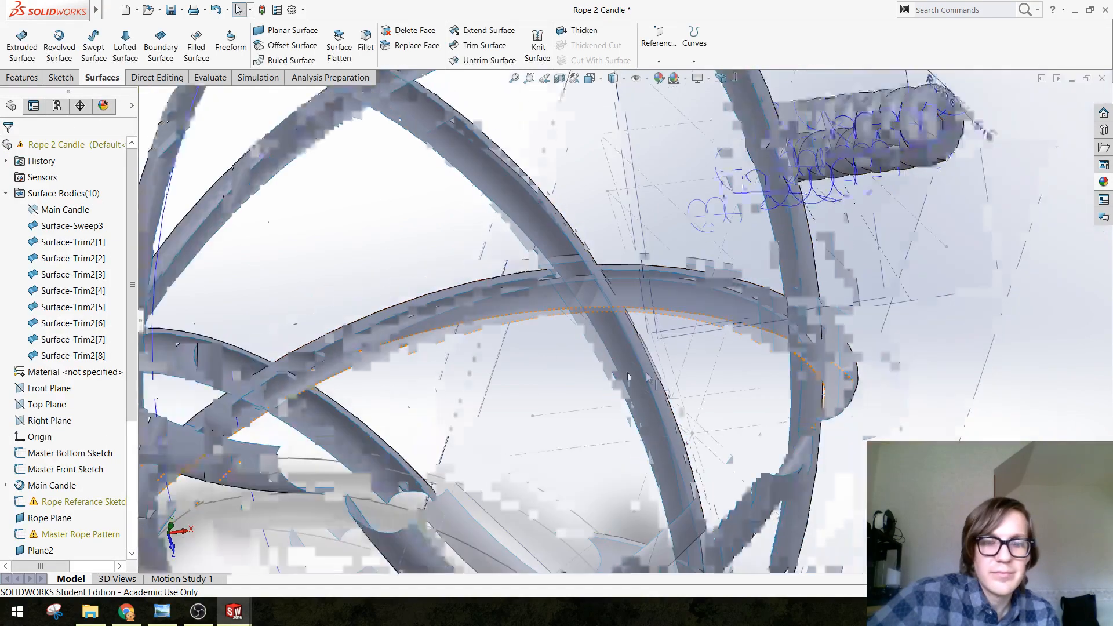
middle_click_drag(411, 265, 600, 382)
scroll(629, 372, "down", 6)
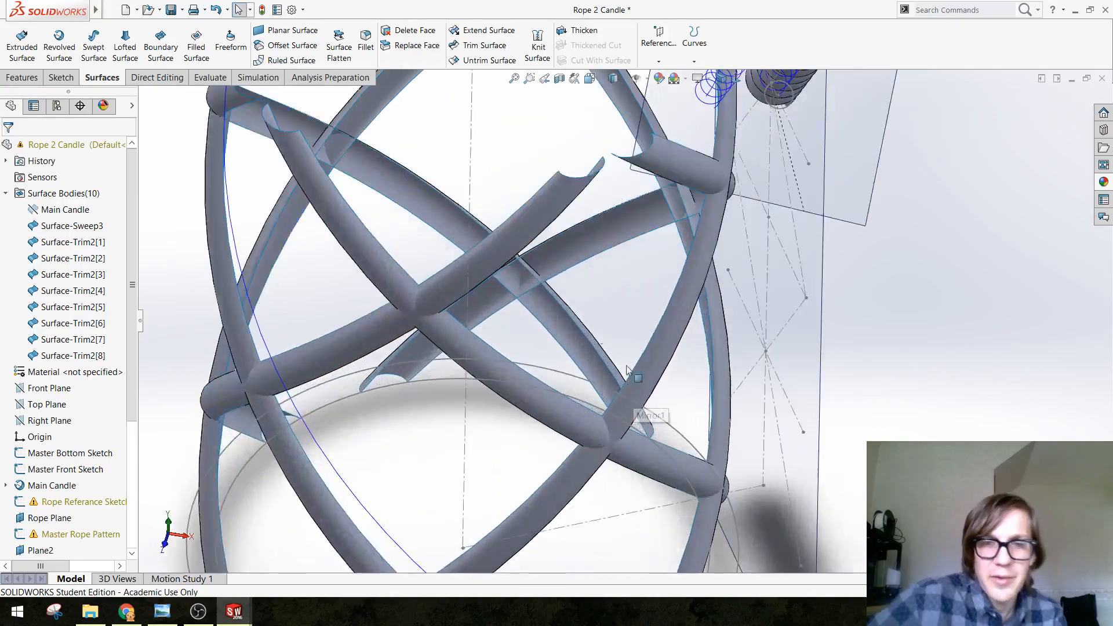
middle_click_drag(518, 232, 556, 239)
scroll(512, 228, "up", 5)
scroll(647, 223, "down", 3)
scroll(556, 238, "up", 6)
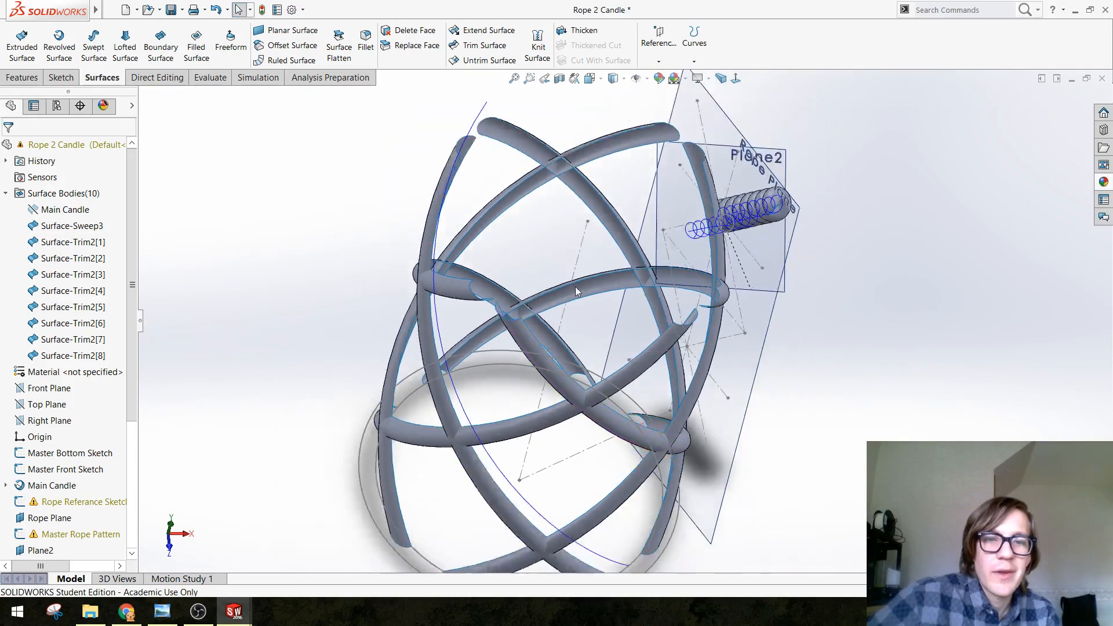
scroll(56, 505, "down", 4)
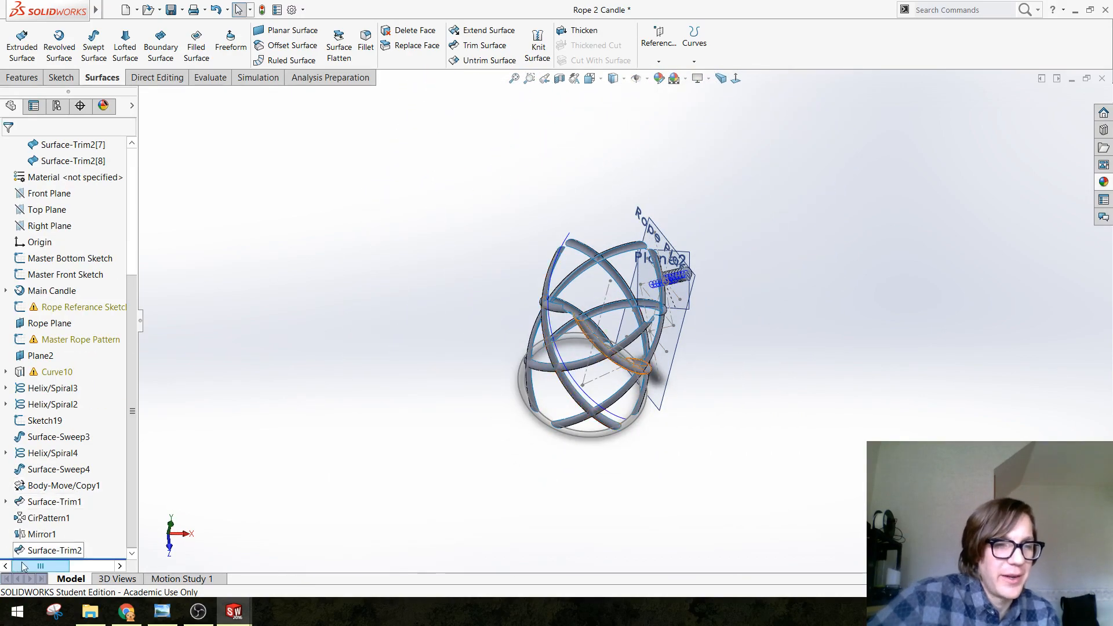
Delete the Surface-Trim2 feature that trims the eight rope tubes against the candle body
right_click(50, 556)
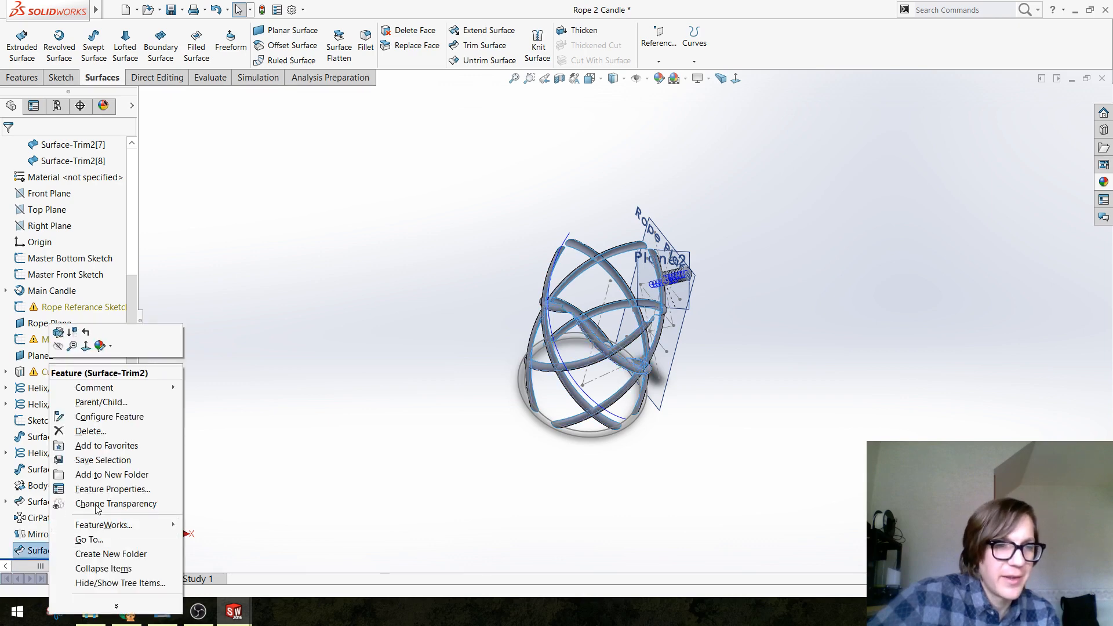
left_click(116, 431)
left_click(643, 231)
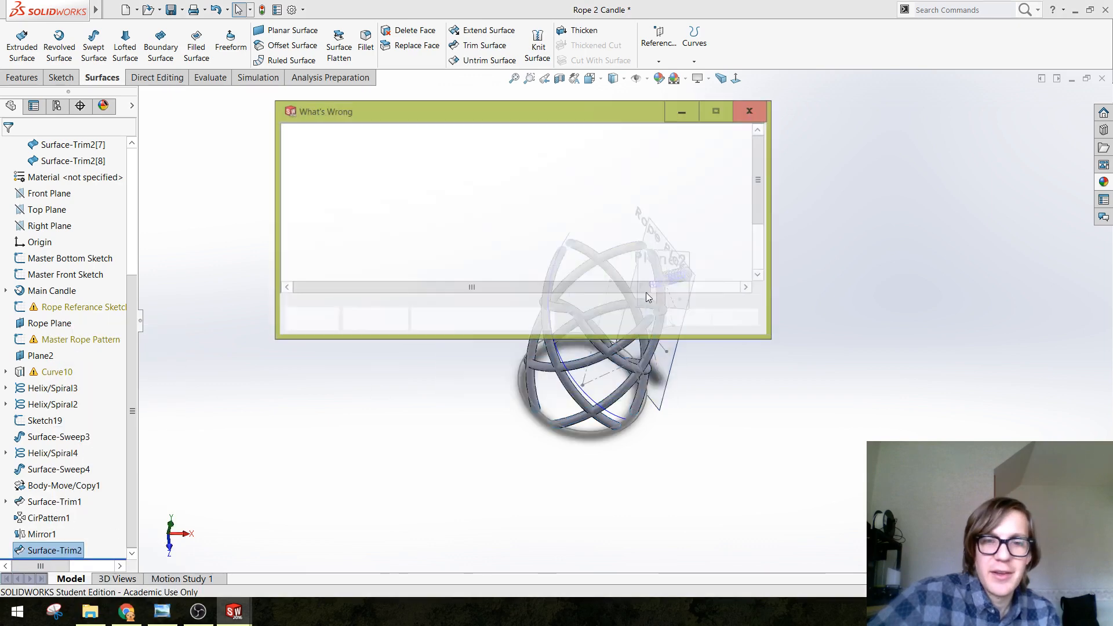
left_click(689, 318)
Roll the model back to just before the CirPattern1 feature, leaving the single trimmed rope tube active
scroll(484, 277, "down", 6)
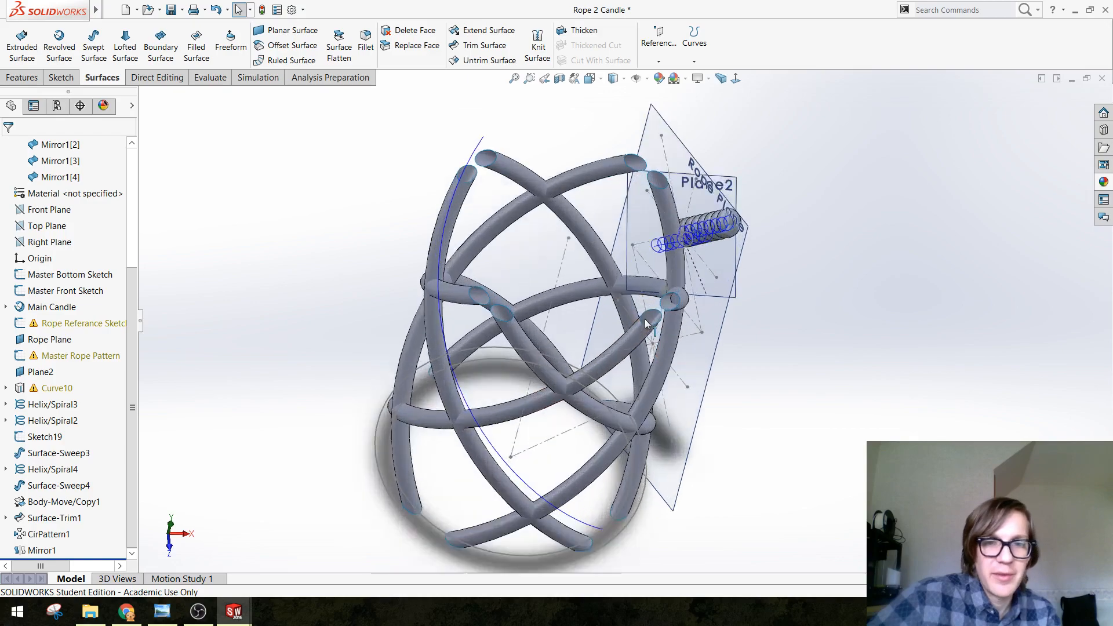
scroll(484, 277, "up", 6)
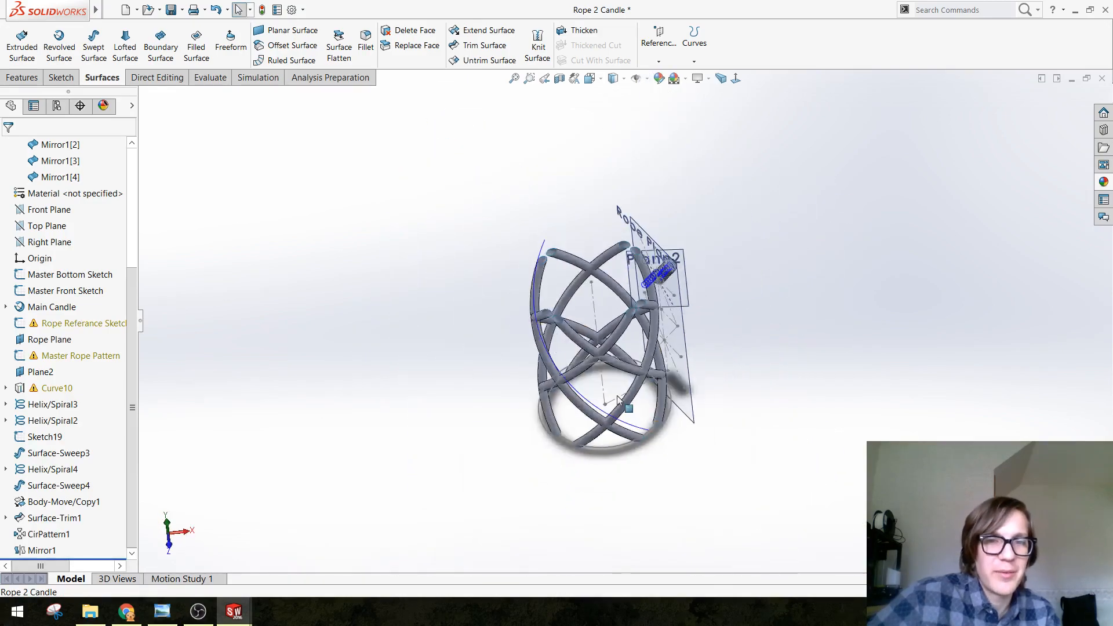
scroll(618, 352, "down", 2)
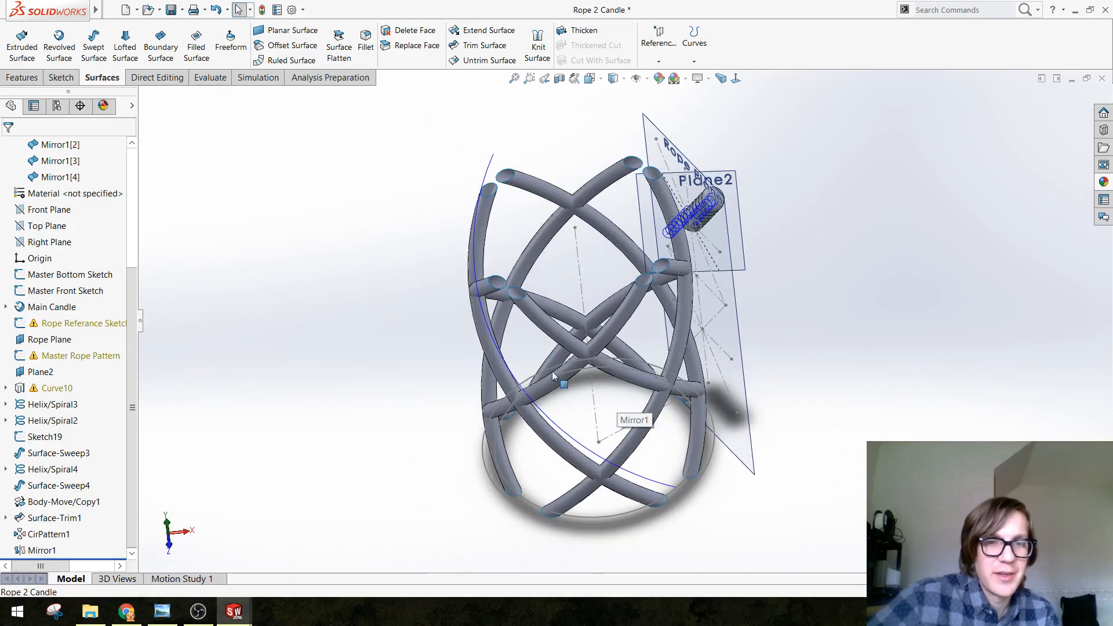
left_click(49, 534)
left_click(82, 509)
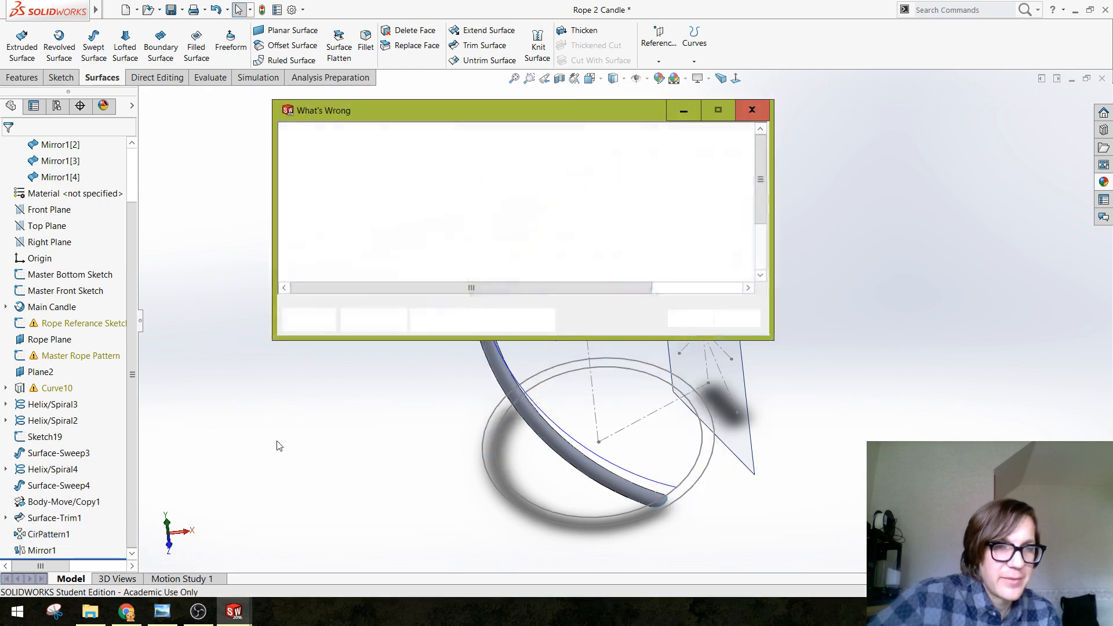
left_click(691, 319)
Cap the upper open end of the single rope tube with a planar surface bounded by its end edge
scroll(529, 202, "down", 3)
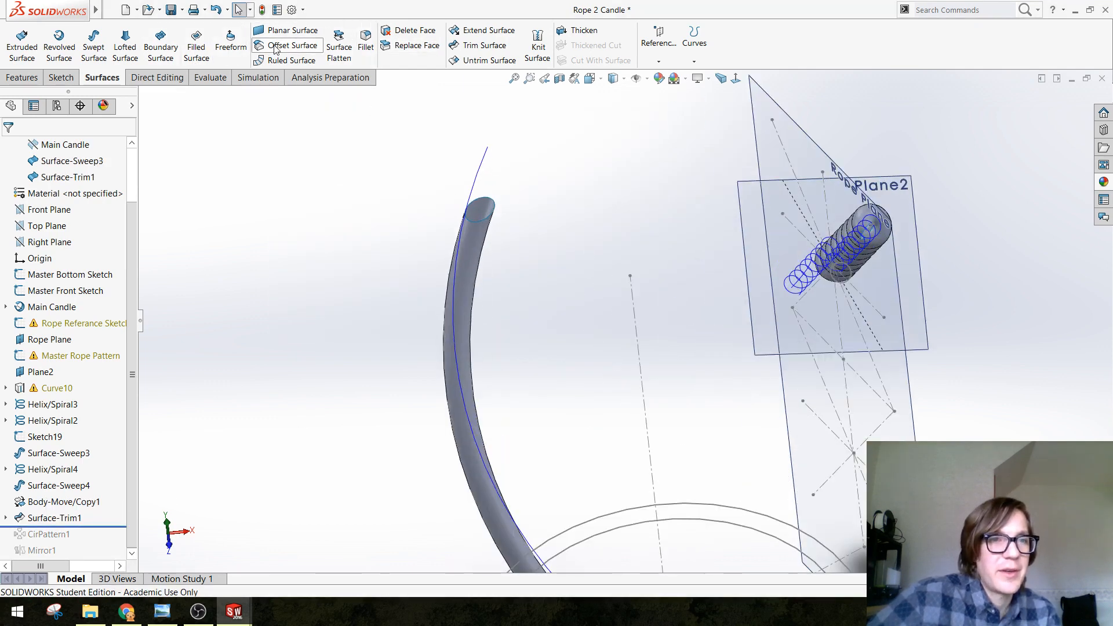
left_click(293, 30)
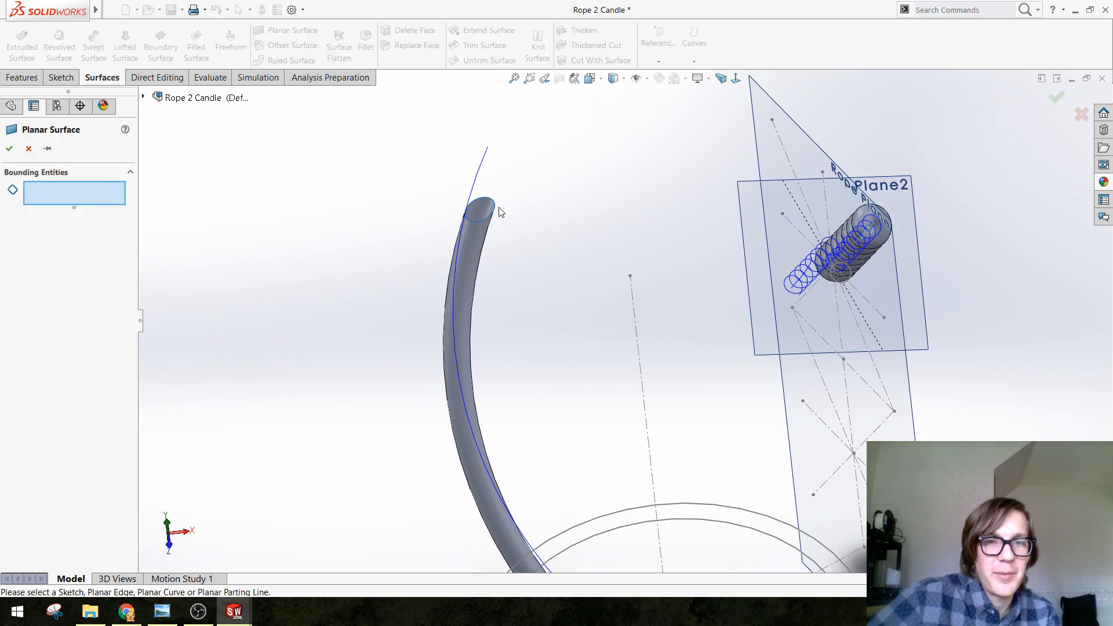
left_click(494, 218)
key("Return")
scroll(580, 313, "up", 5)
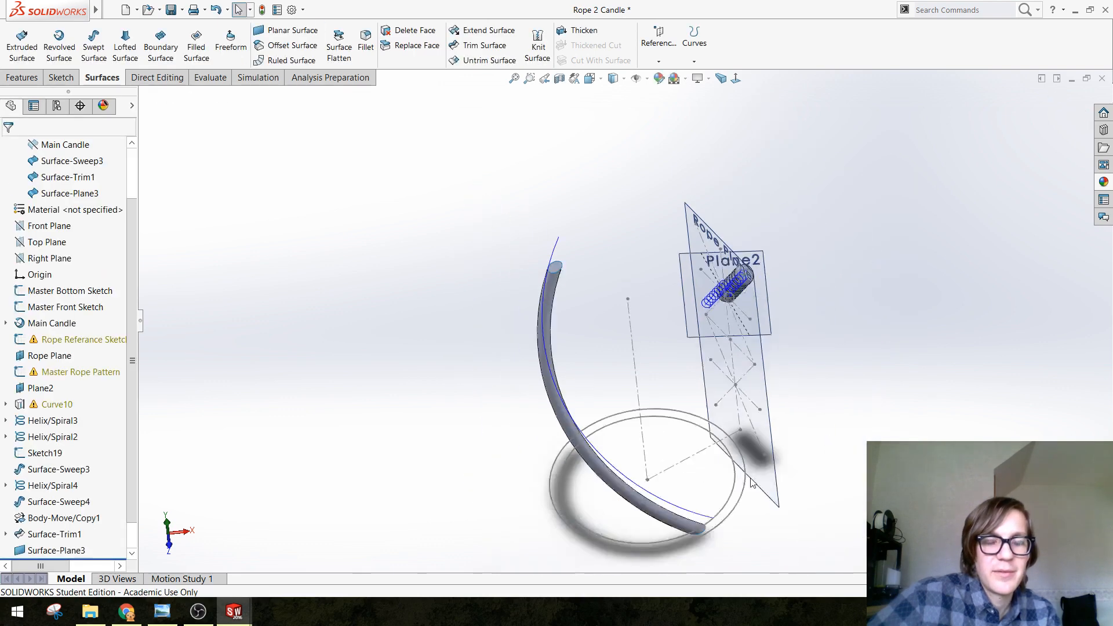
Cap the lower open end of the single rope tube with a planar surface bounded by its end edge
middle_click_drag(680, 491, 538, 224)
scroll(616, 324, "down", 5)
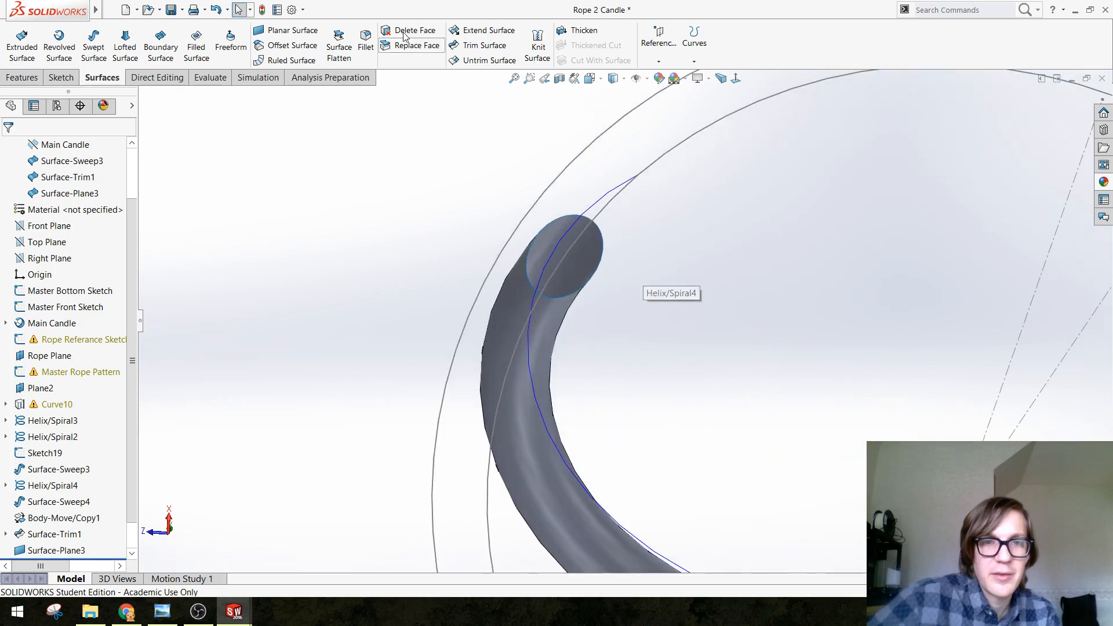
left_click(271, 36)
left_click(601, 251)
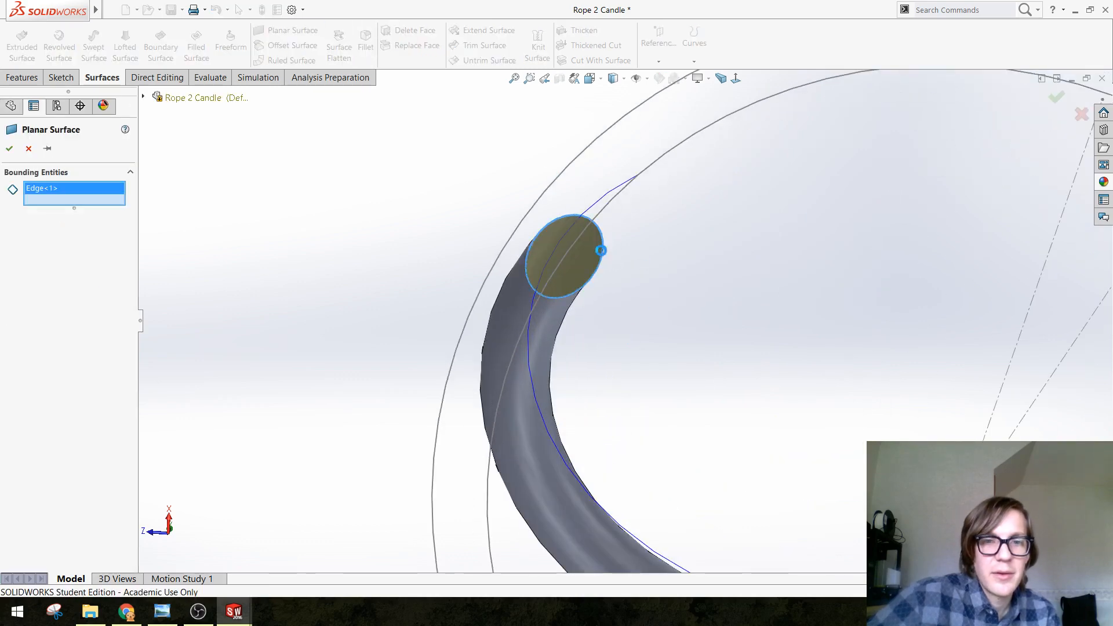
key("Return")
Knit the trimmed rope tube surface and its two planar end caps together into a solid body
left_click(537, 46)
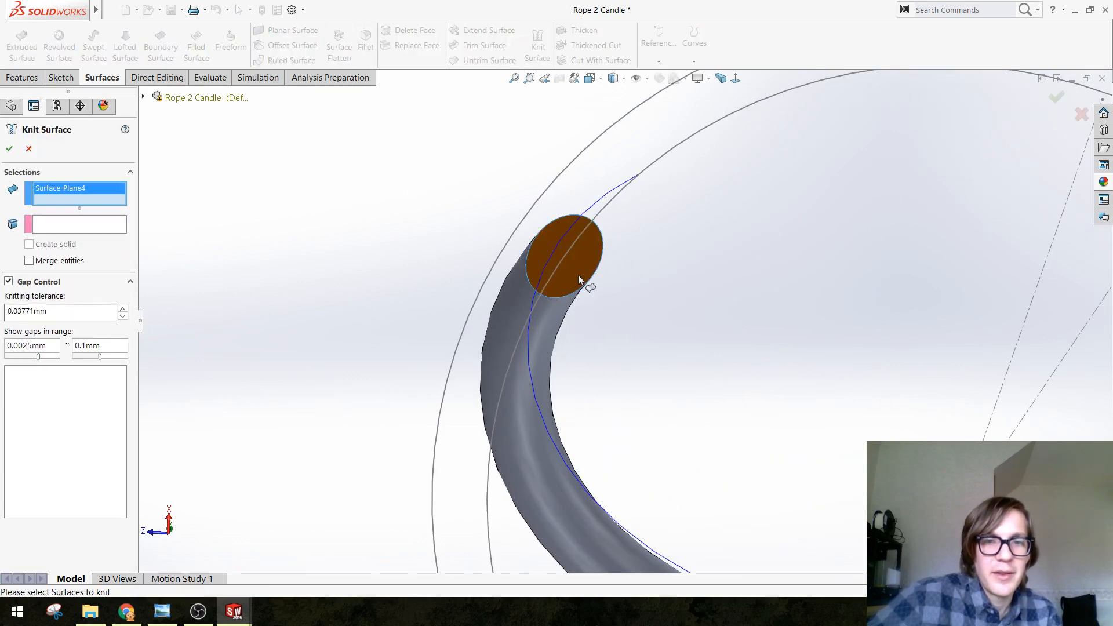
left_click(561, 356)
scroll(580, 360, "up", 4)
scroll(815, 391, "down", 3)
middle_click_drag(815, 390, 597, 235)
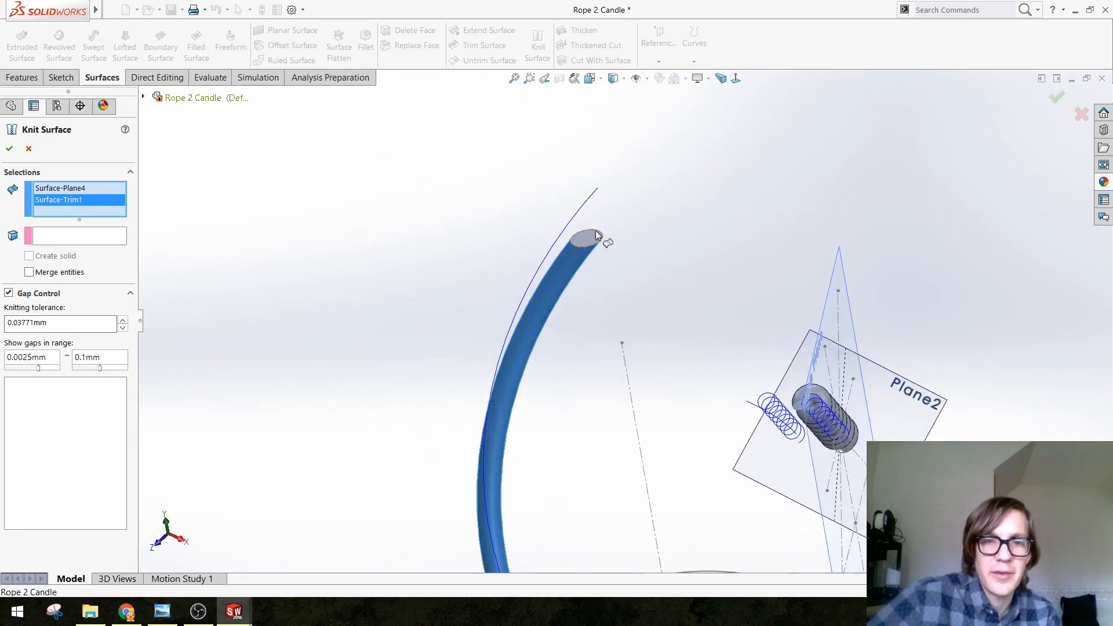
left_click(591, 244)
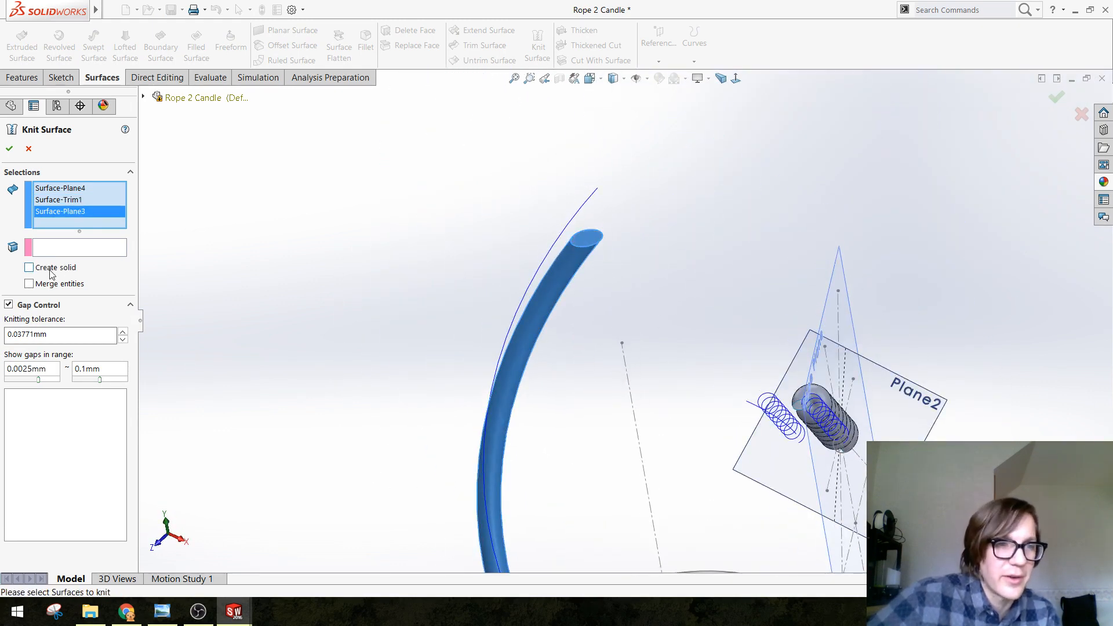
left_click(16, 150)
scroll(626, 382, "up", 5)
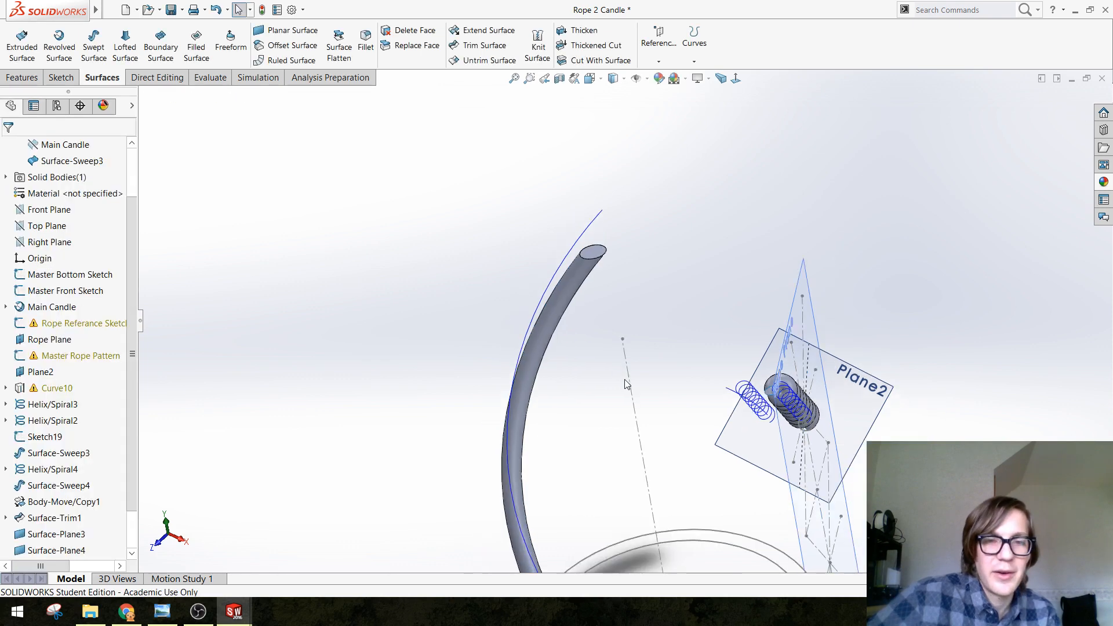
scroll(657, 401, "down", 3)
scroll(113, 545, "down", 1)
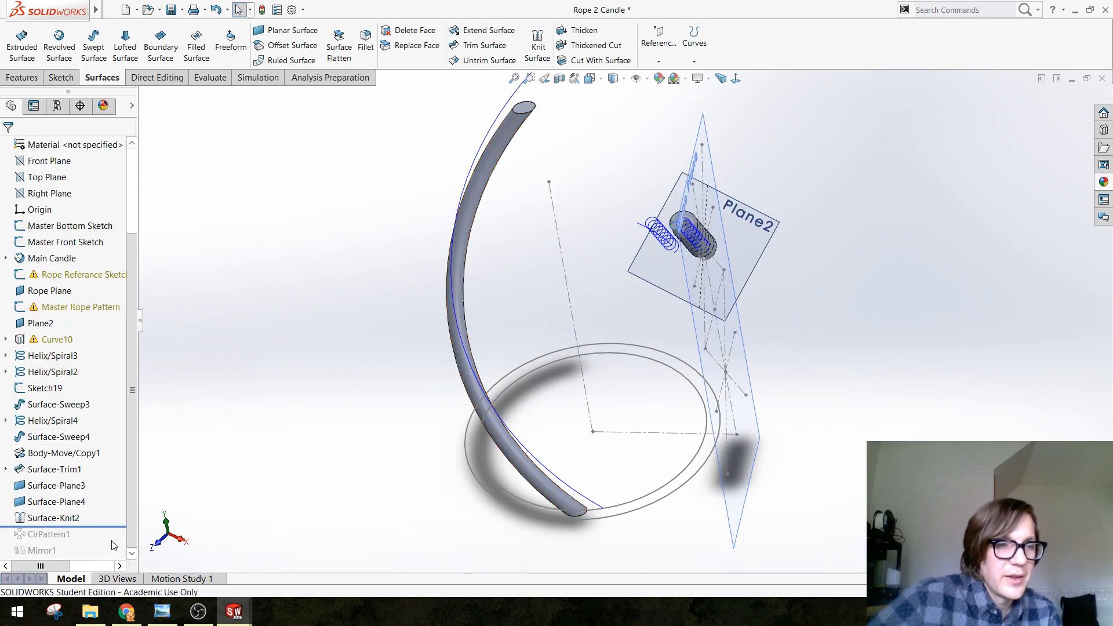
Roll forward to include CirPattern1 and set its body to pattern to the knitted rope solid
left_click_drag(117, 526, 120, 541)
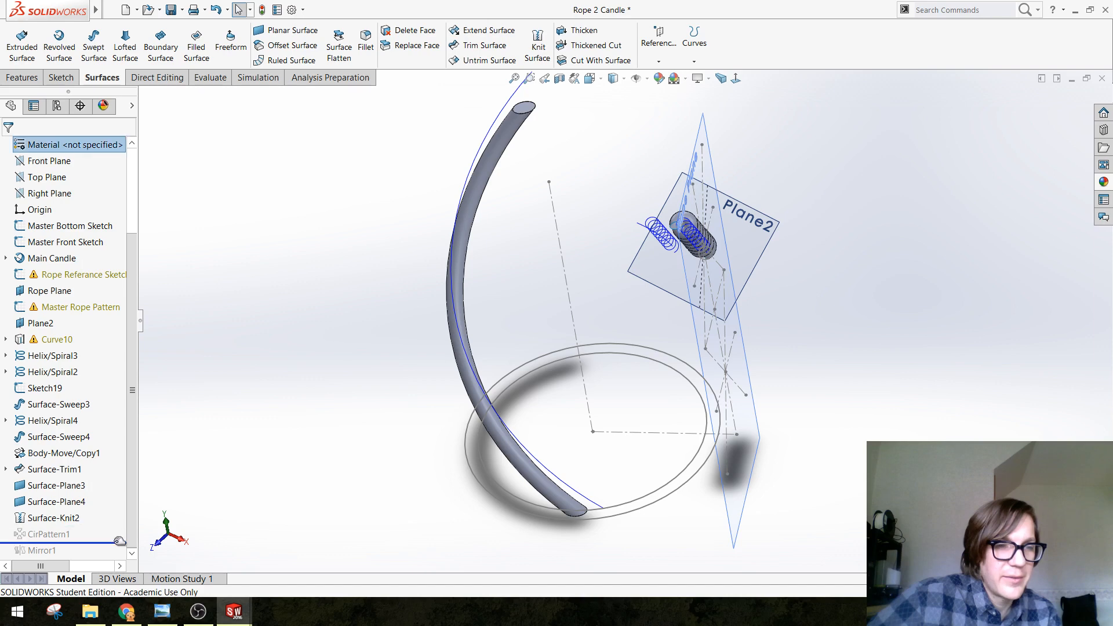
left_click(29, 536)
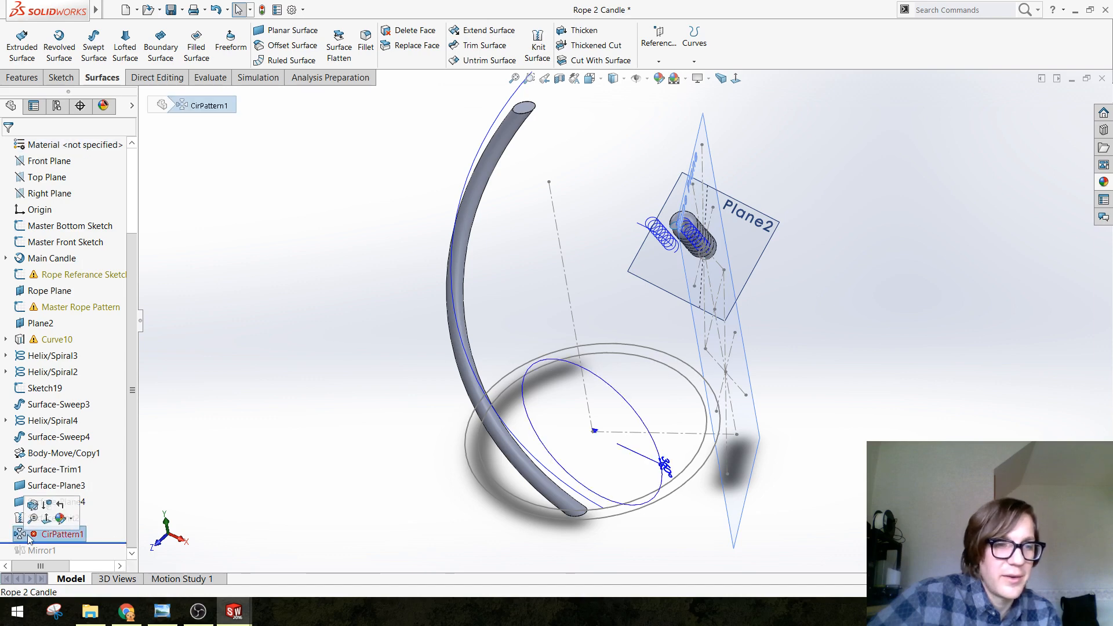
left_click(55, 503)
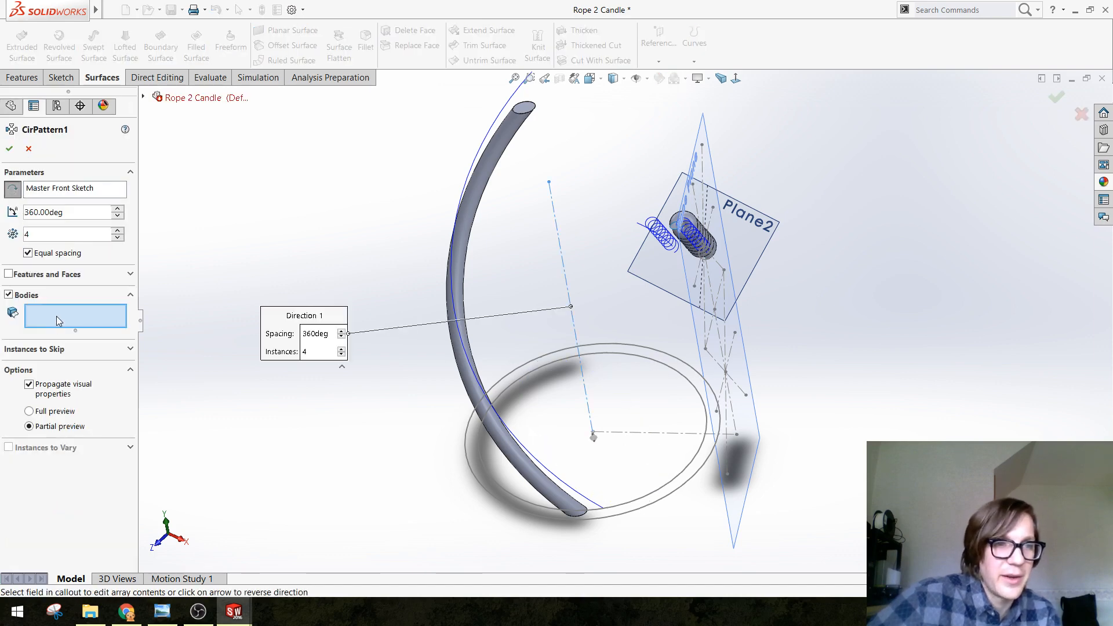
left_click(479, 200)
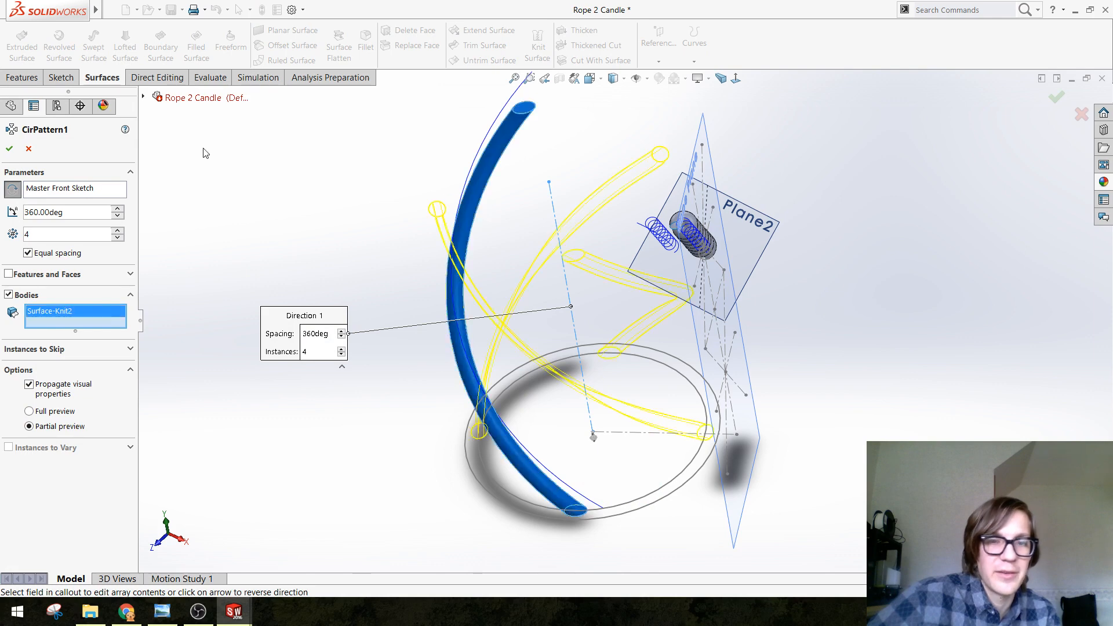
left_click(8, 149)
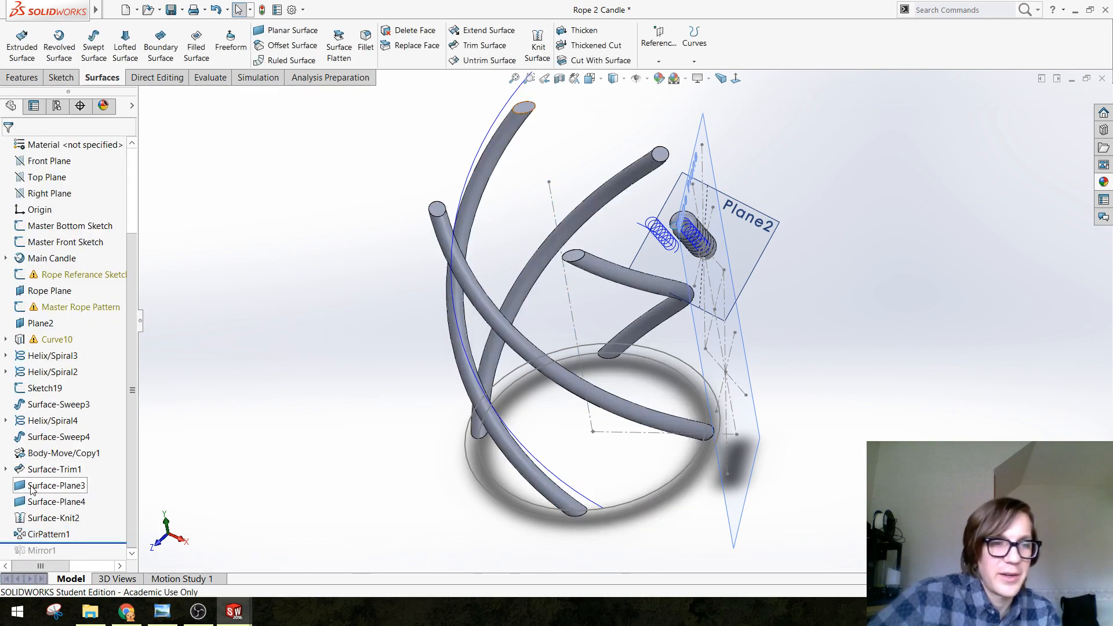
Roll forward to include Mirror1 and set it to mirror all four solid rope bodies about the Front Plane
left_click_drag(122, 542, 119, 550)
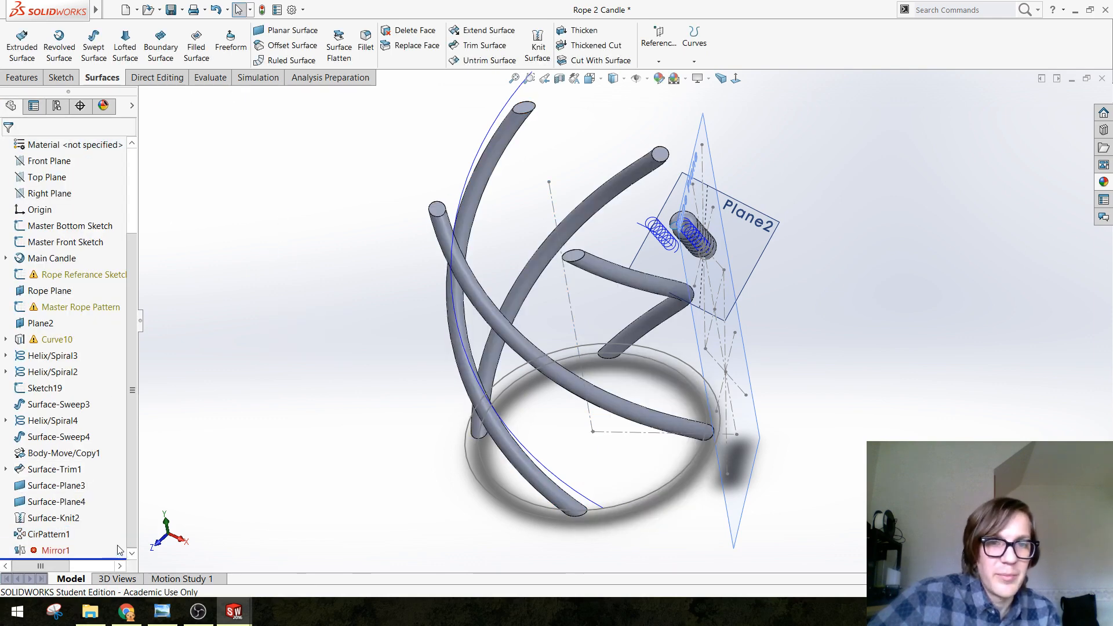
left_click(32, 554)
left_click(36, 529)
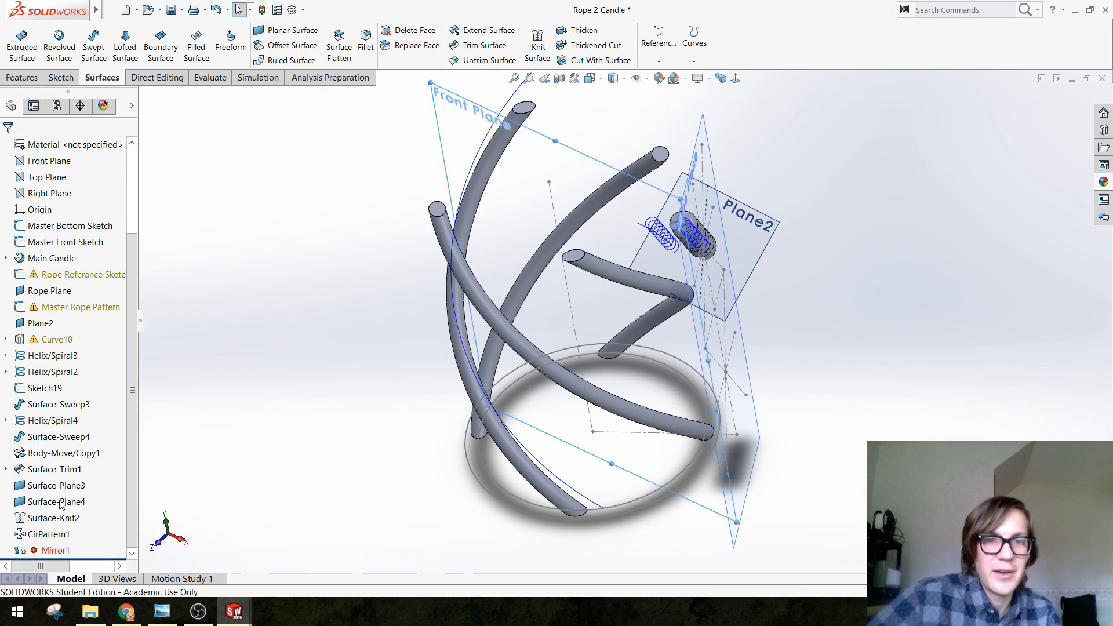
left_click(484, 150)
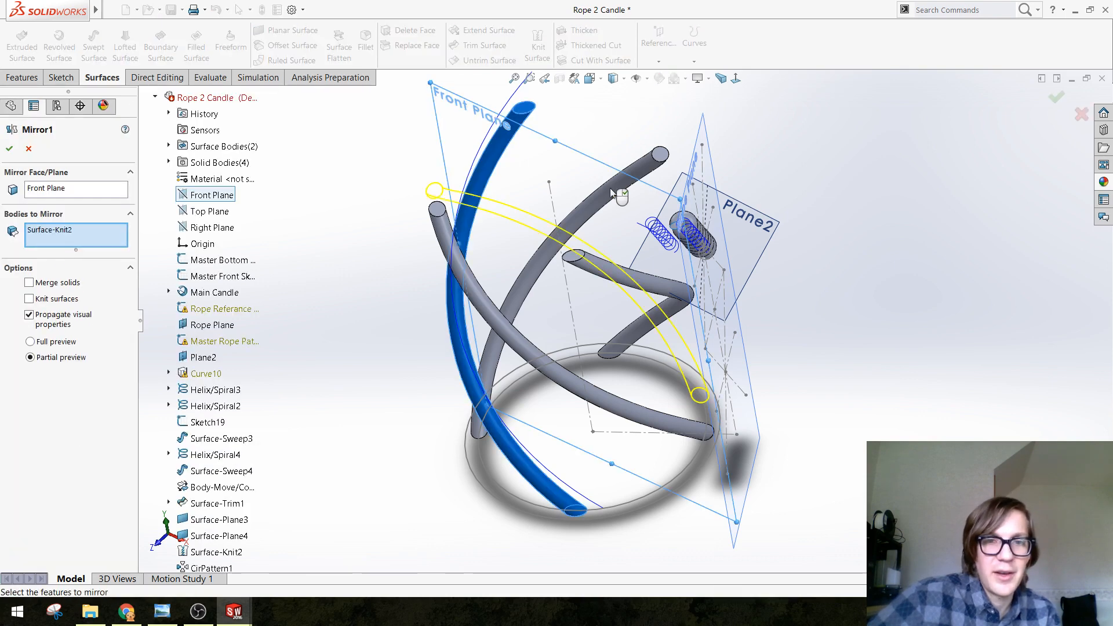
left_click(610, 188)
left_click(604, 271)
left_click(492, 318)
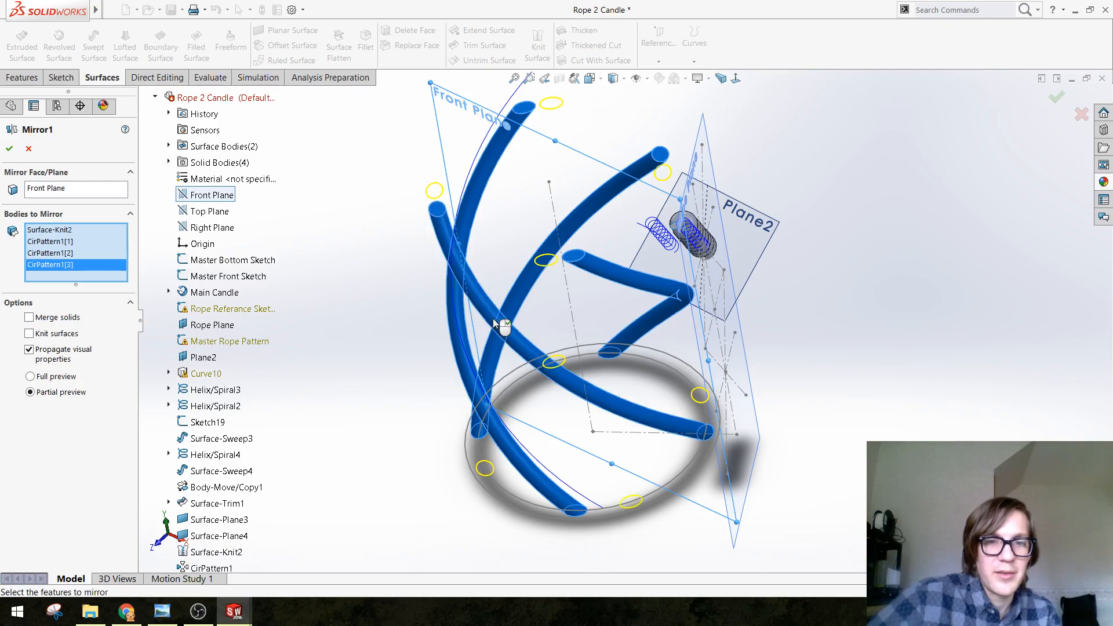
right_click(364, 380)
middle_click_drag(355, 382, 393, 384)
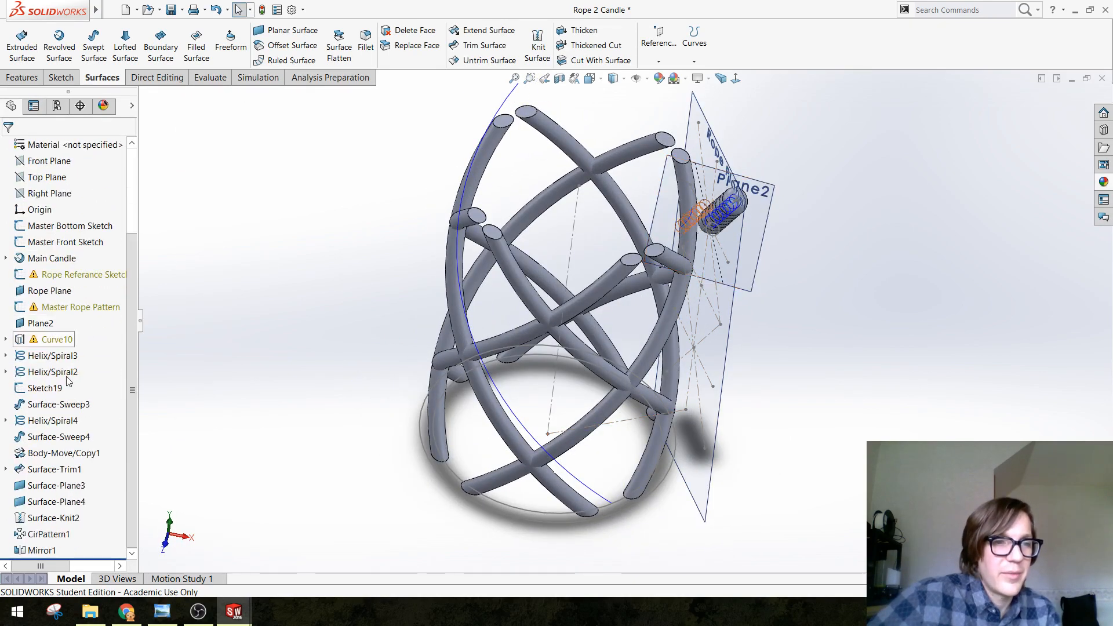
Show the hidden Main Candle surface body inside the rope pattern
scroll(46, 327, "up", 2)
left_click(62, 209)
left_click(60, 194)
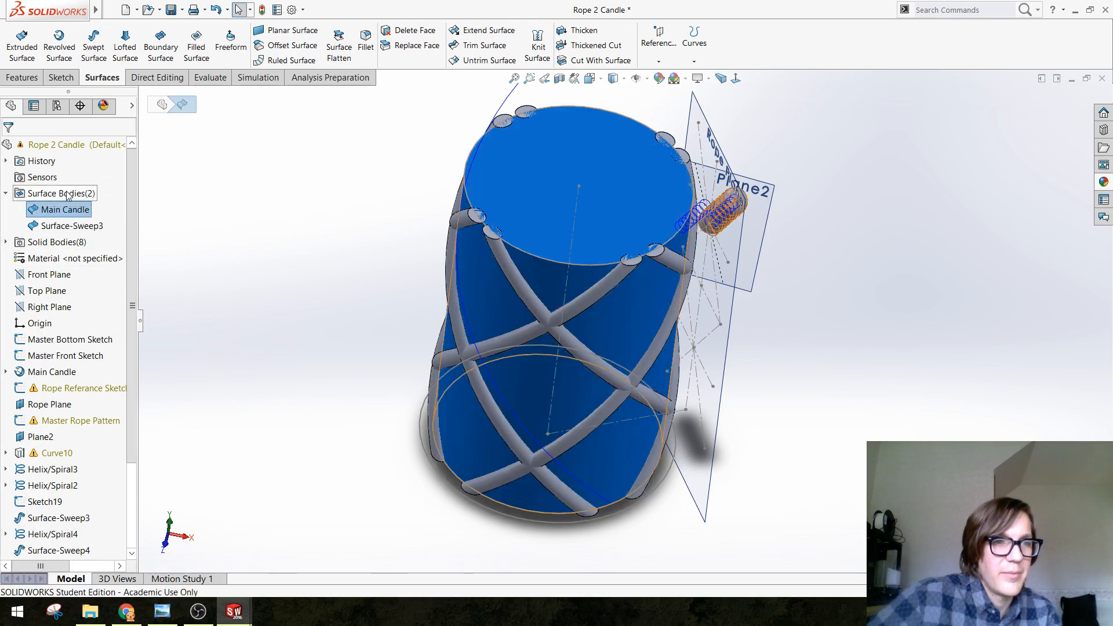
left_click(310, 243)
middle_click_drag(365, 219, 582, 183)
key("f")
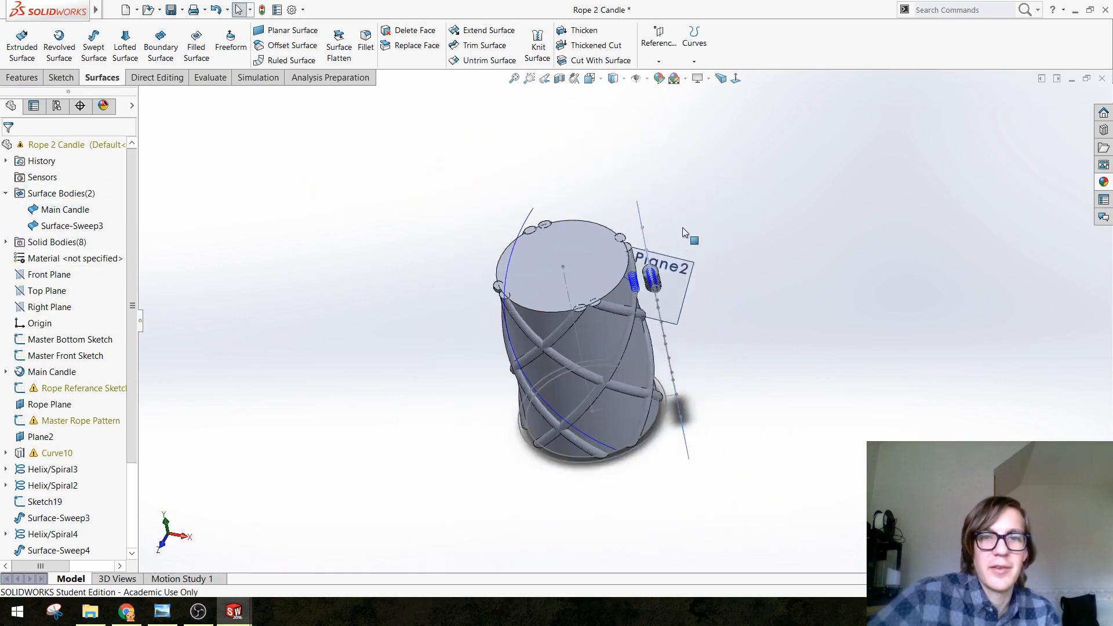
Try to knit the Main Candle surface by itself into a solid
left_click(537, 47)
left_click(539, 281)
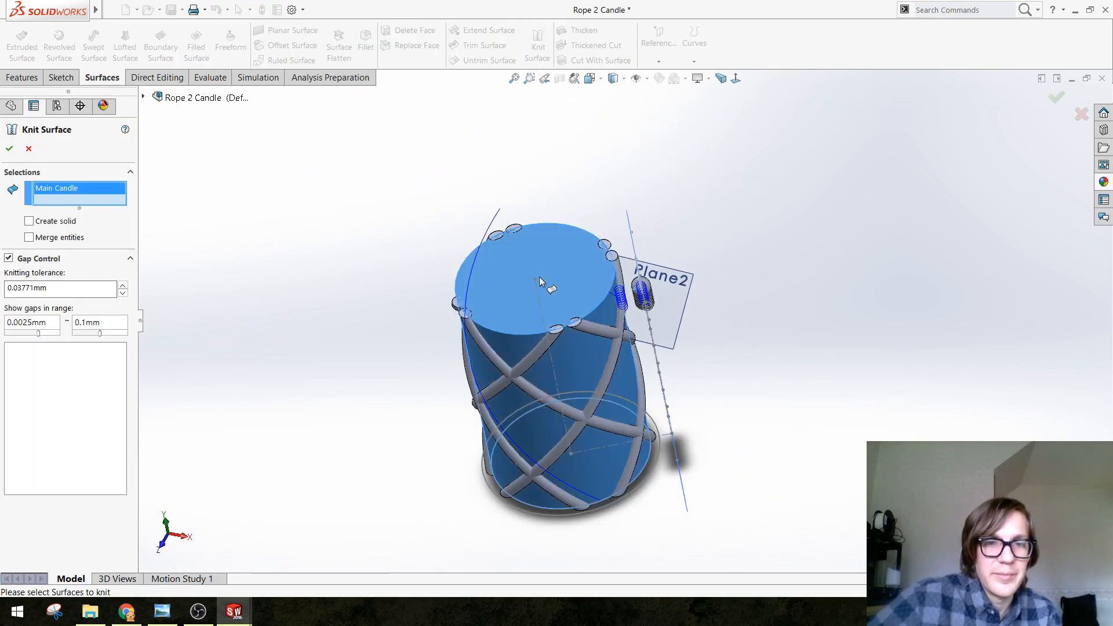
middle_click_drag(318, 273, 385, 340)
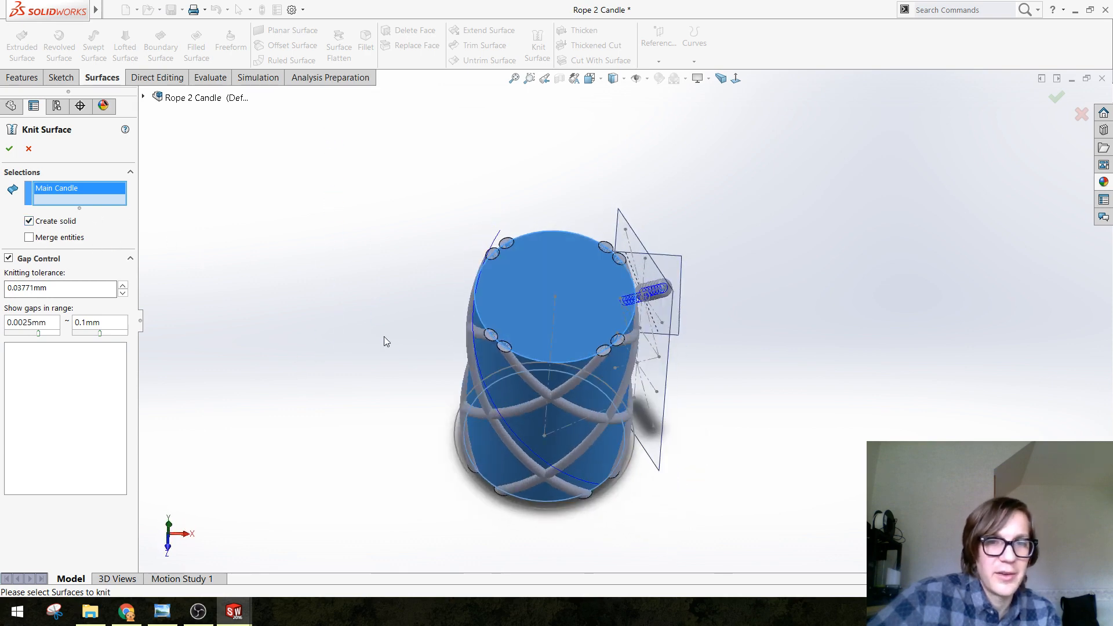
left_click(10, 149)
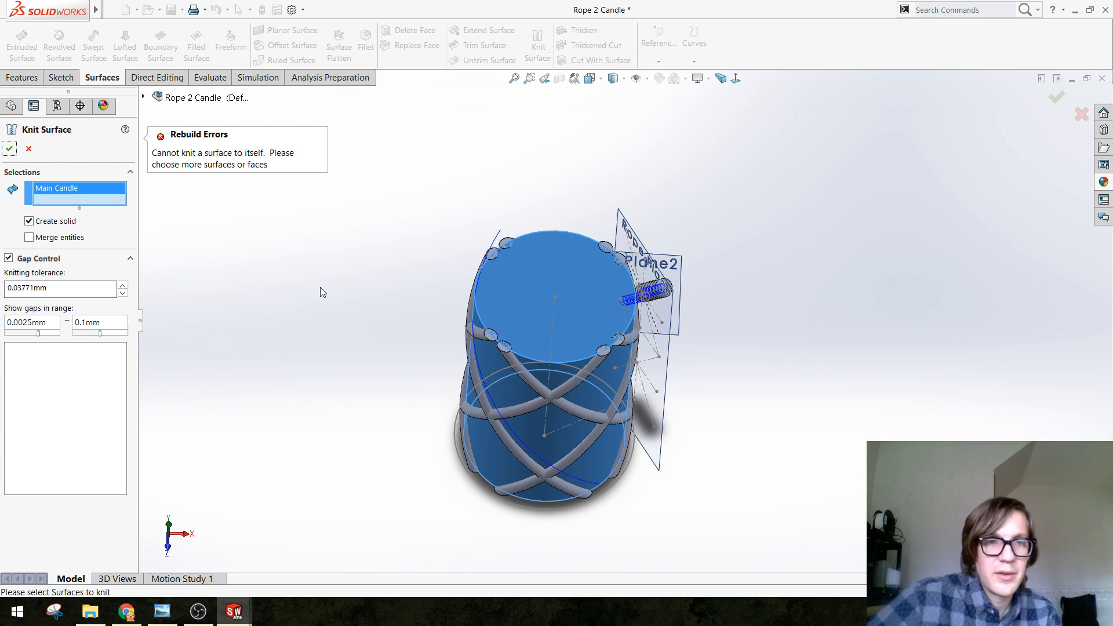
left_click(28, 149)
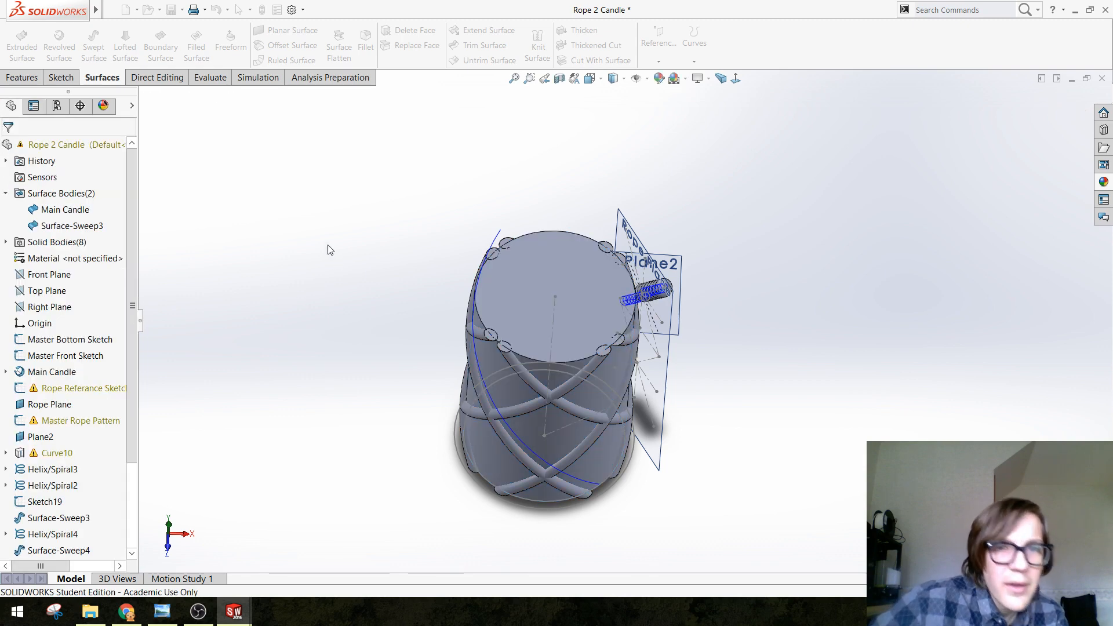
Thicken the Main Candle surface into a solid from its enclosed volume, merging the result with the rope bodies
left_click(587, 33)
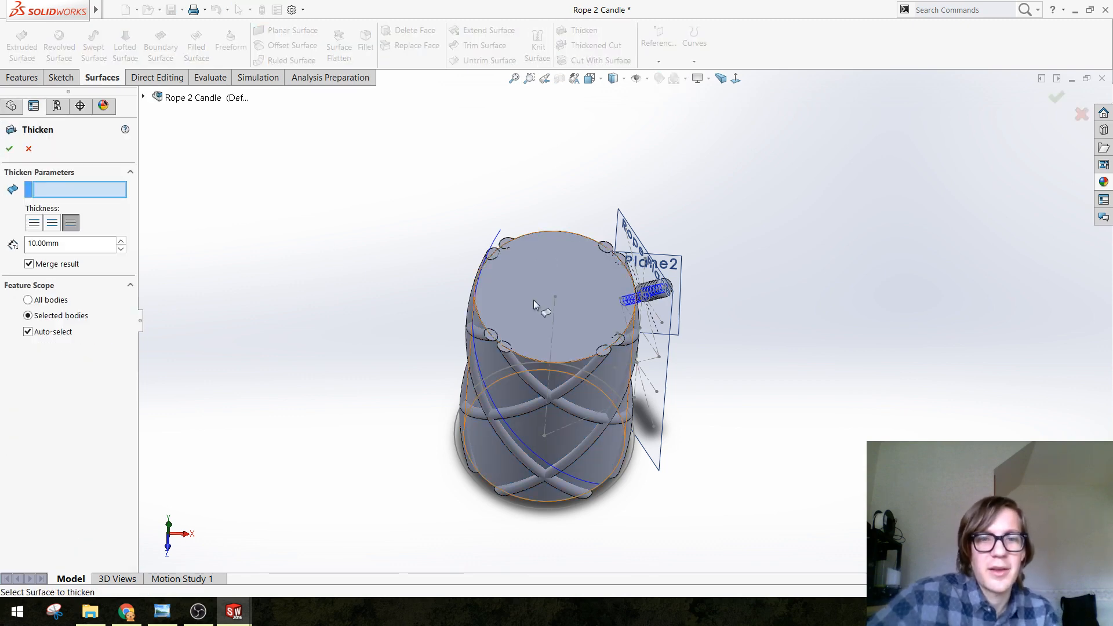
left_click(534, 300)
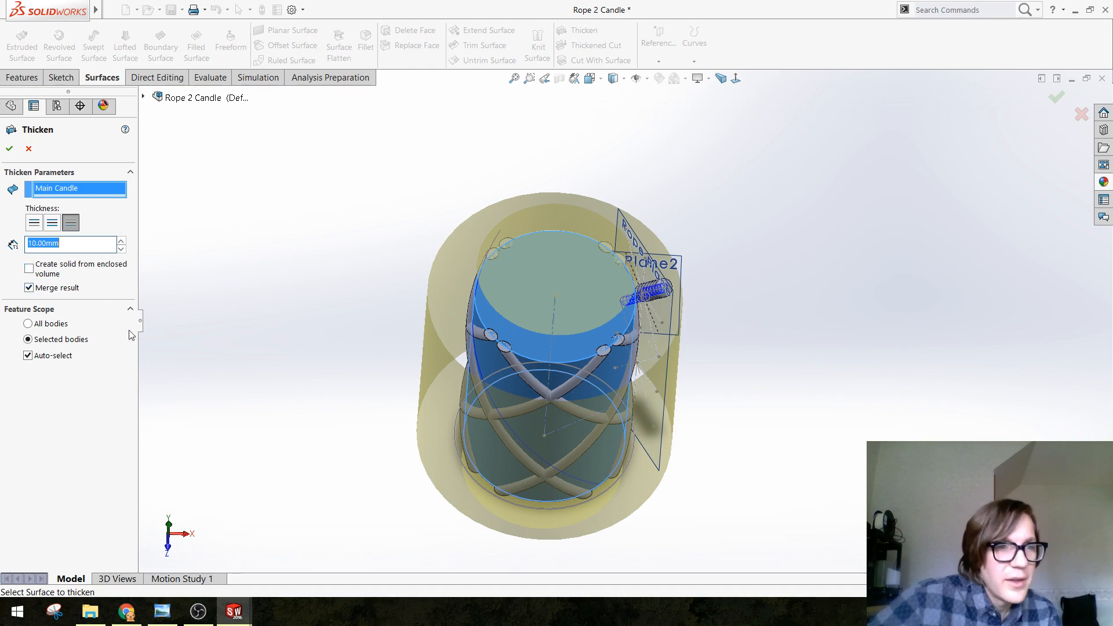
middle_click_drag(387, 291, 378, 211)
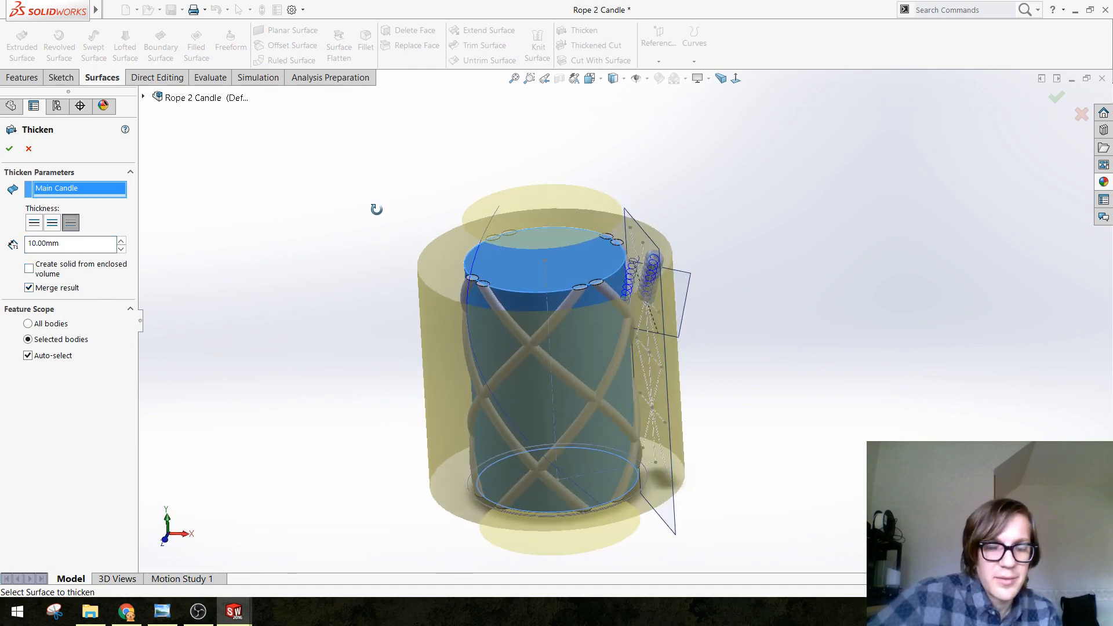
scroll(648, 346, "down", 2)
left_click(42, 276)
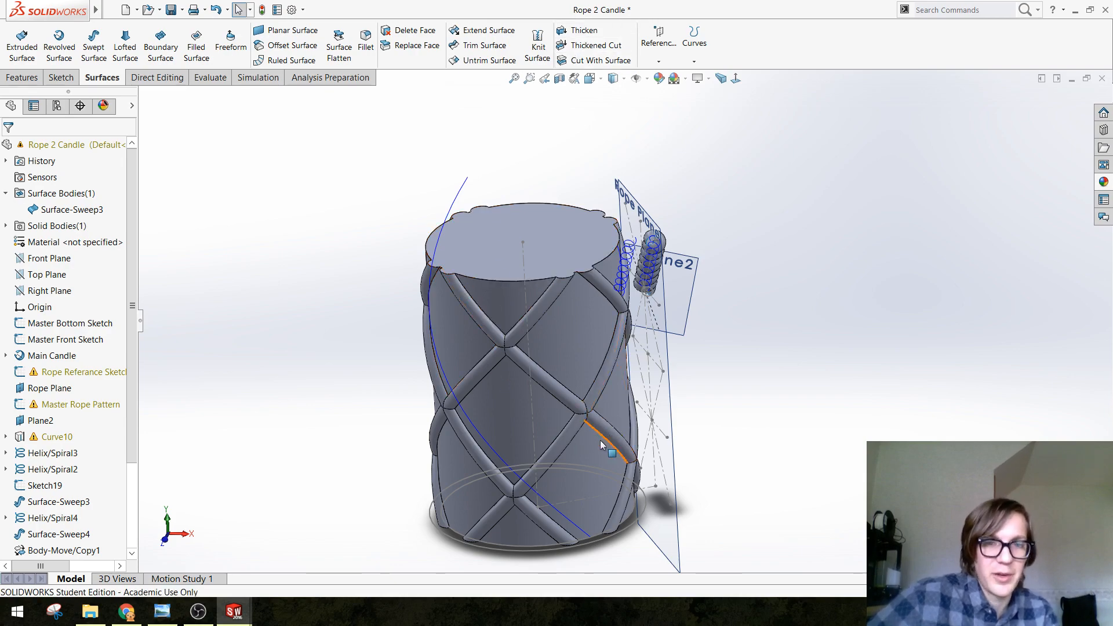
Add a 1 mm constant-size fillet to the outer top edges of two adjacent rope ends at the candle's rim
scroll(601, 445, "down", 2)
middle_click_drag(427, 334, 488, 428)
scroll(571, 401, "up", 2)
scroll(599, 353, "down", 2)
middle_click_drag(467, 335, 440, 373)
scroll(522, 206, "down", 4)
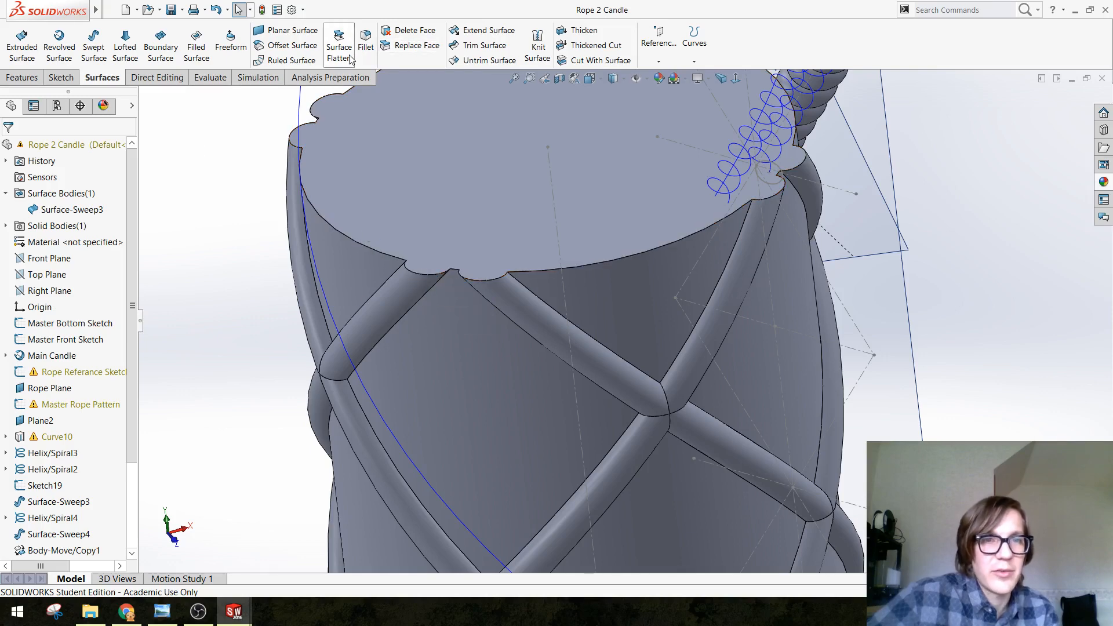
left_click(367, 47)
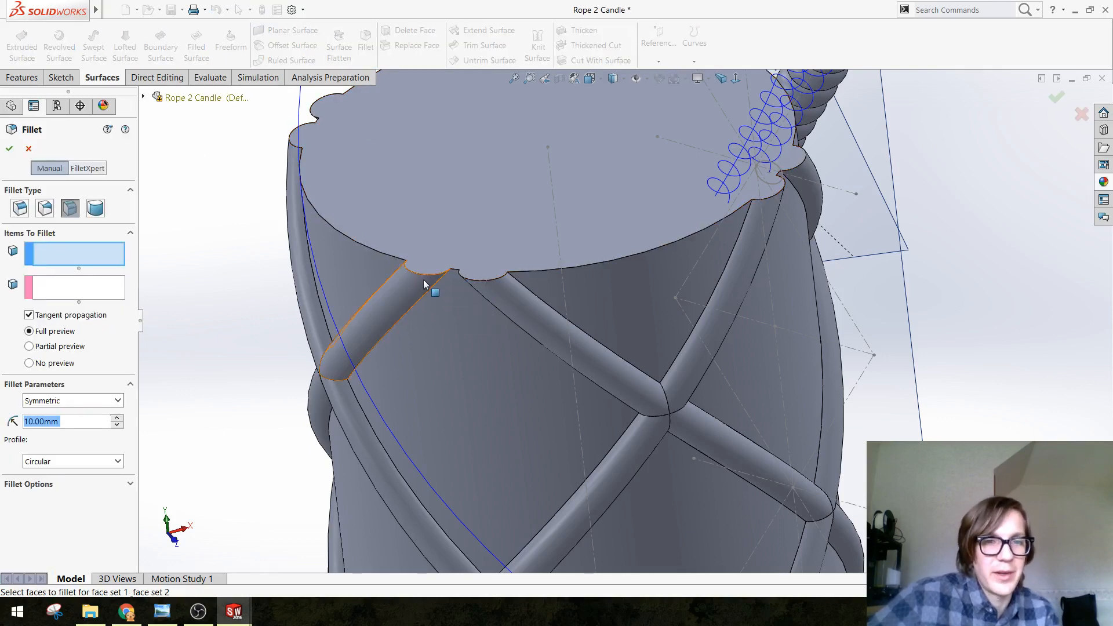
left_click(28, 211)
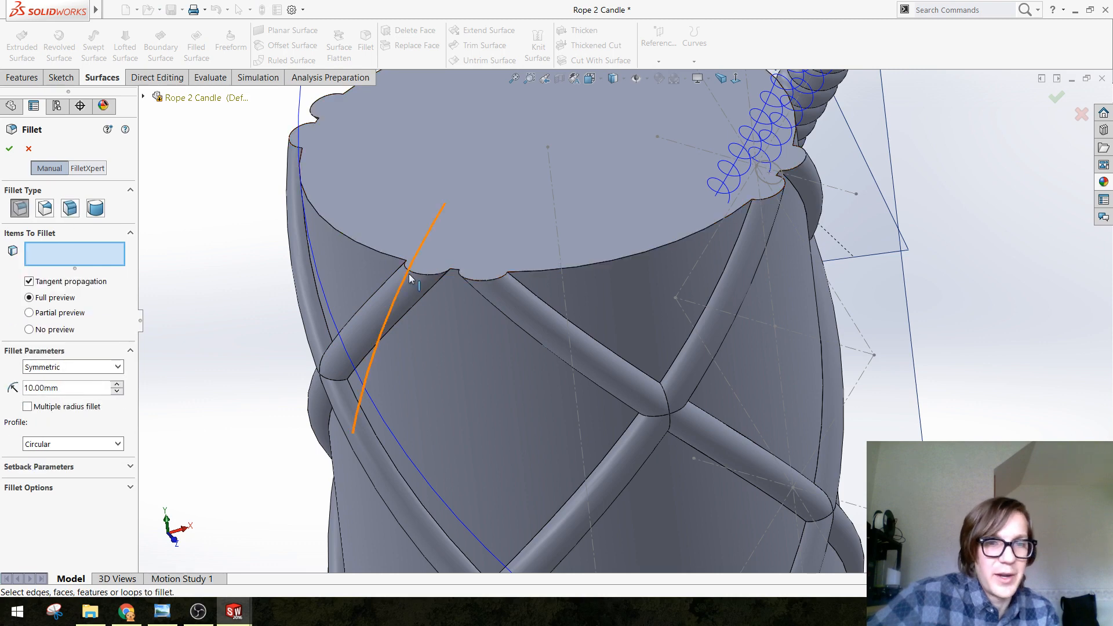
left_click(423, 277)
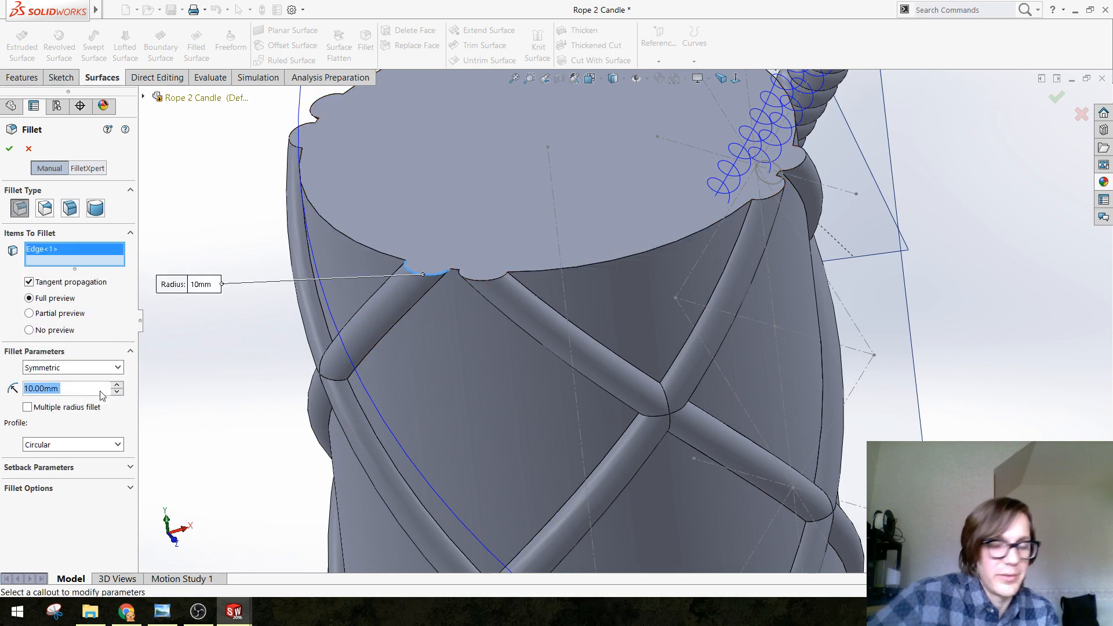
type("2")
key("Return")
type("1")
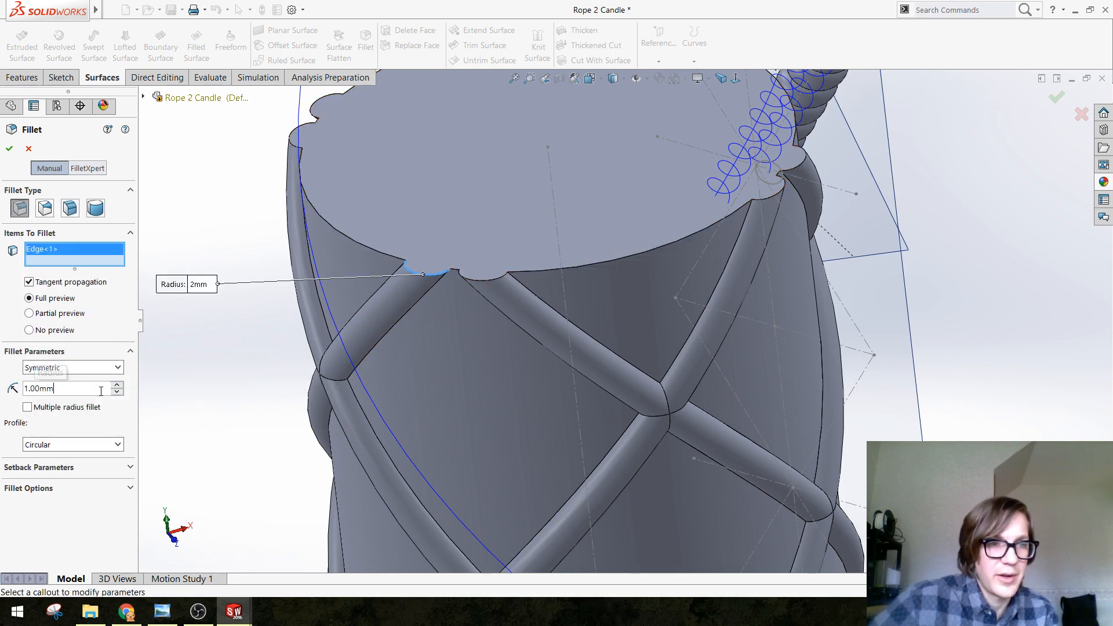
key("Return")
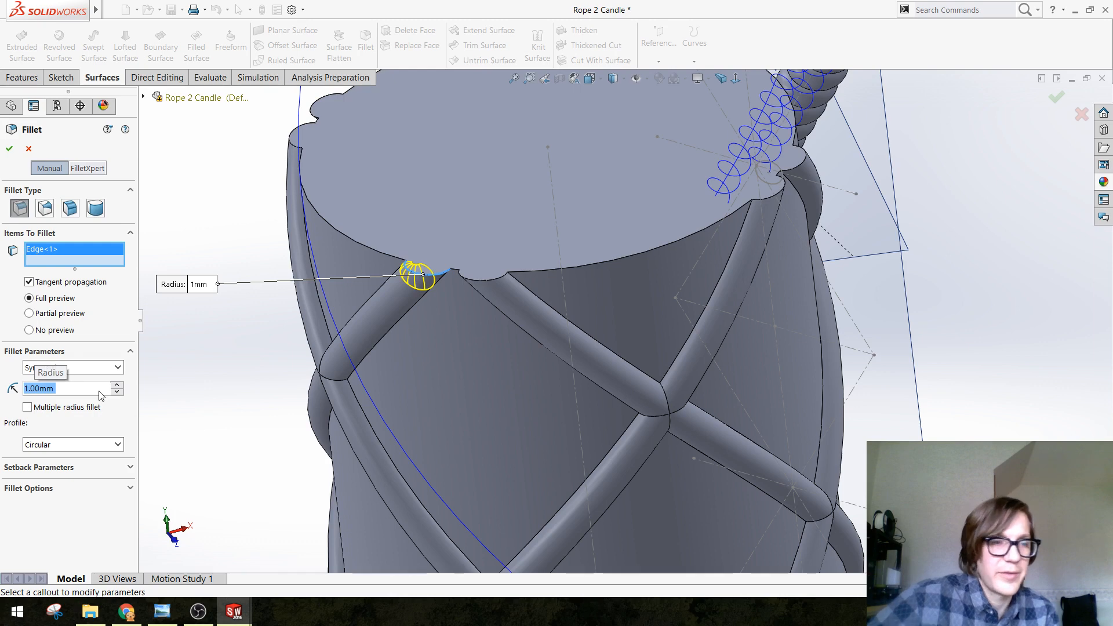
left_click(486, 287)
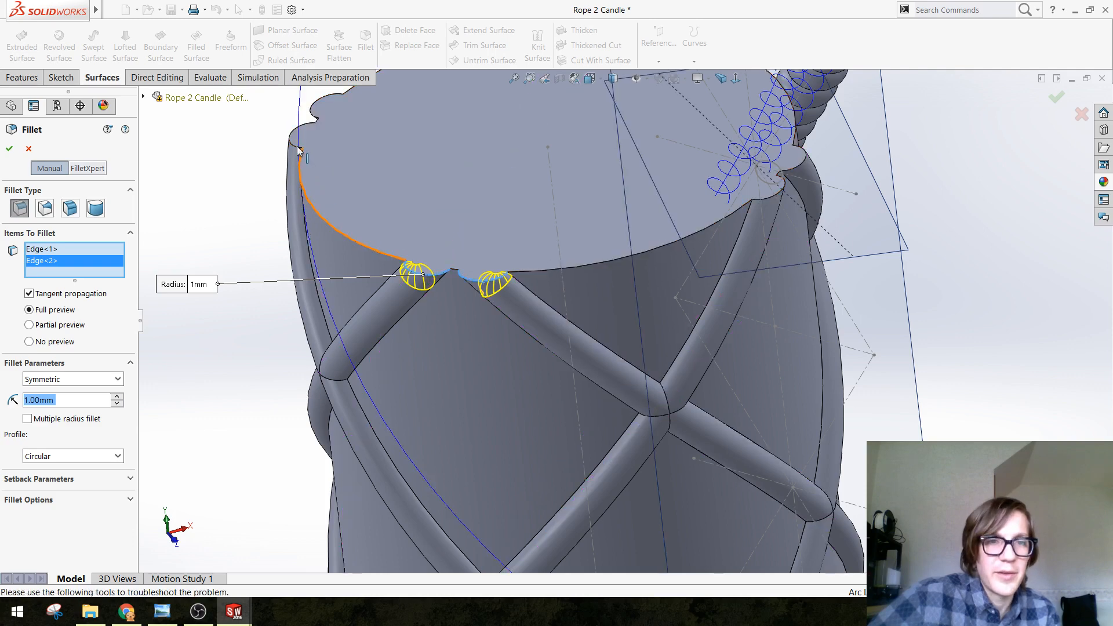
left_click(9, 150)
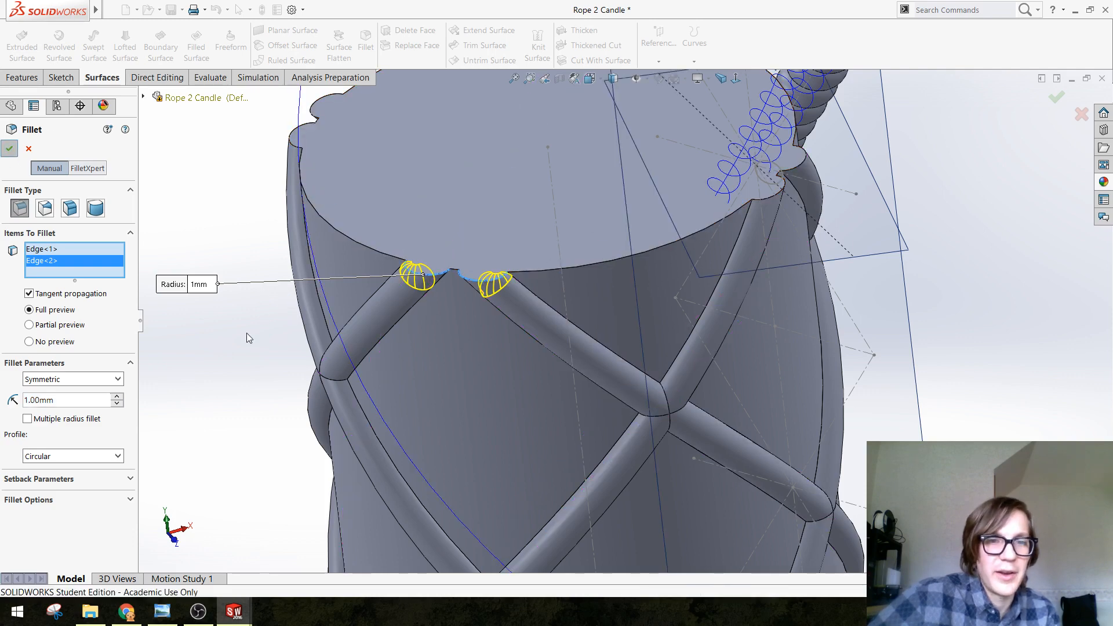
Examine the two filleted rope ends and the rope pattern around the solid candle from several angles
middle_click_drag(459, 387, 466, 299)
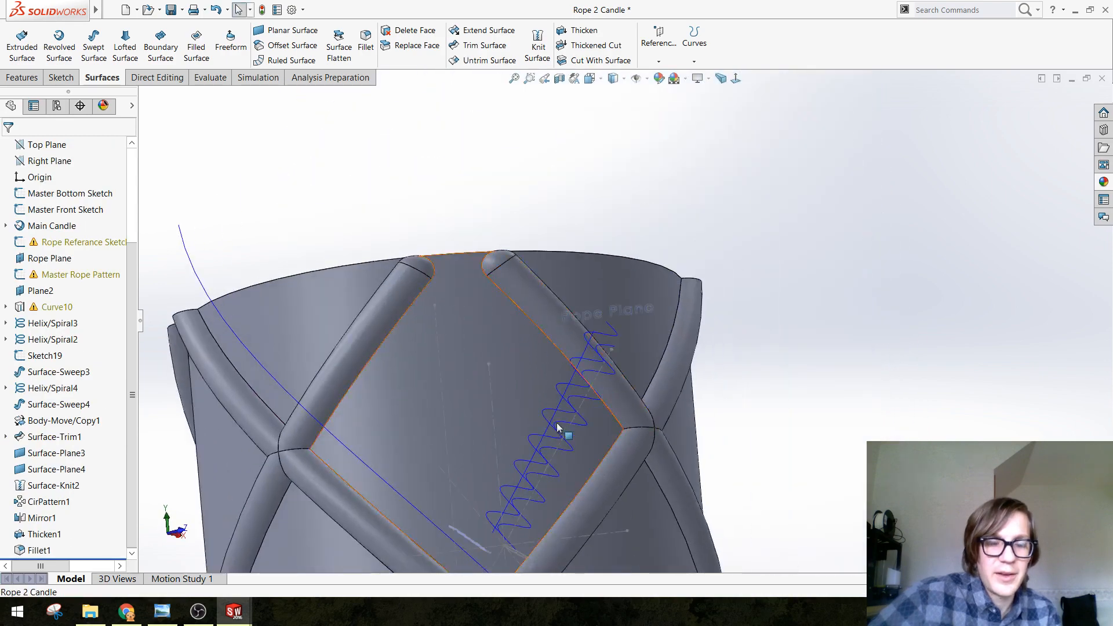
scroll(574, 360, "up", 5)
middle_click_drag(576, 355, 528, 431)
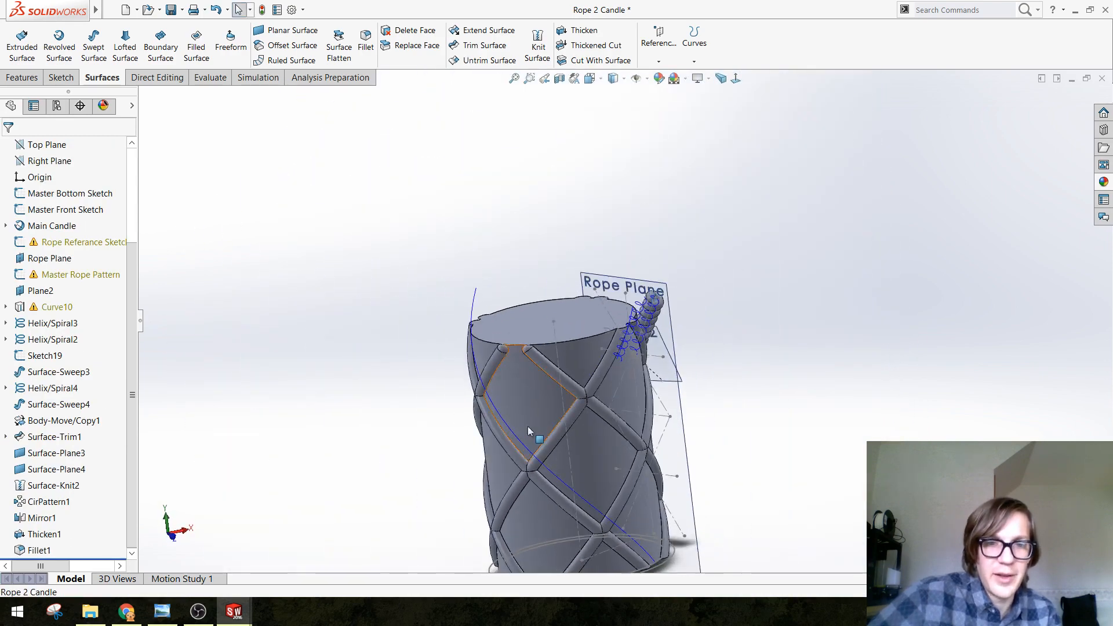
scroll(567, 314, "down", 5)
middle_click(387, 408)
middle_click_drag(387, 408, 362, 469)
scroll(683, 432, "up", 5)
middle_click_drag(644, 429, 719, 402)
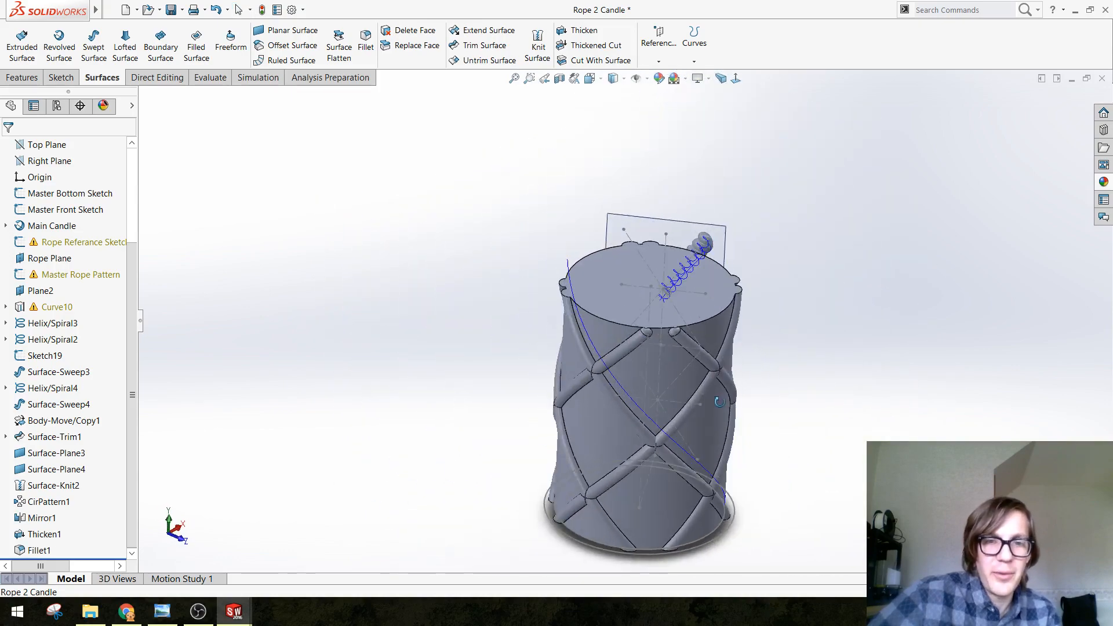
scroll(719, 402, "up", 4)
scroll(732, 410, "down", 5)
scroll(733, 409, "up", 2)
scroll(498, 209, "down", 3)
mouse_move(431, 317)
middle_mouse_down()
mouse_move(397, 264)
mouse_move(298, 259)
mouse_move(400, 258)
mouse_move(440, 316)
middle_mouse_up()
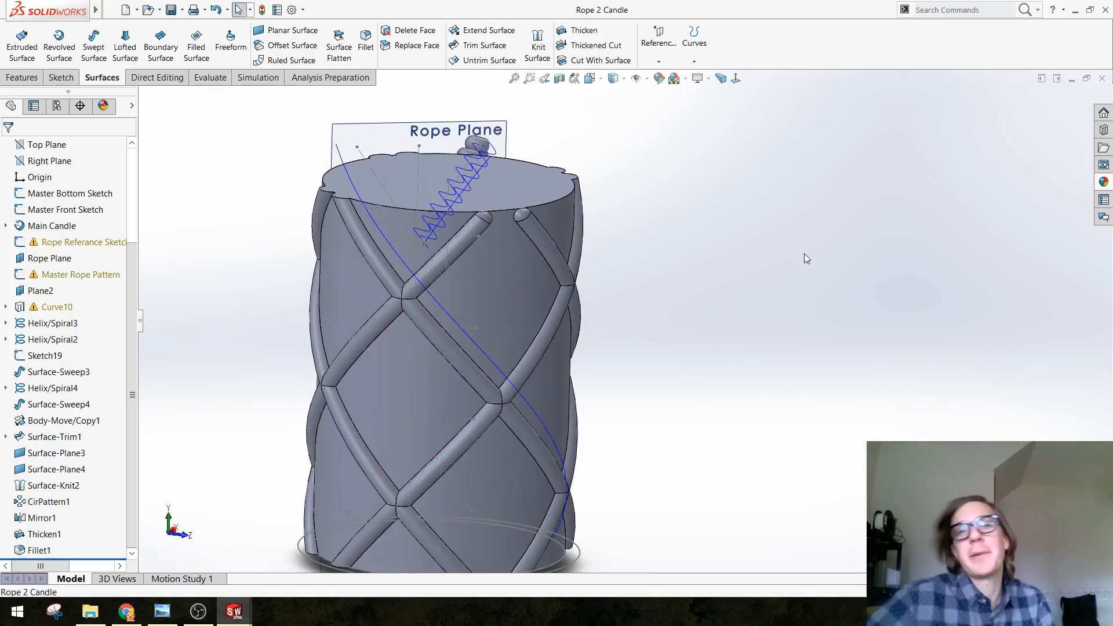
left_click(198, 612)
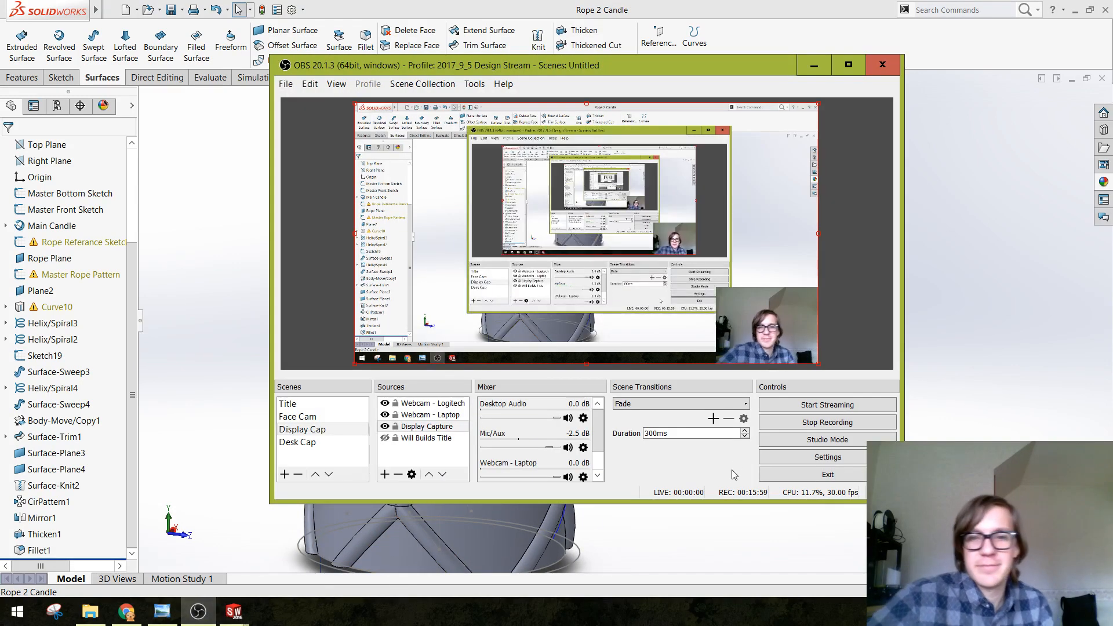